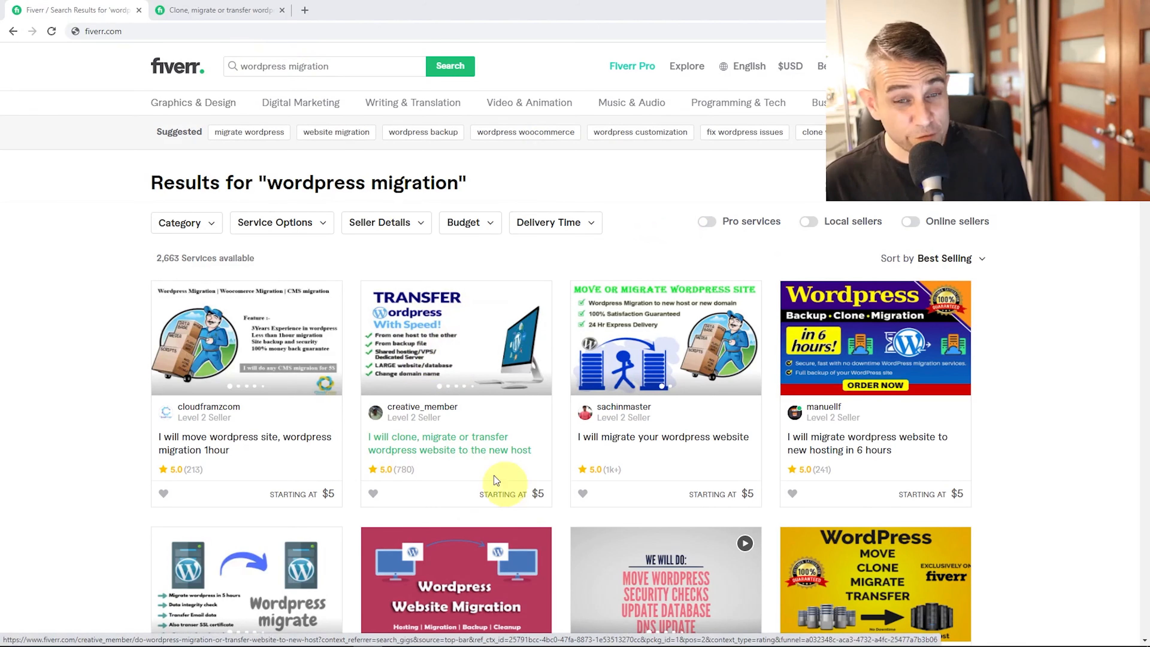
- Open the Fiverr listing for cloning, migrating or transferring a WordPress website to a new host
click(521, 501)
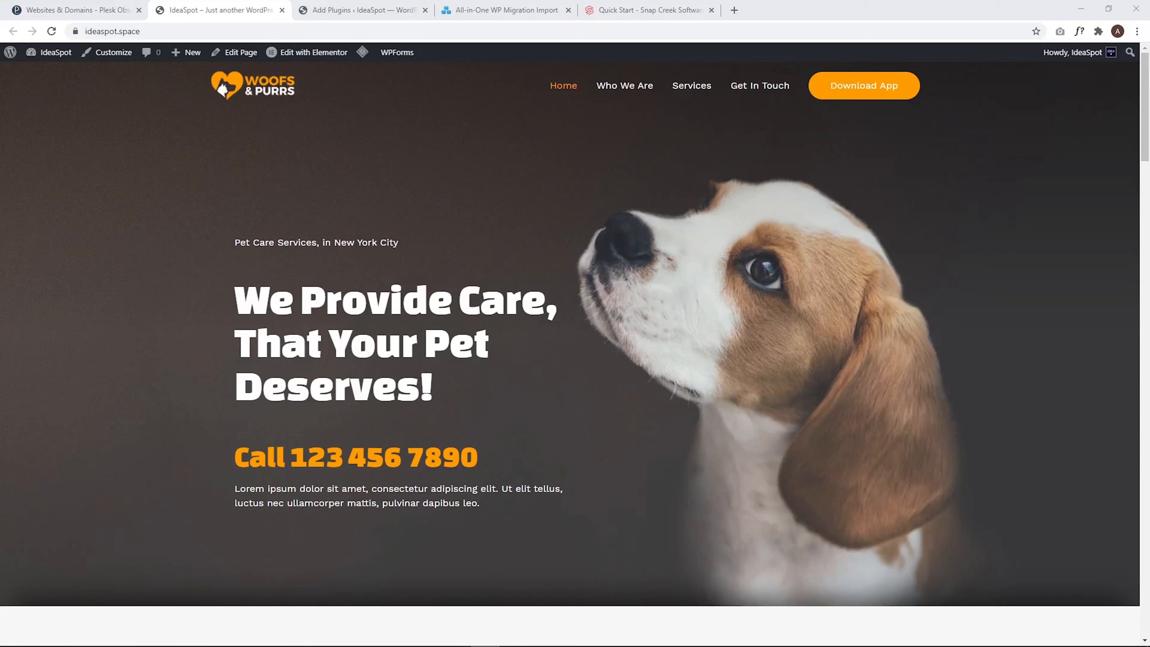
- Compare the new server's Plesk Websites & Domains page with the existing ideaspot.space homepage
click(77, 10)
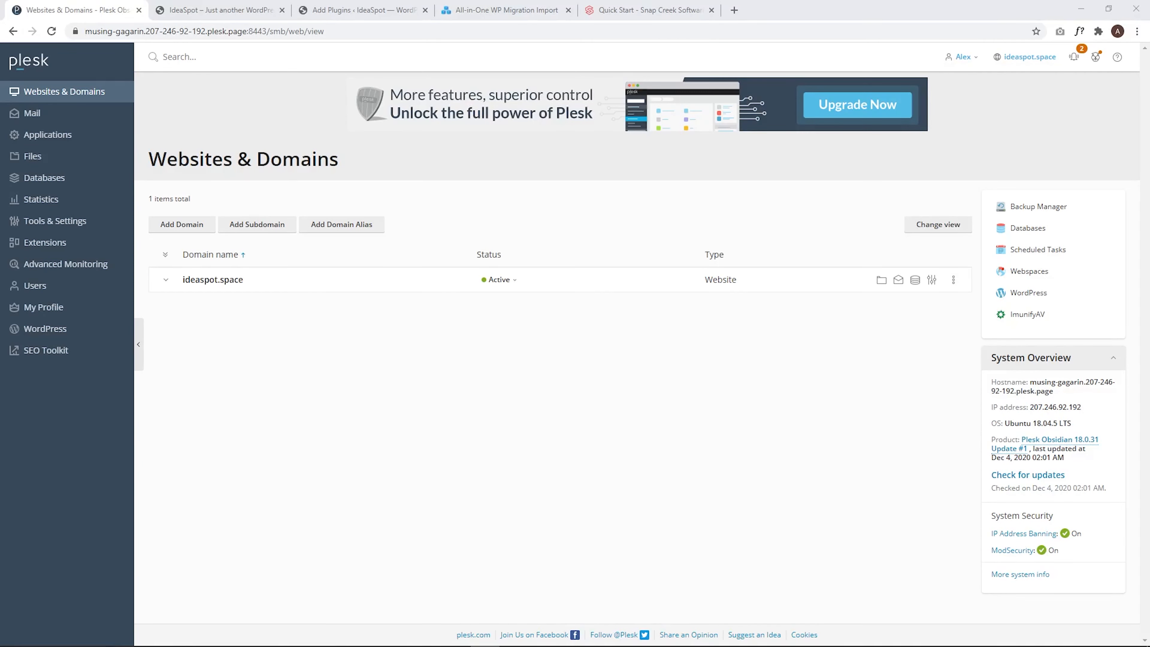
click(227, 10)
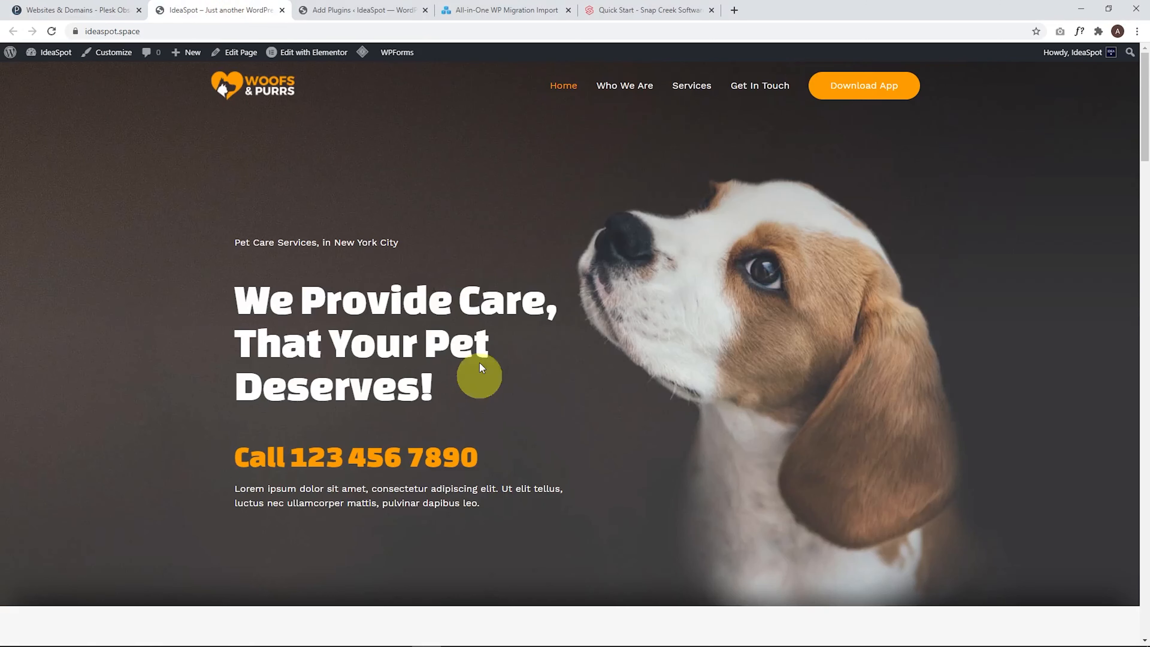
click(95, 10)
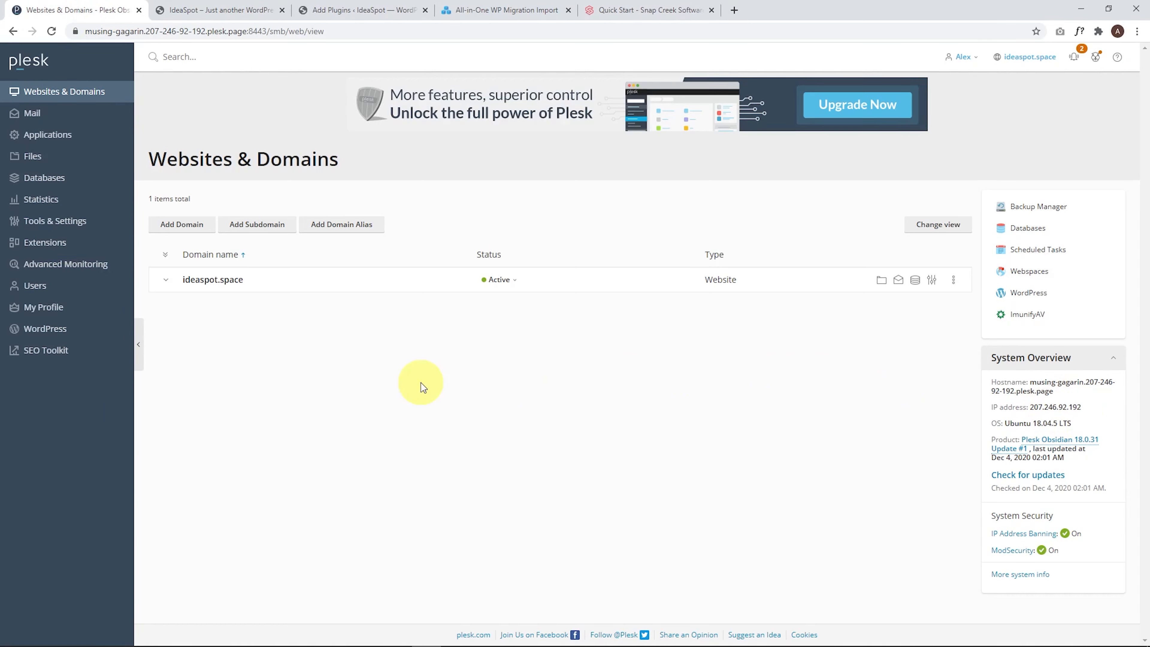
click(231, 10)
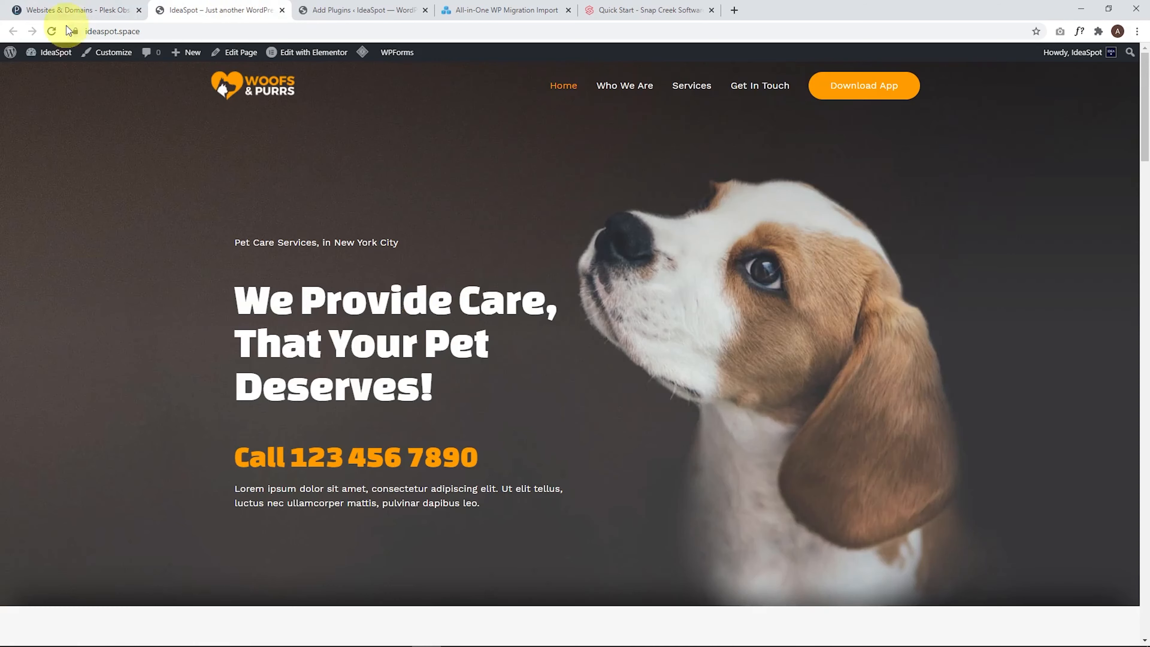
click(66, 9)
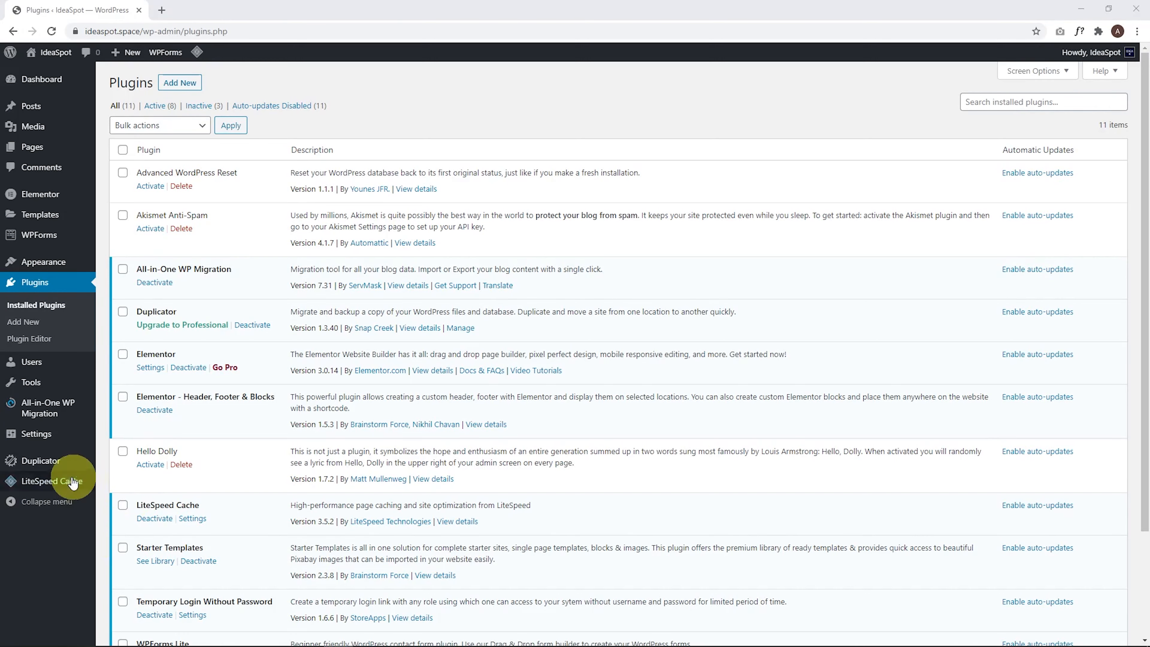
- Deactivate the LiteSpeed Cache plugin on the existing WordPress site
mouse_move(56, 489)
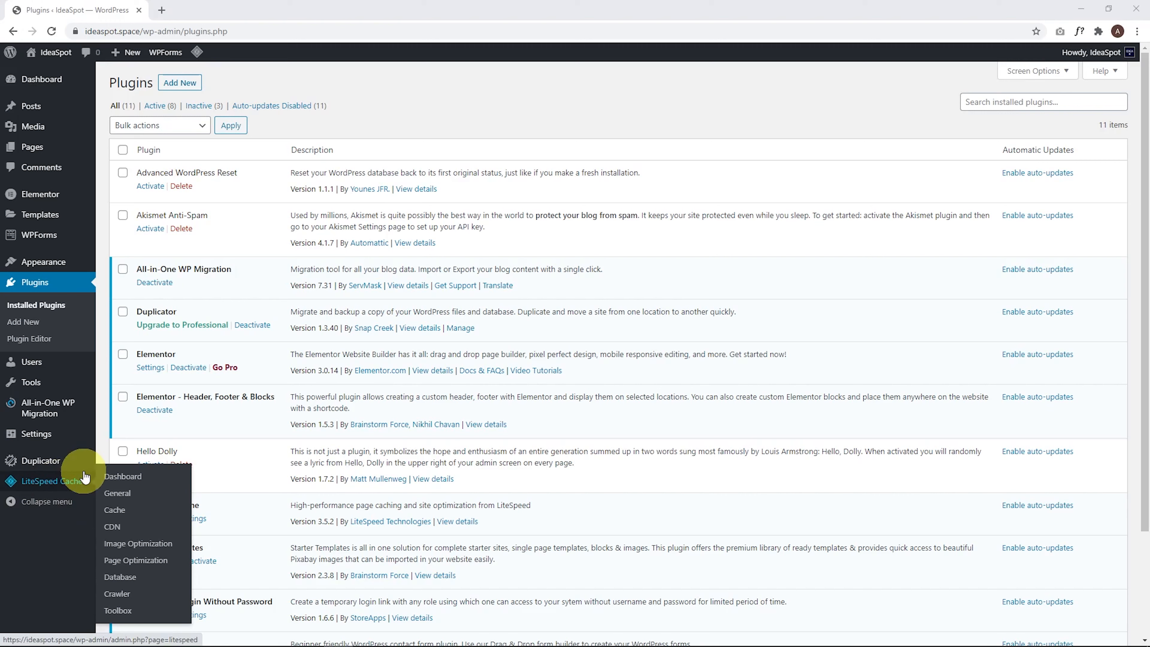
click(156, 519)
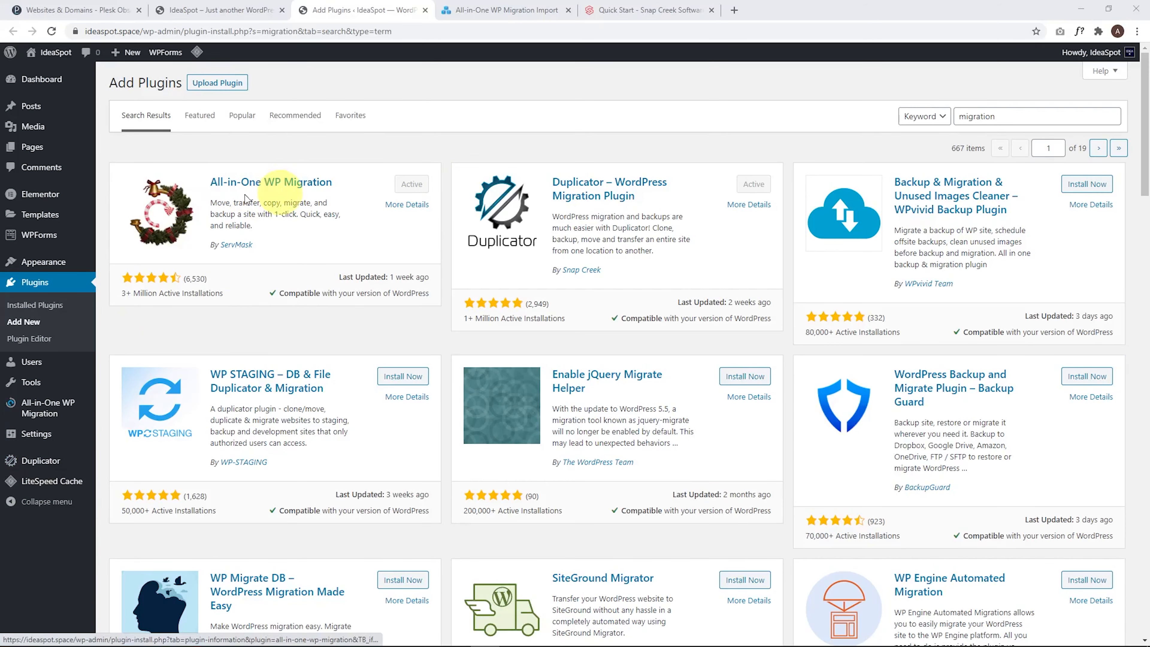
- Export the site to a file with All-in-One WP Migration and download it, ending on the plugin's backups list
mouse_move(50, 414)
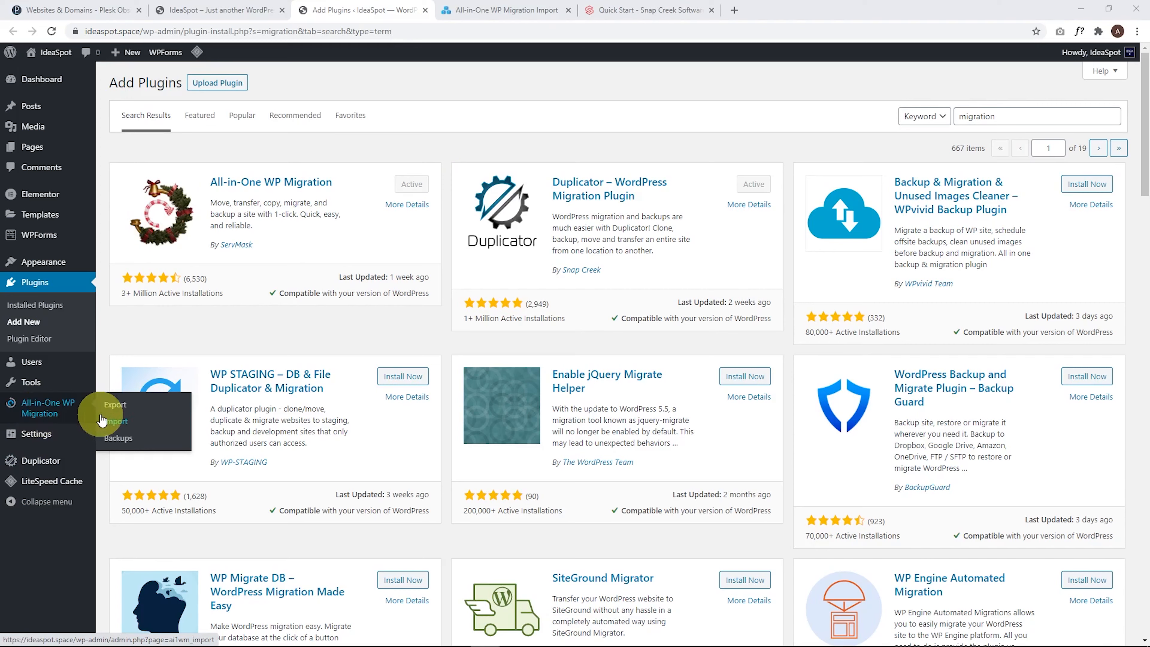
click(116, 405)
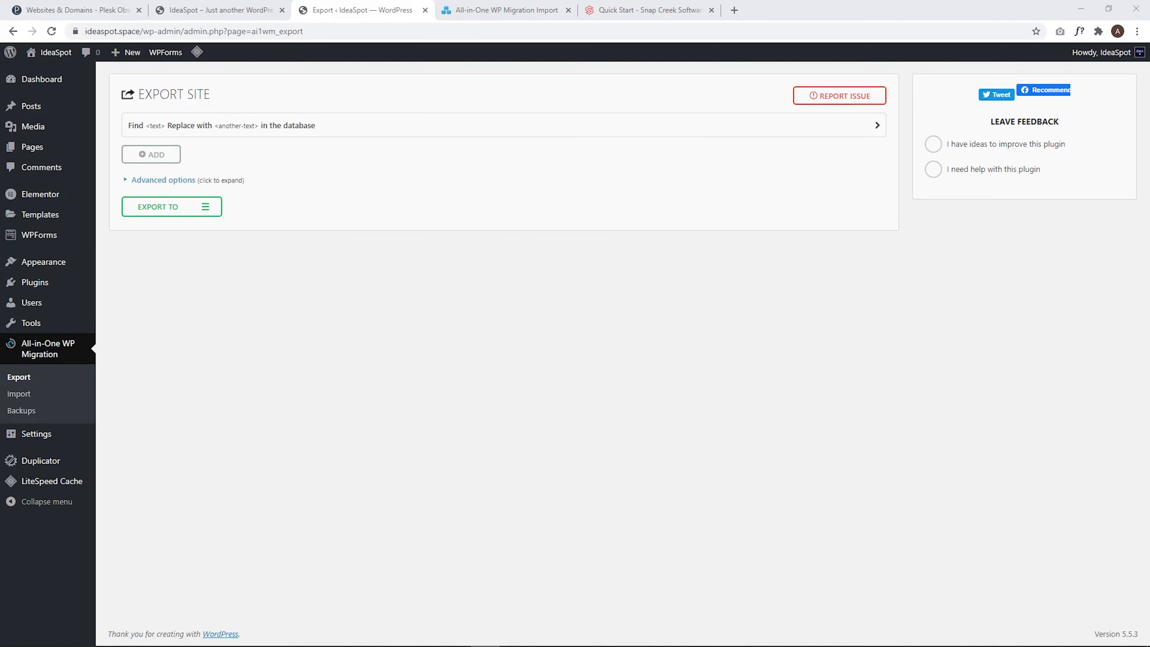
click(206, 215)
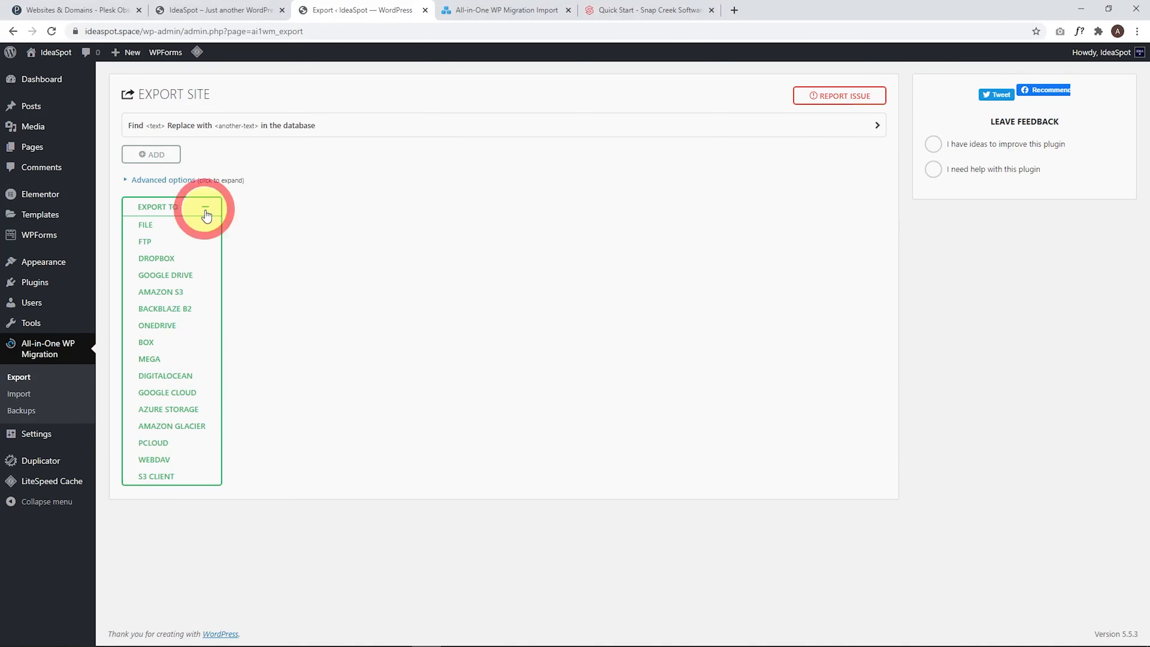
click(142, 223)
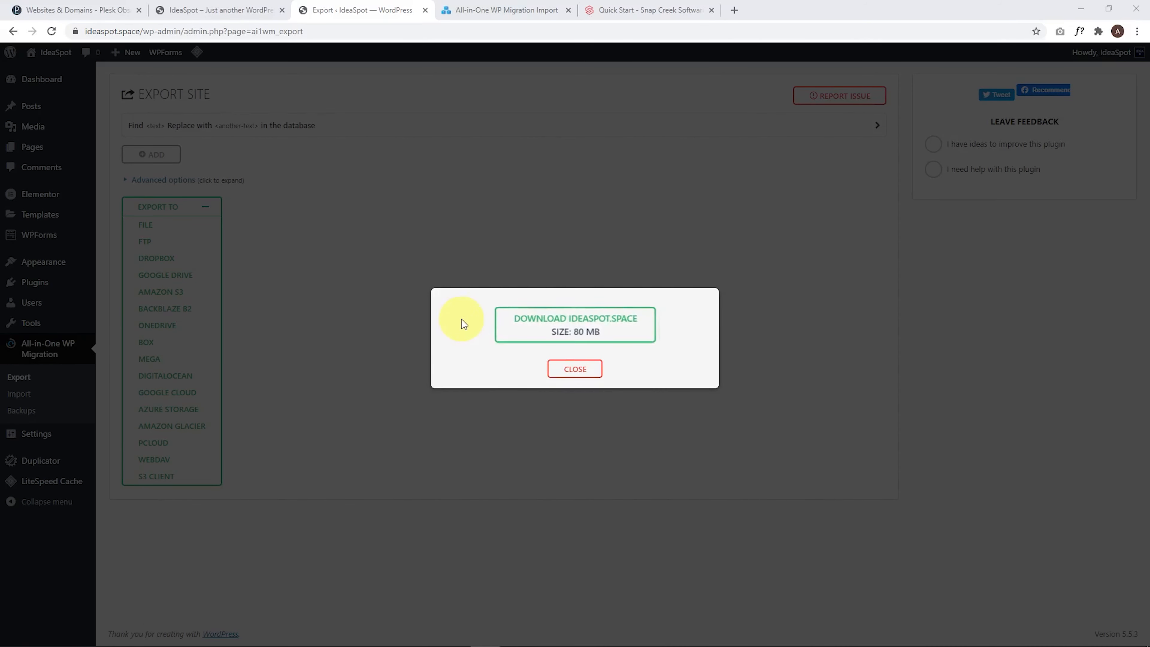
click(535, 330)
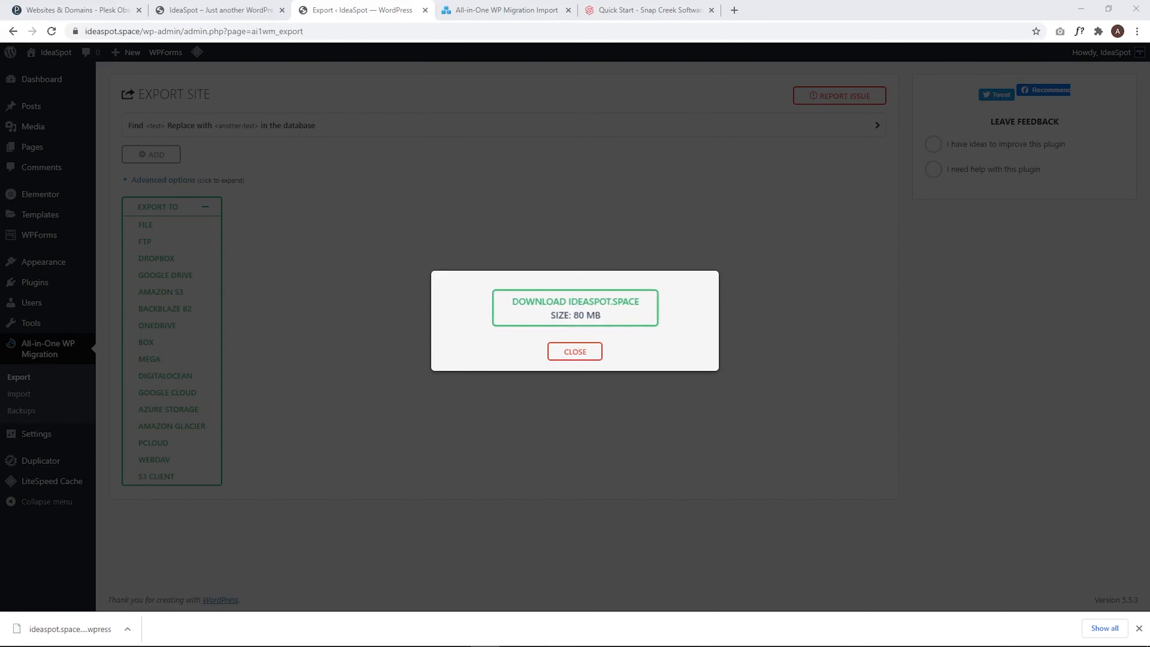
click(592, 356)
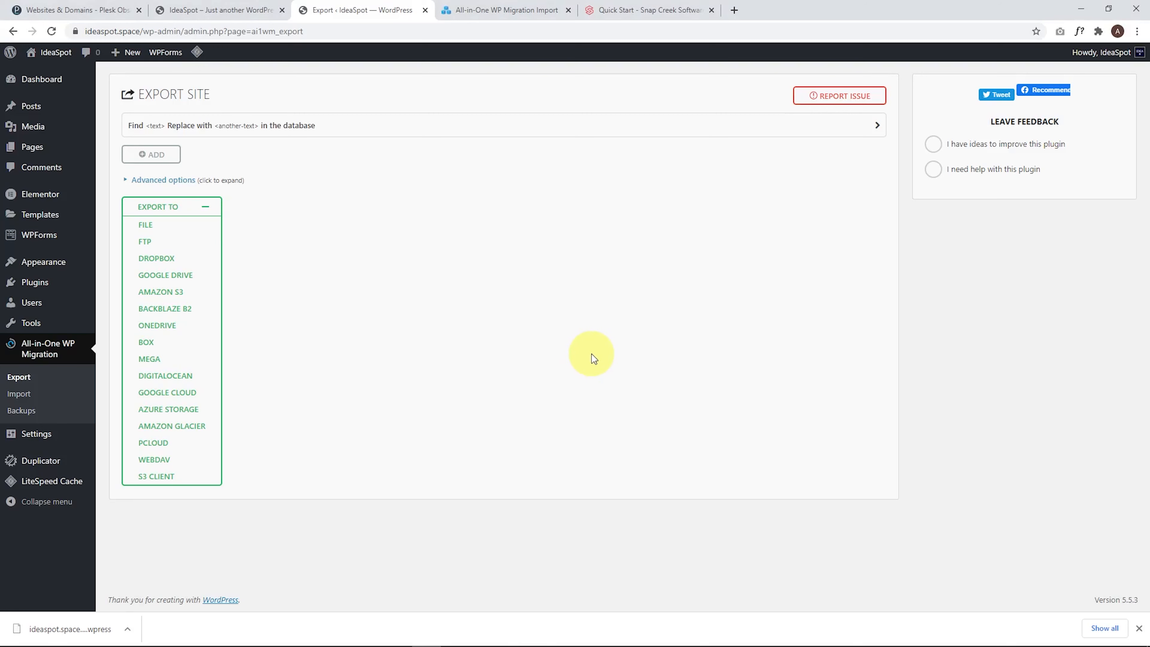
click(25, 416)
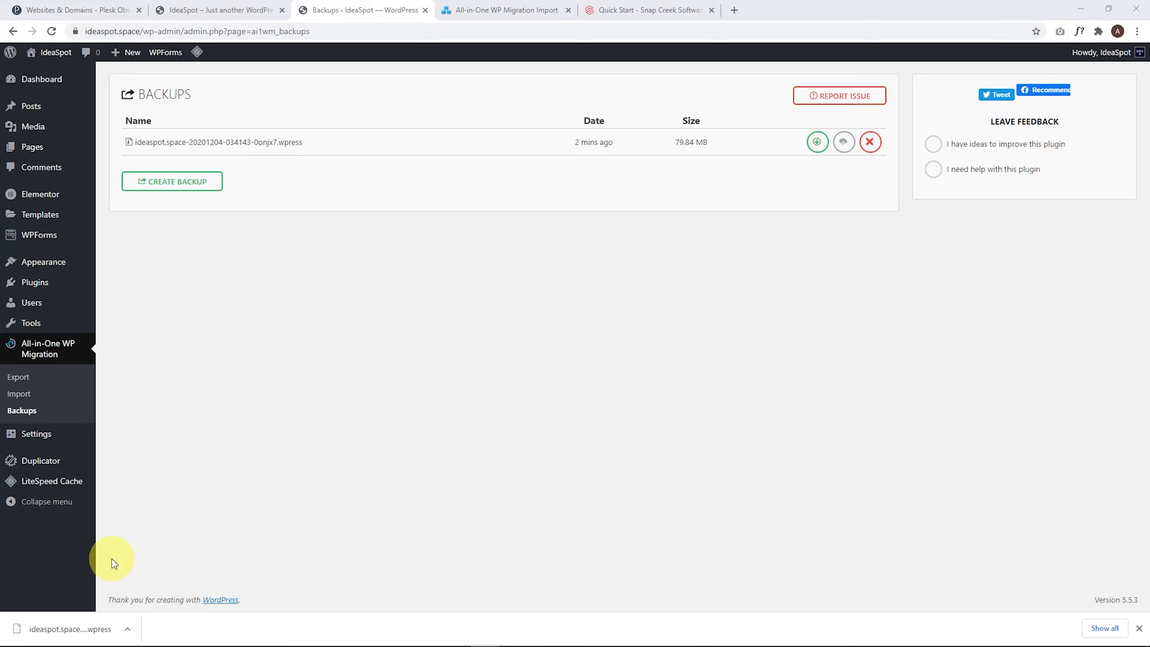
- Start a new WordPress installation on ideaspot.space in Plesk and set the website title to IdeaSpot
click(114, 4)
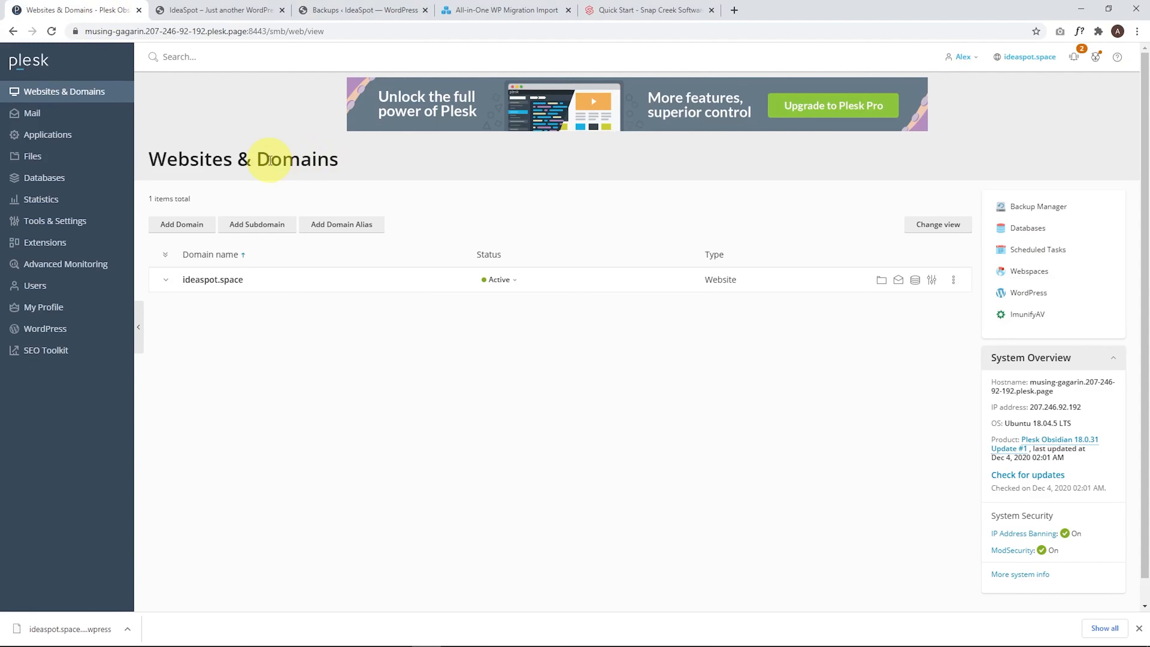
click(67, 336)
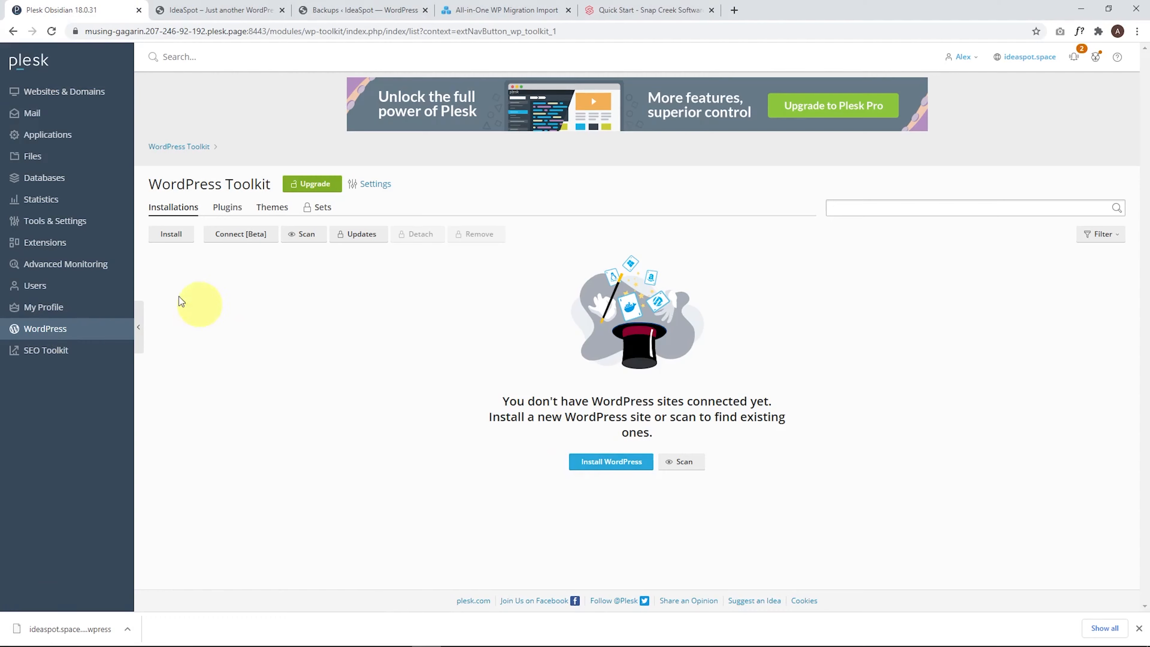
click(172, 234)
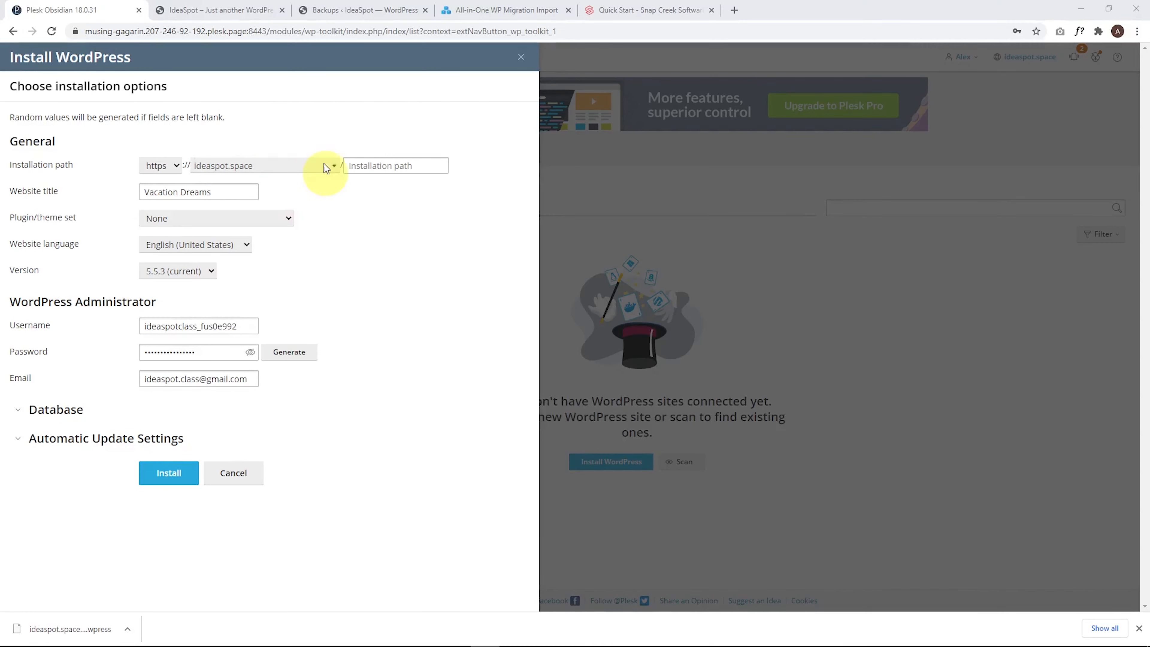
click(53, 194)
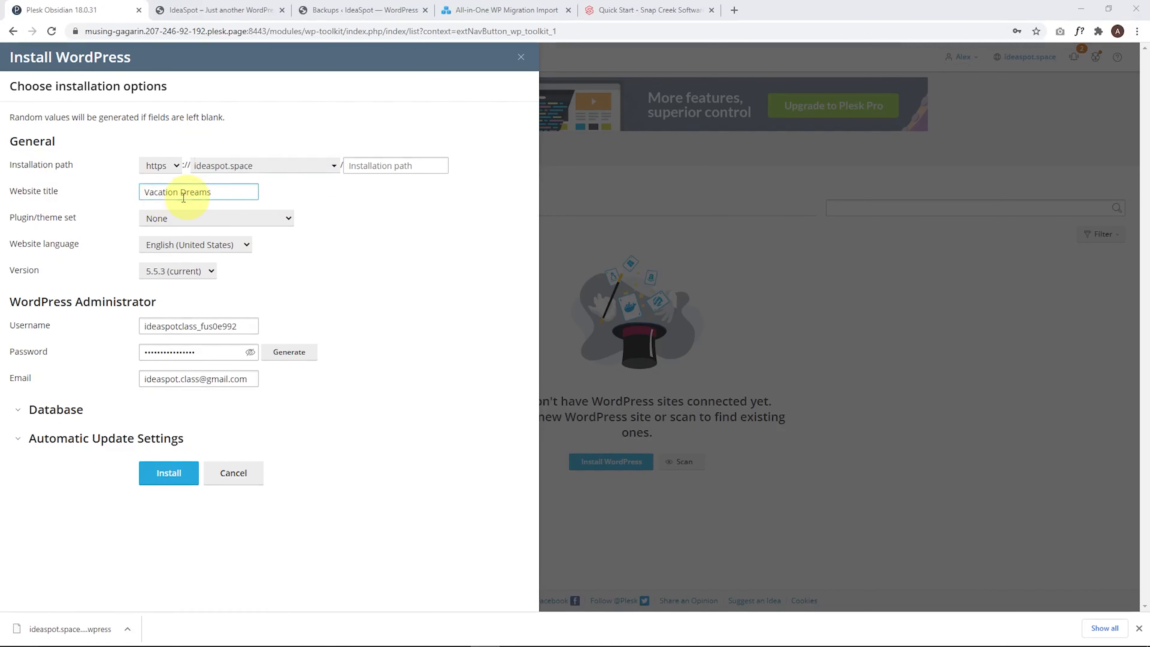
drag(226, 191, 79, 186)
text(IdeaSpot)
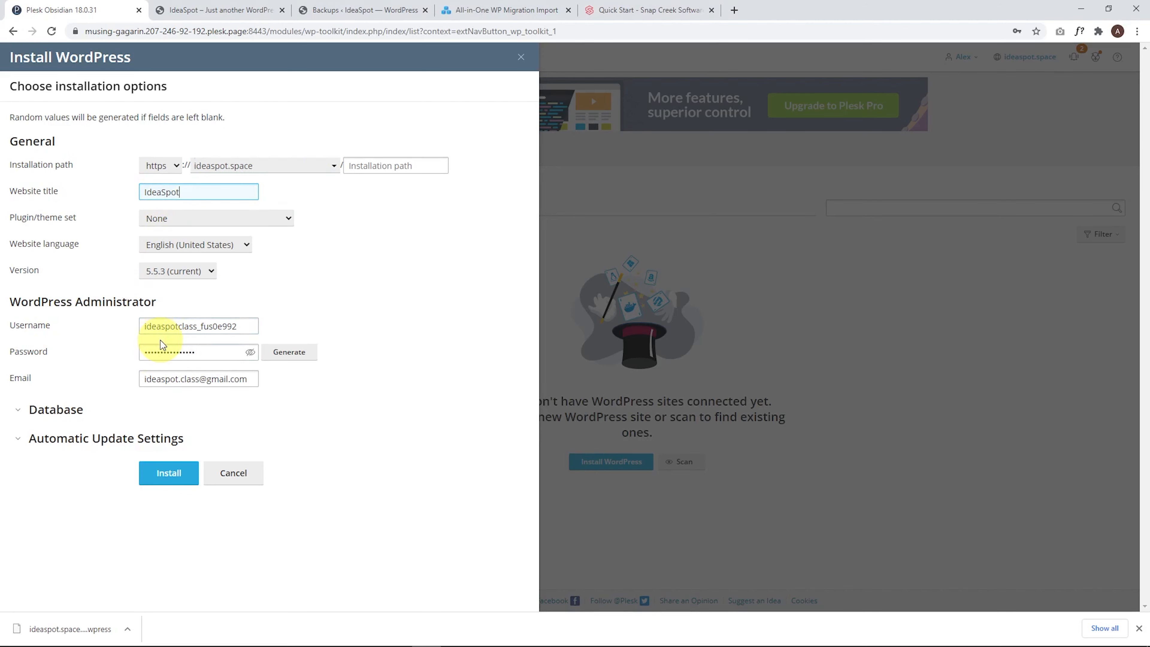
- Generate a new WordPress administrator password and run the installation, declining the additional plugins
click(251, 351)
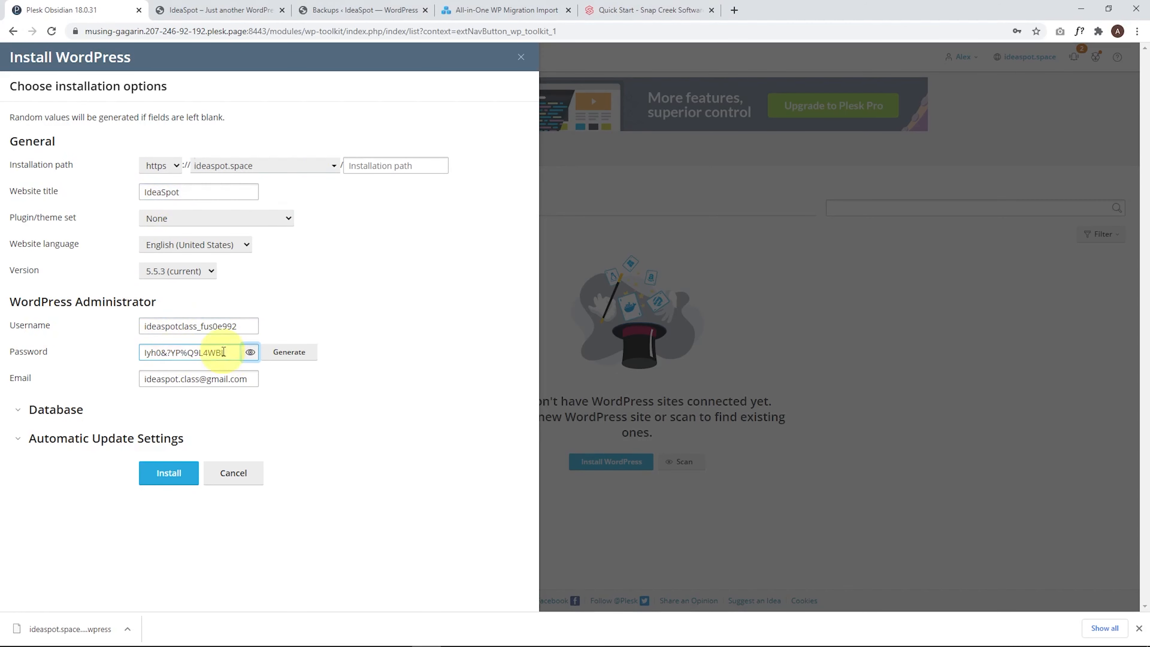
click(286, 353)
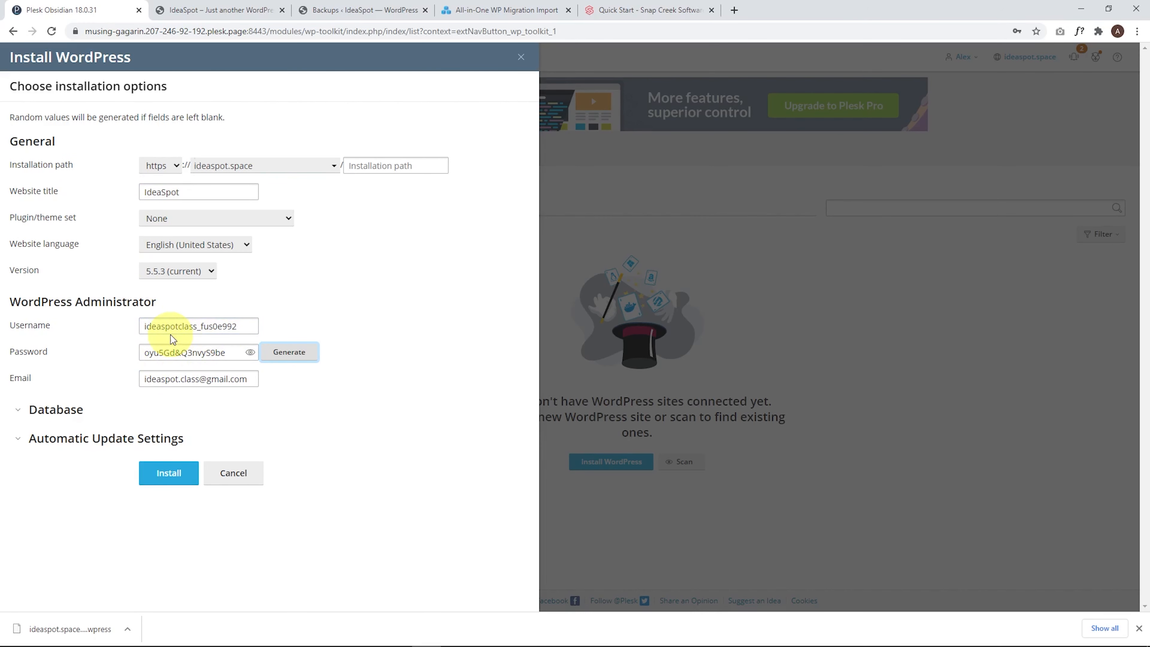
click(250, 352)
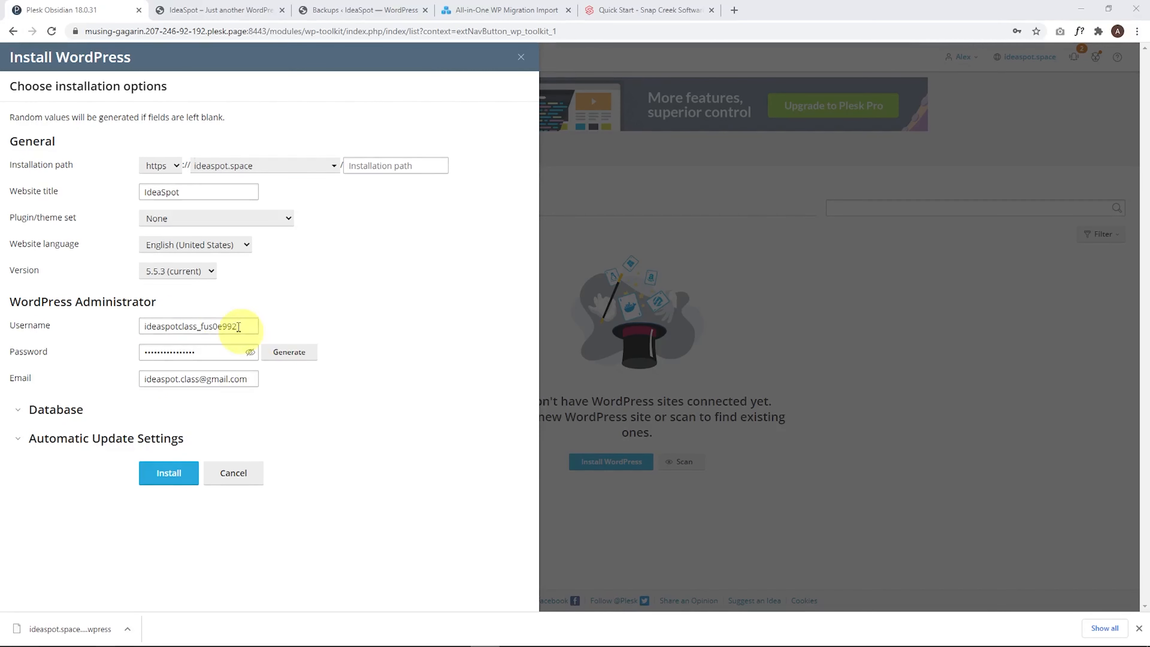
click(165, 478)
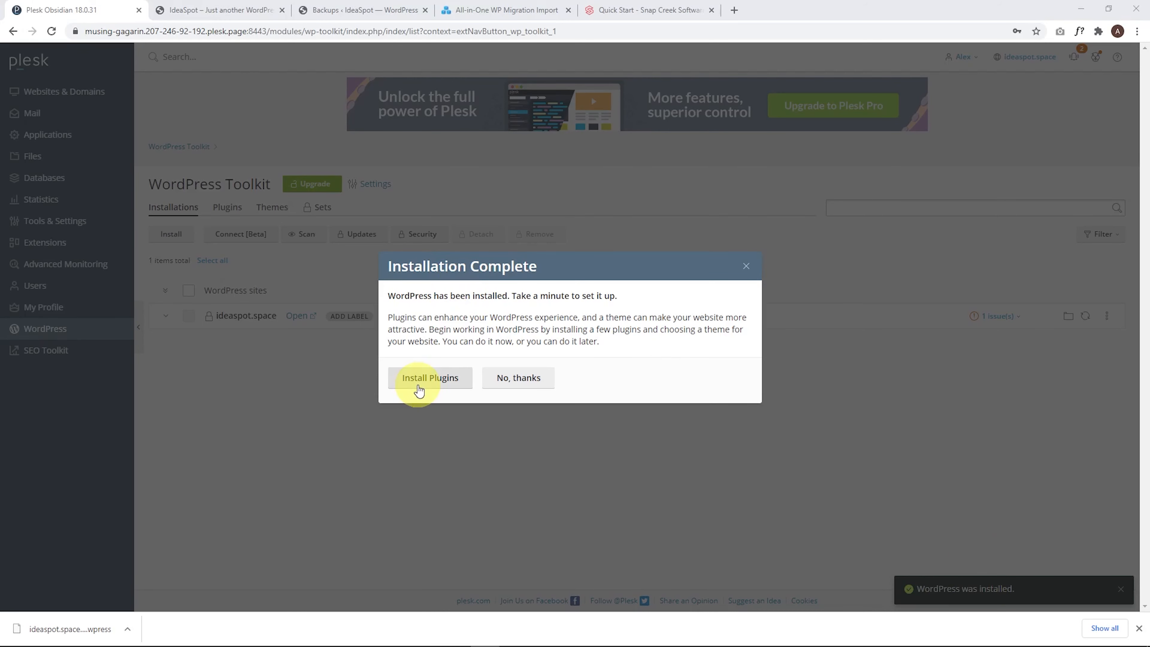
click(502, 385)
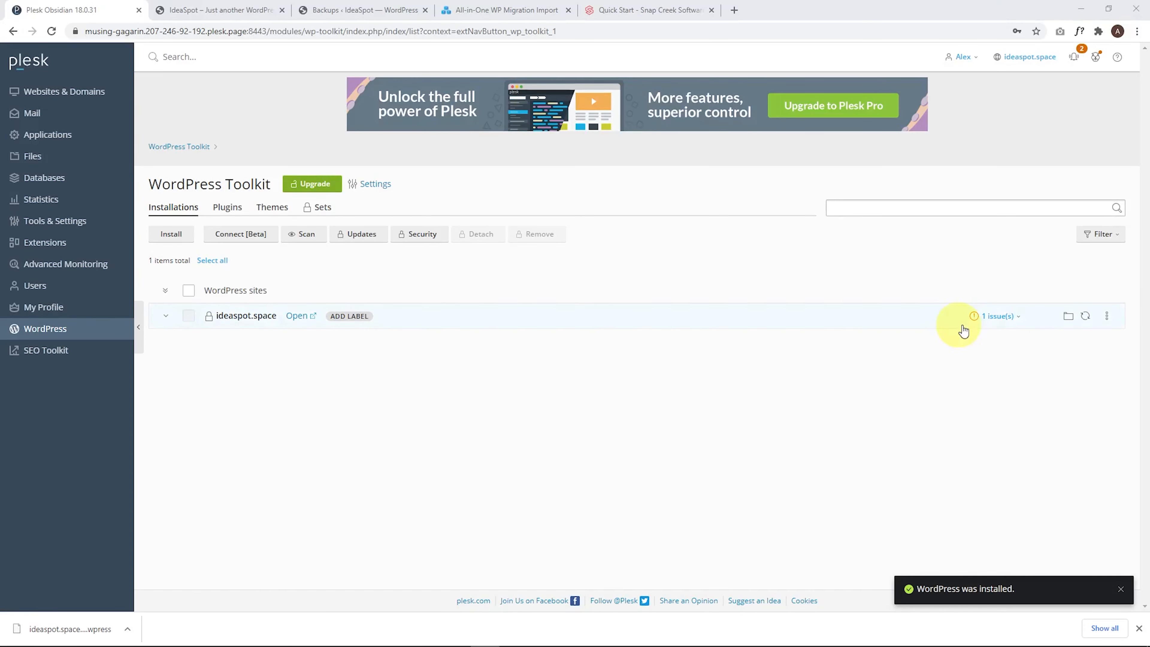
- Run a security check on the ideaspot.space installation and enable nginx caching for it
click(537, 320)
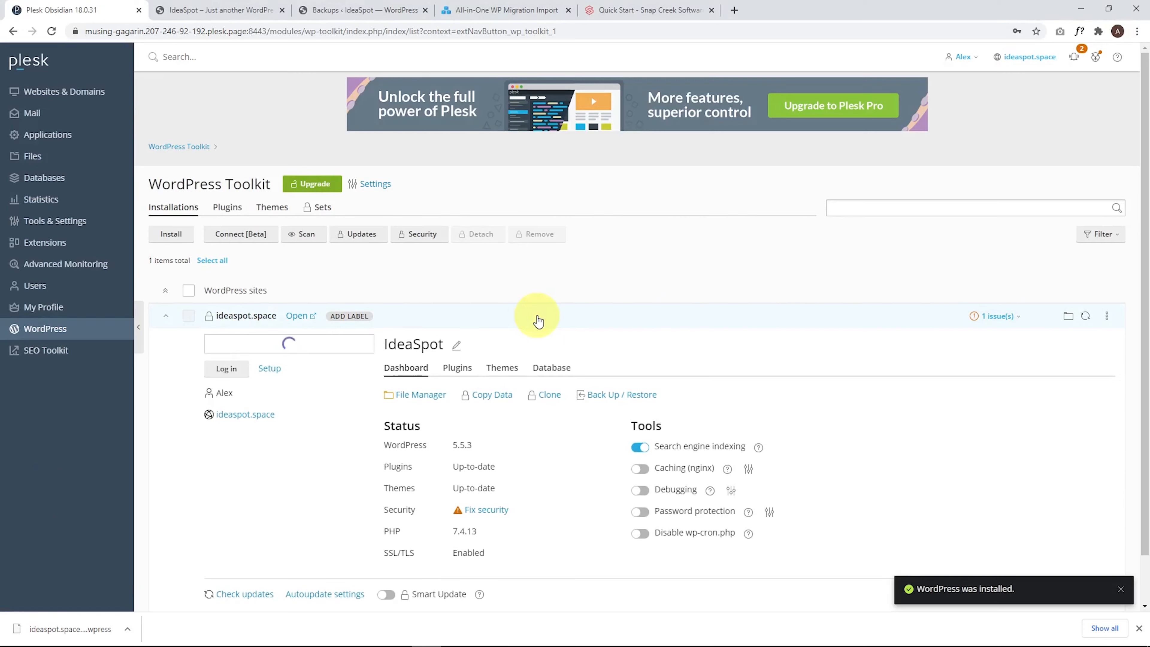
click(491, 513)
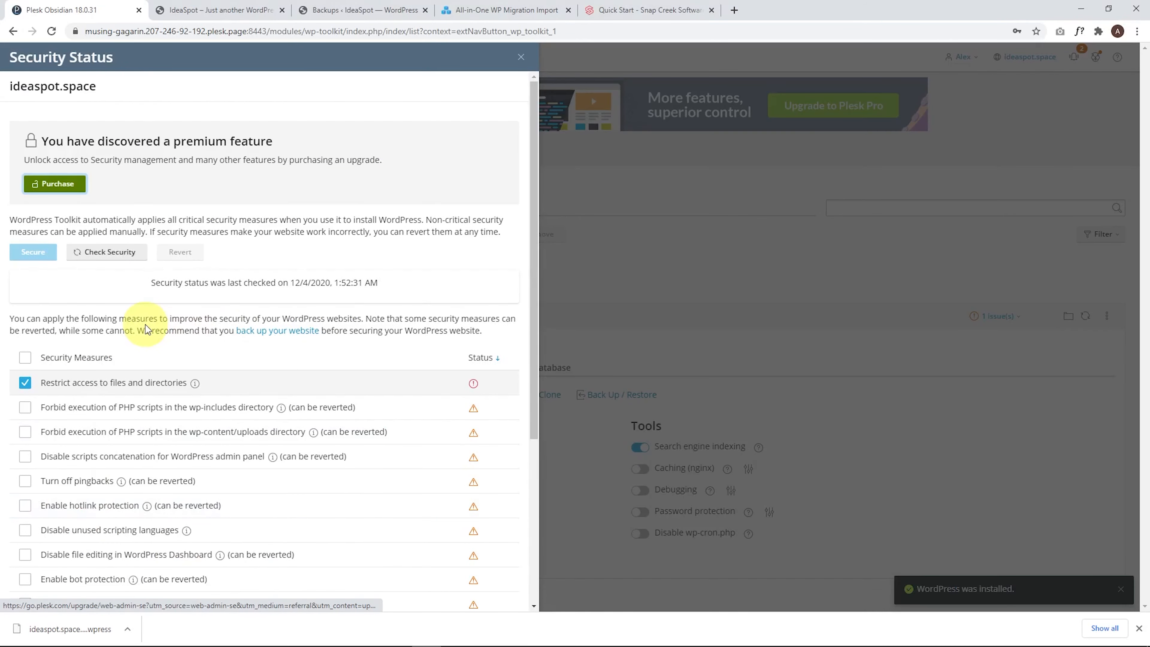
click(103, 253)
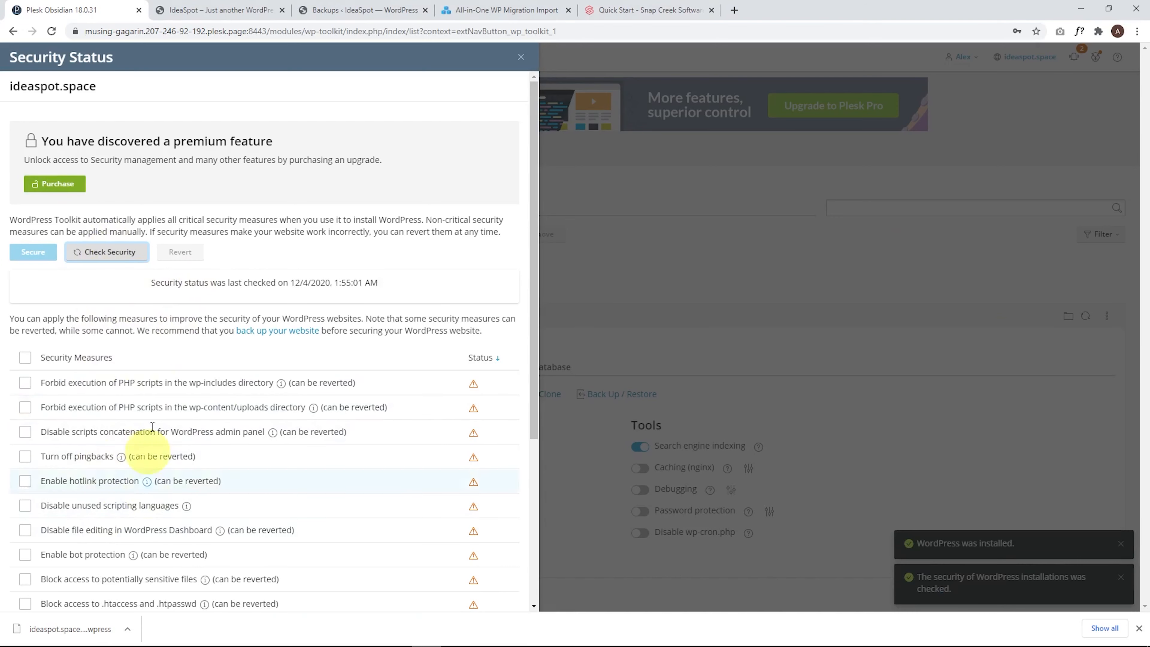
click(521, 58)
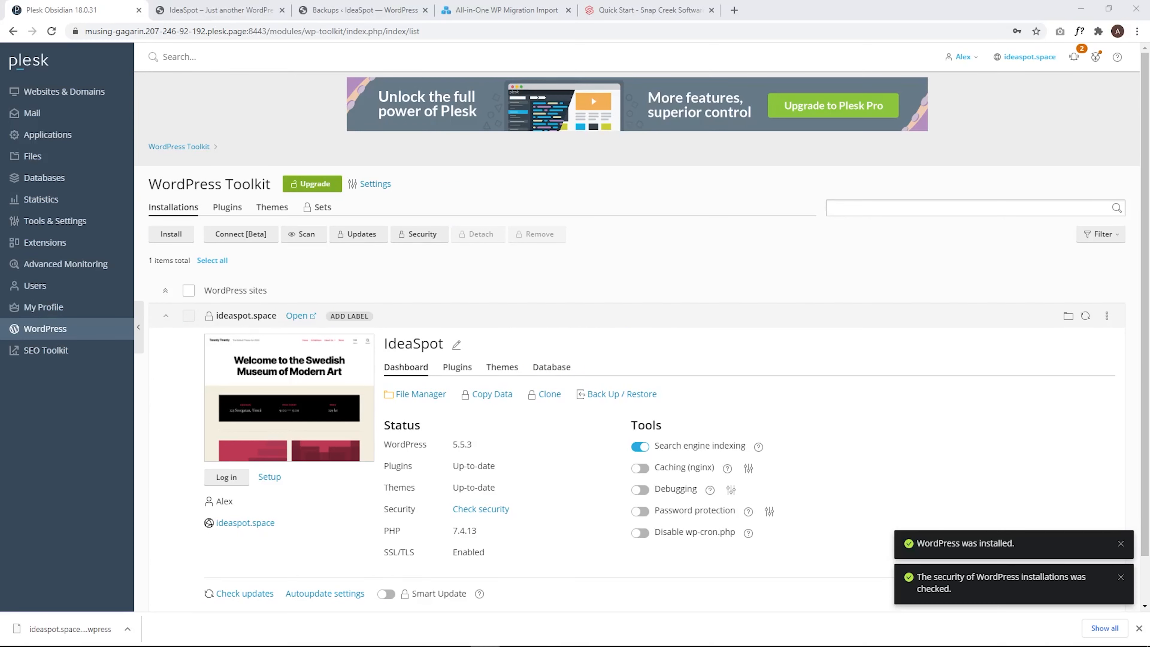
click(641, 469)
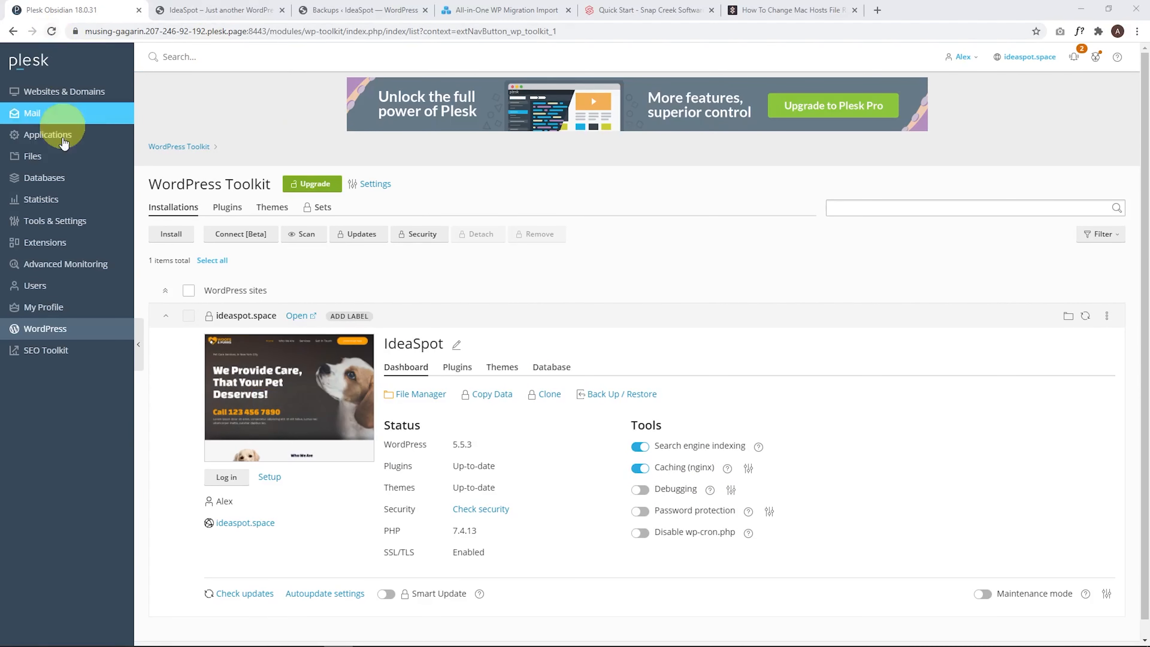
- Return to the Plesk domain overview and open the preview of ideaspot.space on the new server
mouse_move(280, 401)
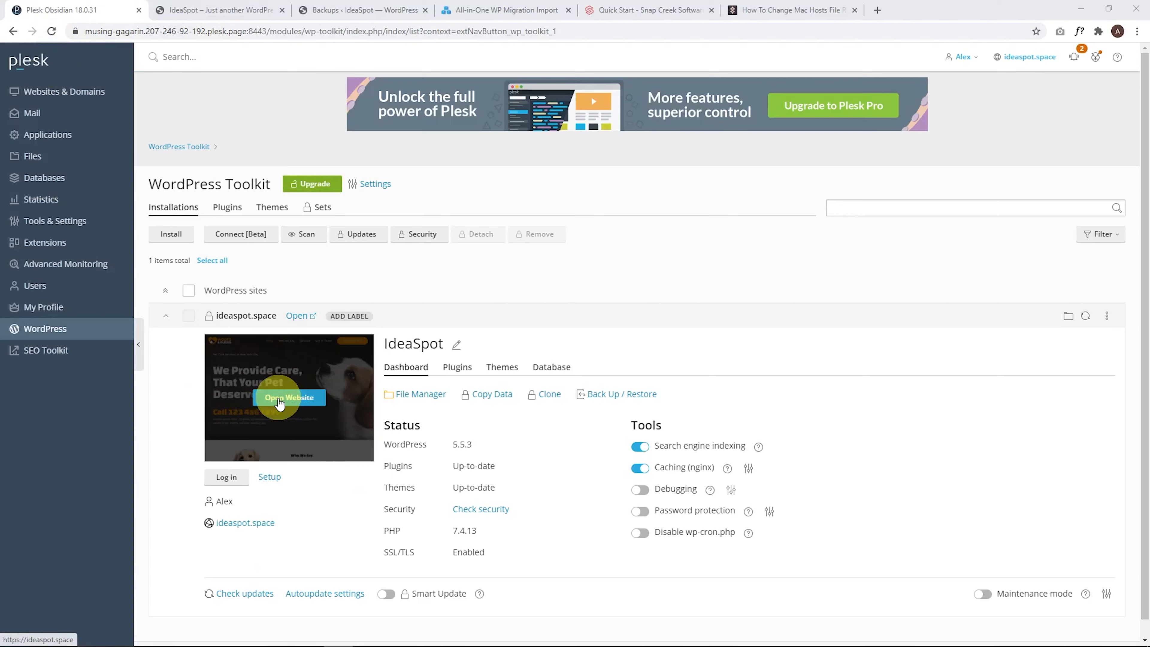
click(65, 94)
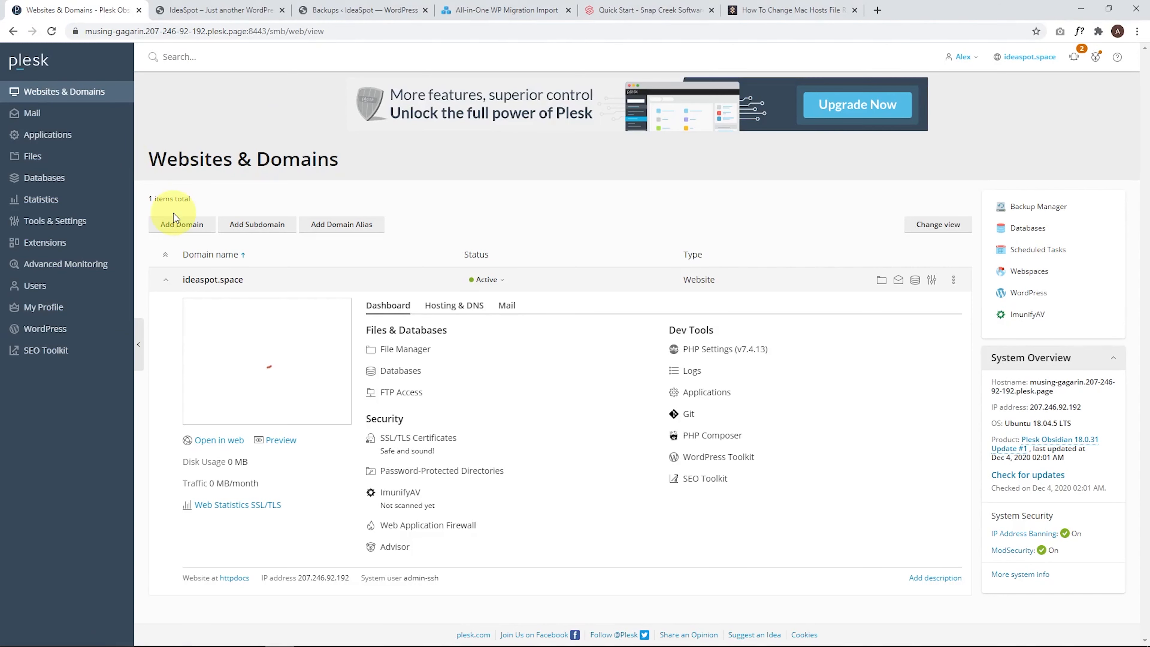
click(280, 442)
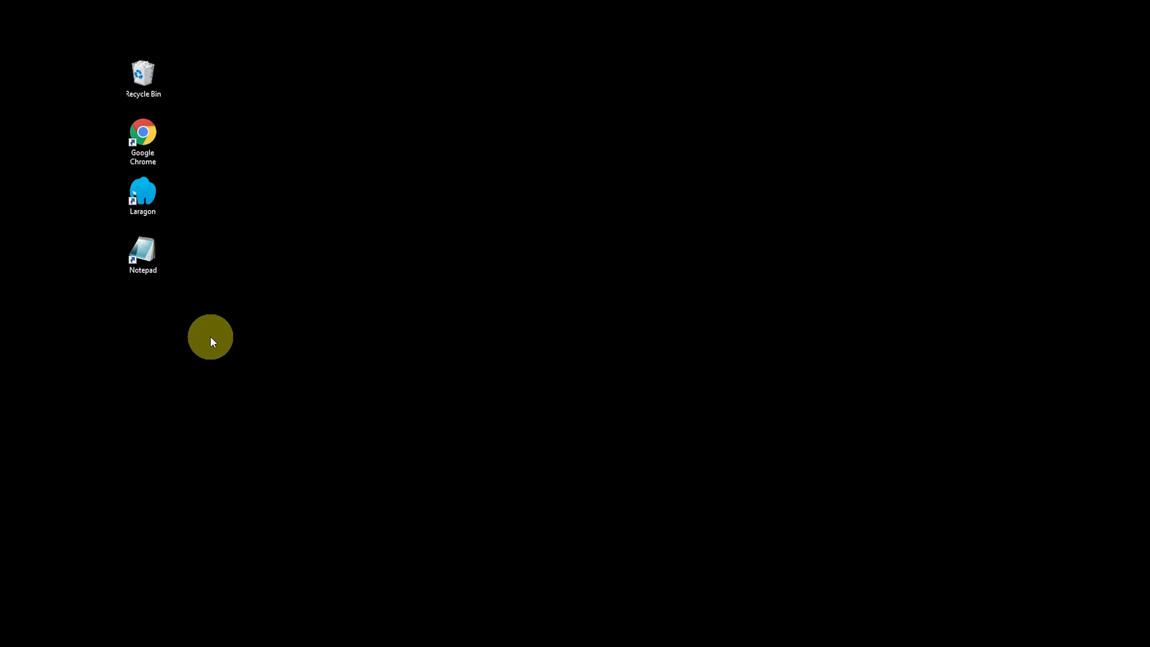
- Launch Notepad from the desktop with administrator rights
right_click(149, 257)
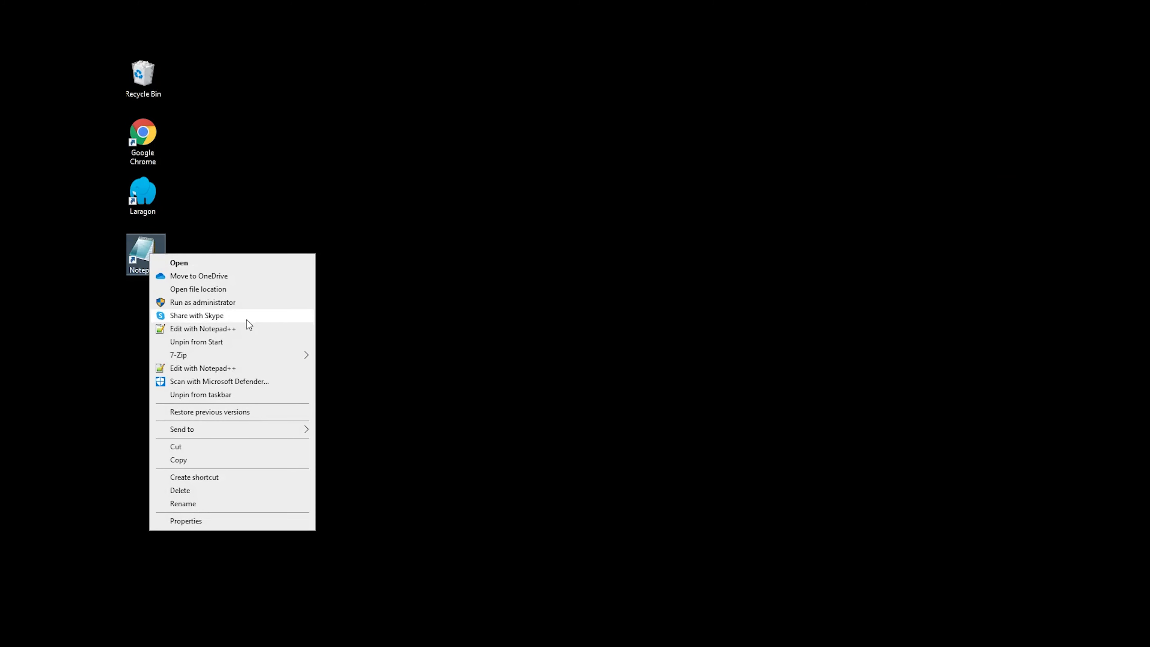
click(211, 303)
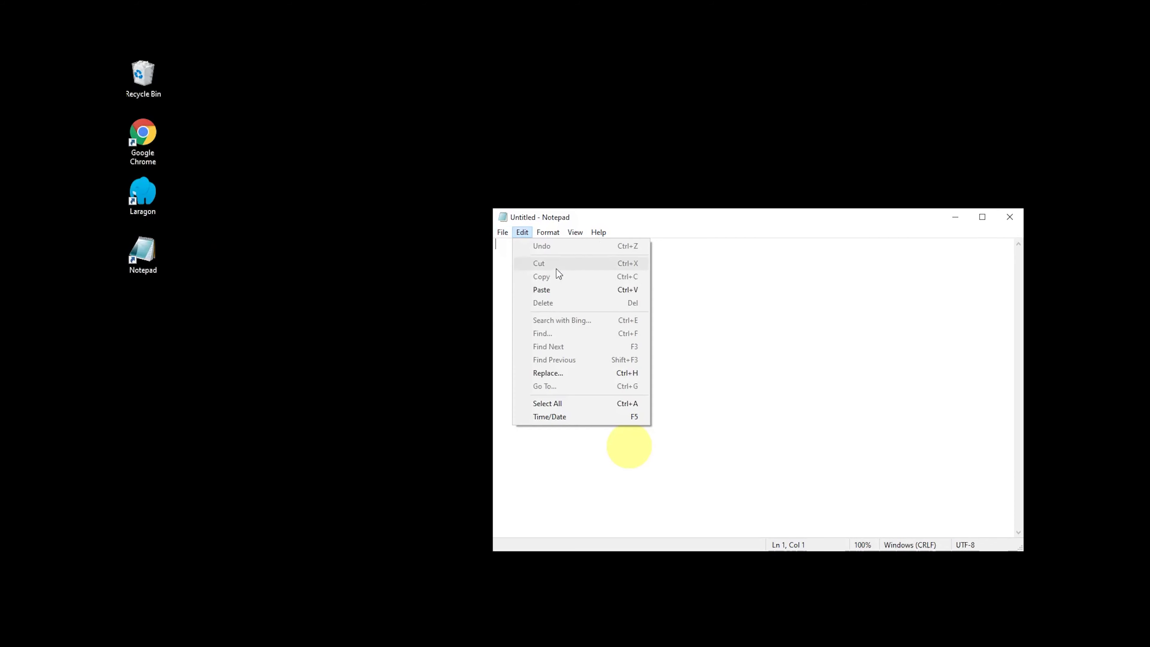
- Open the hosts file from C:\Windows\System32\drivers\etc, showing all file types
mouse_move(502, 232)
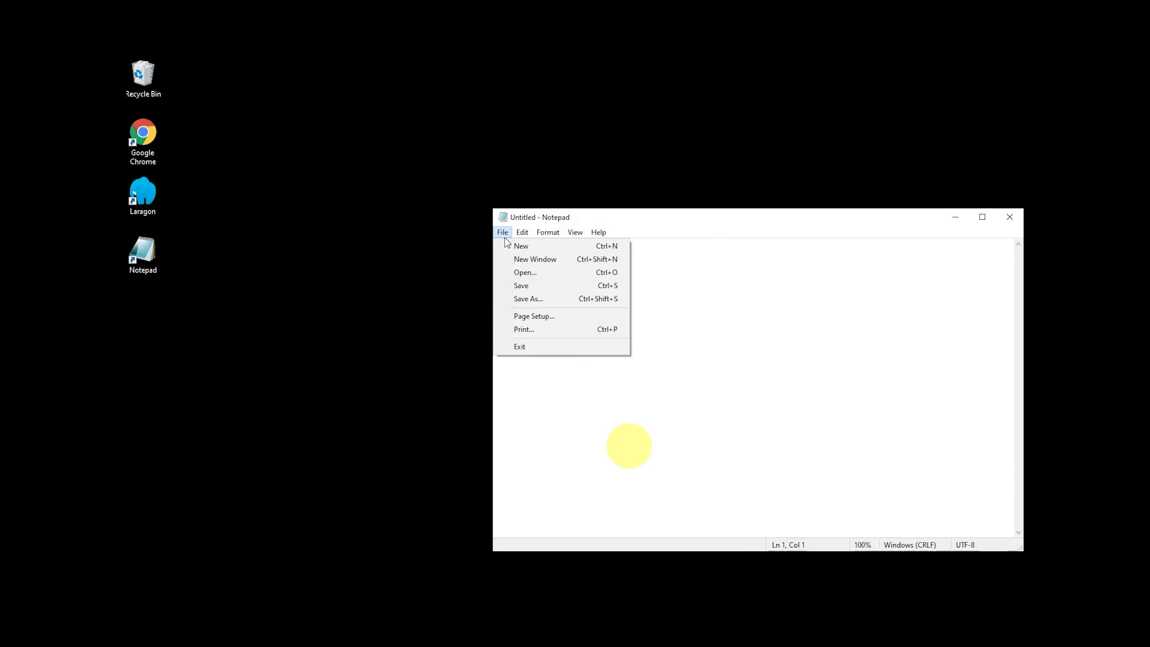
click(518, 273)
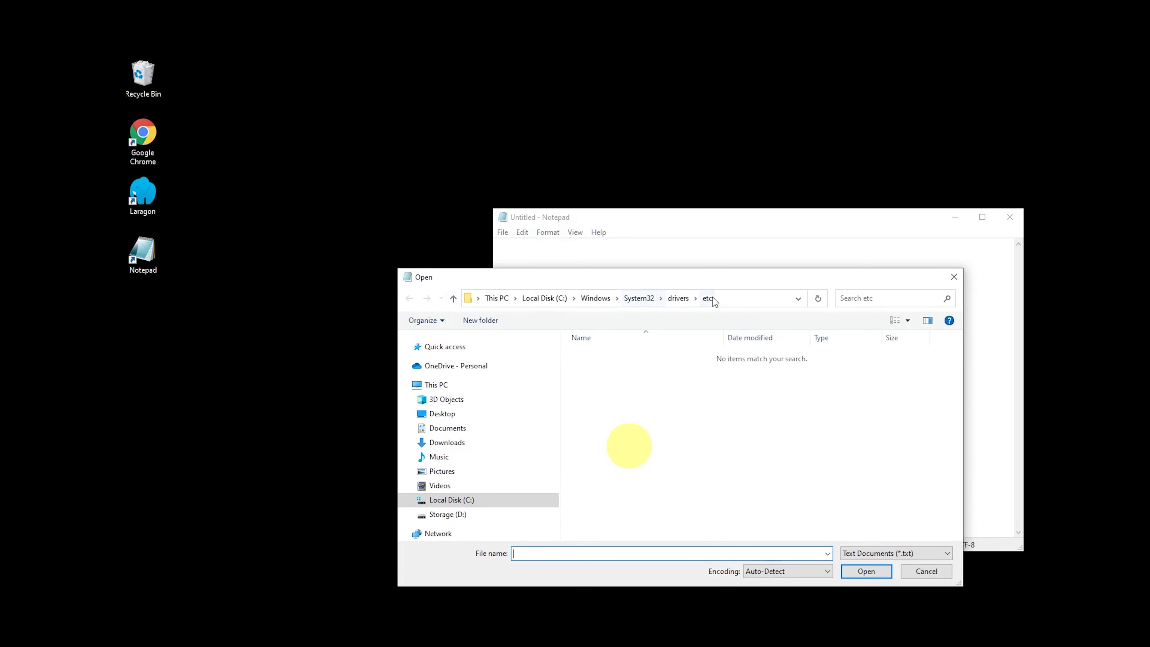
click(729, 298)
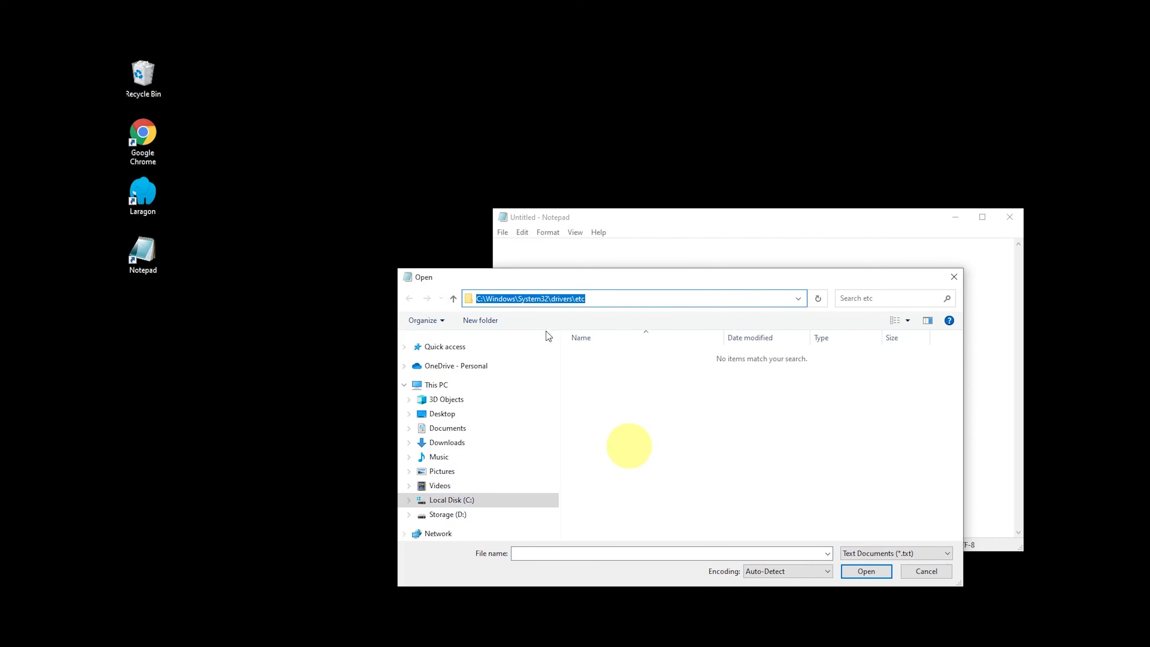
click(864, 553)
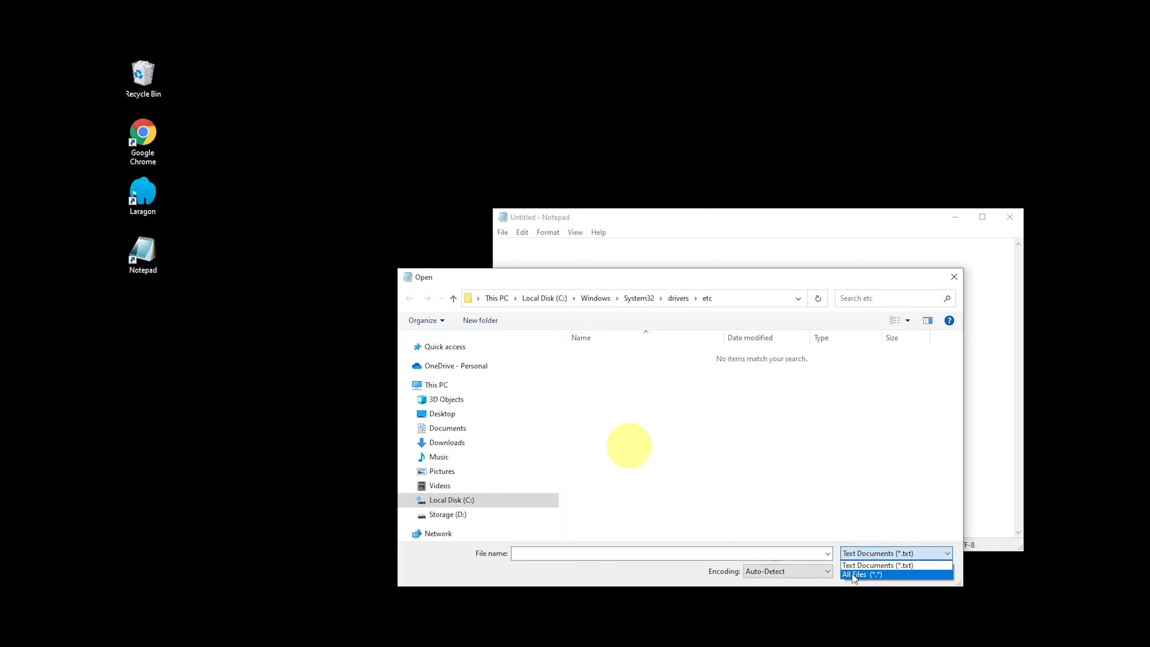
click(861, 574)
click(591, 355)
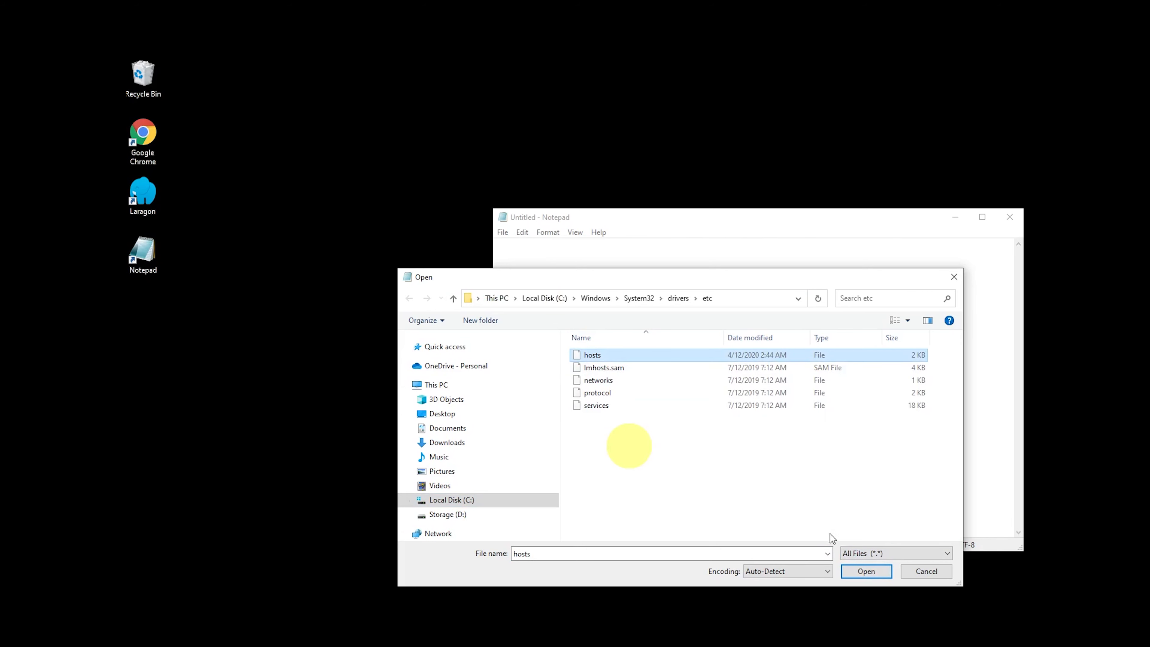
click(866, 571)
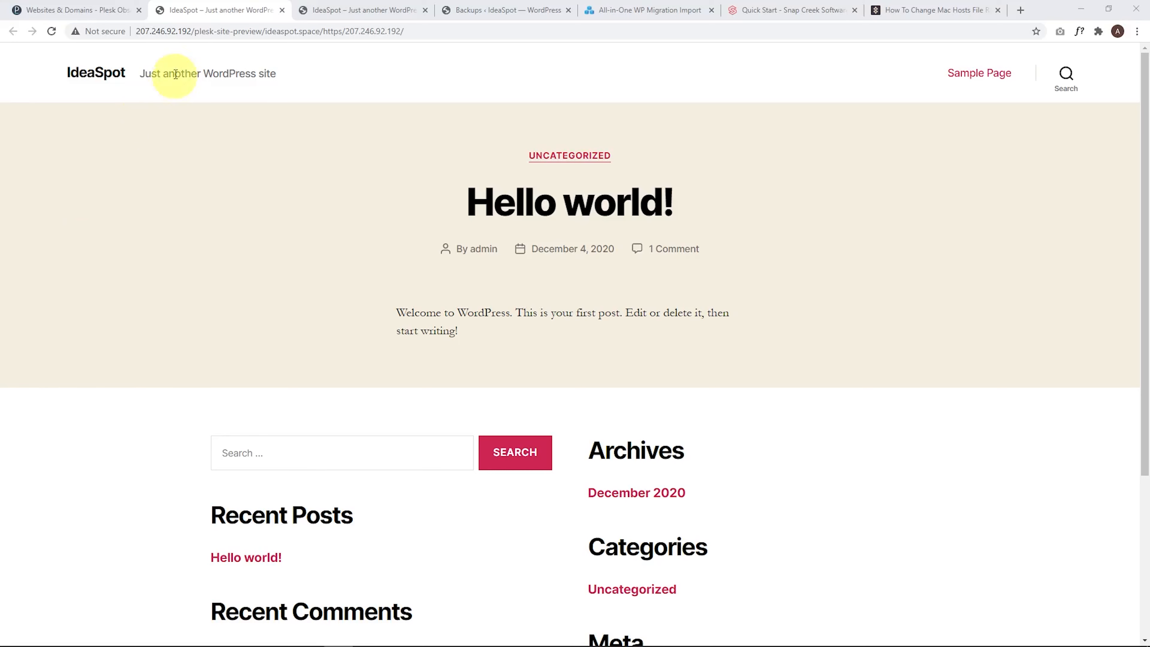
- Copy the server IP 207.246.92.192 from the site preview address and paste it below the localhost lines in the hosts file
drag(191, 31, 133, 31)
key(ctrl+c)
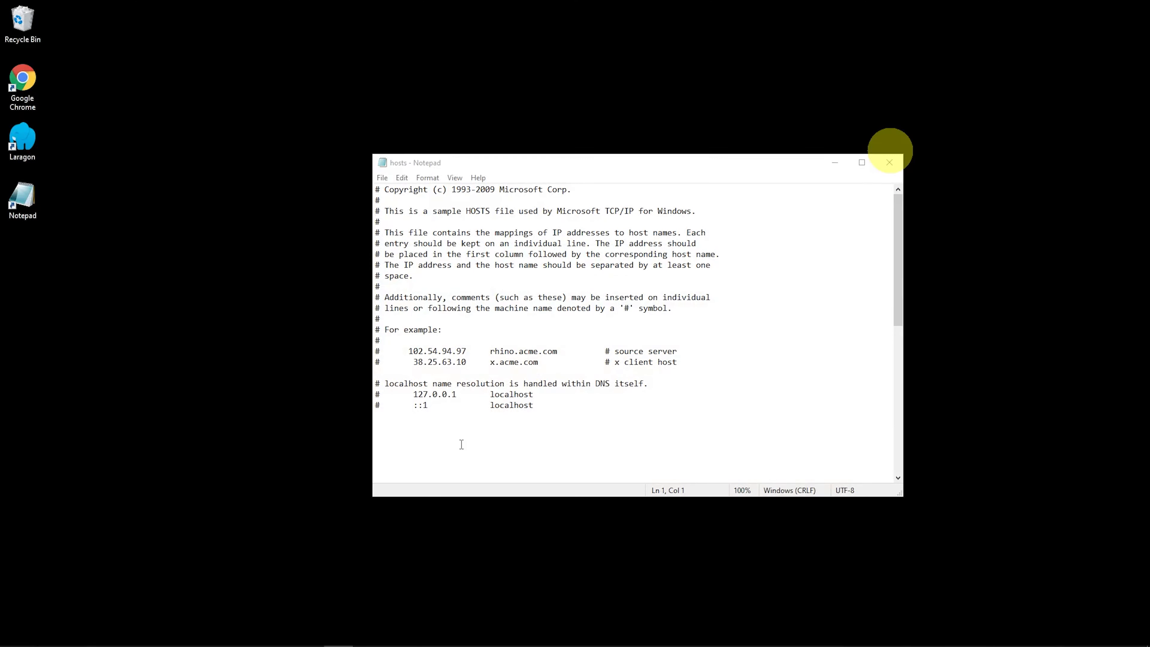
click(419, 428)
key(ctrl+v)
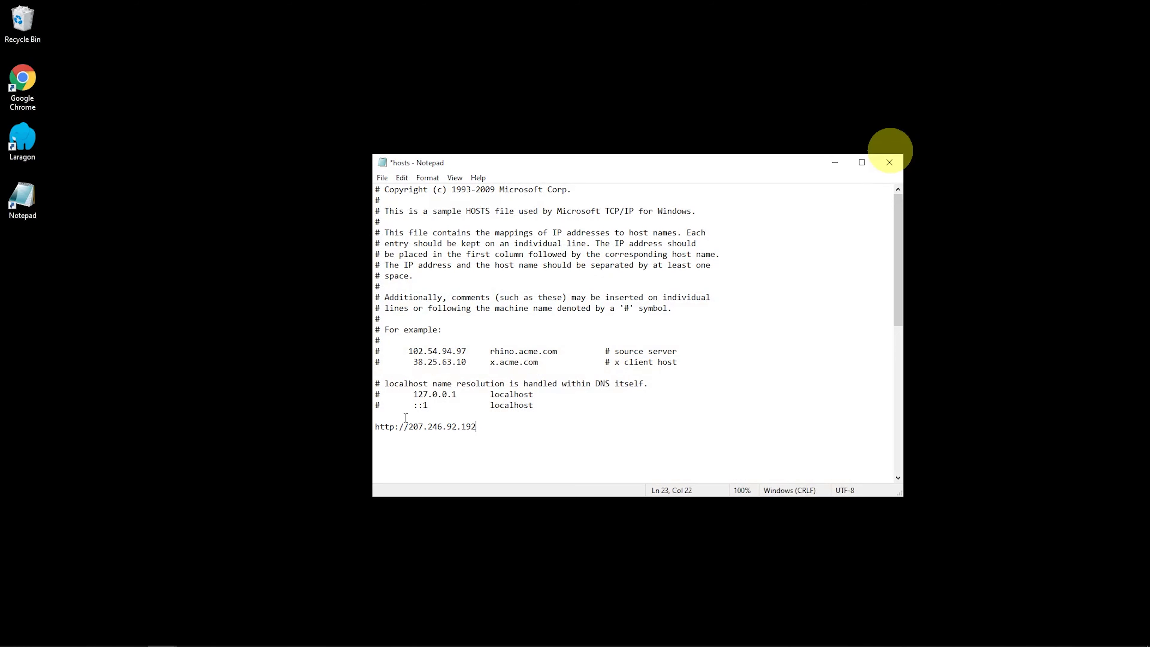
click(410, 426)
key(BackSpace)
key(BackSpace)
key(BackSpace)
key(BackSpace)
key(BackSpace)
key(BackSpace)
key(BackSpace)
text(ideaspot.space)
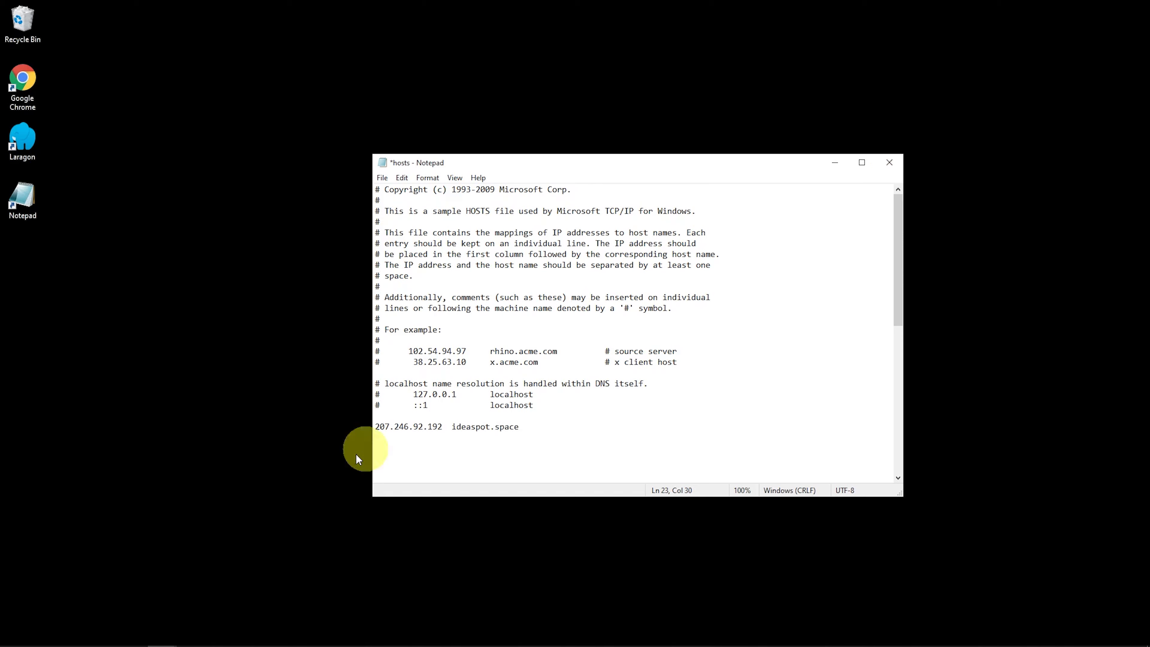
click(382, 178)
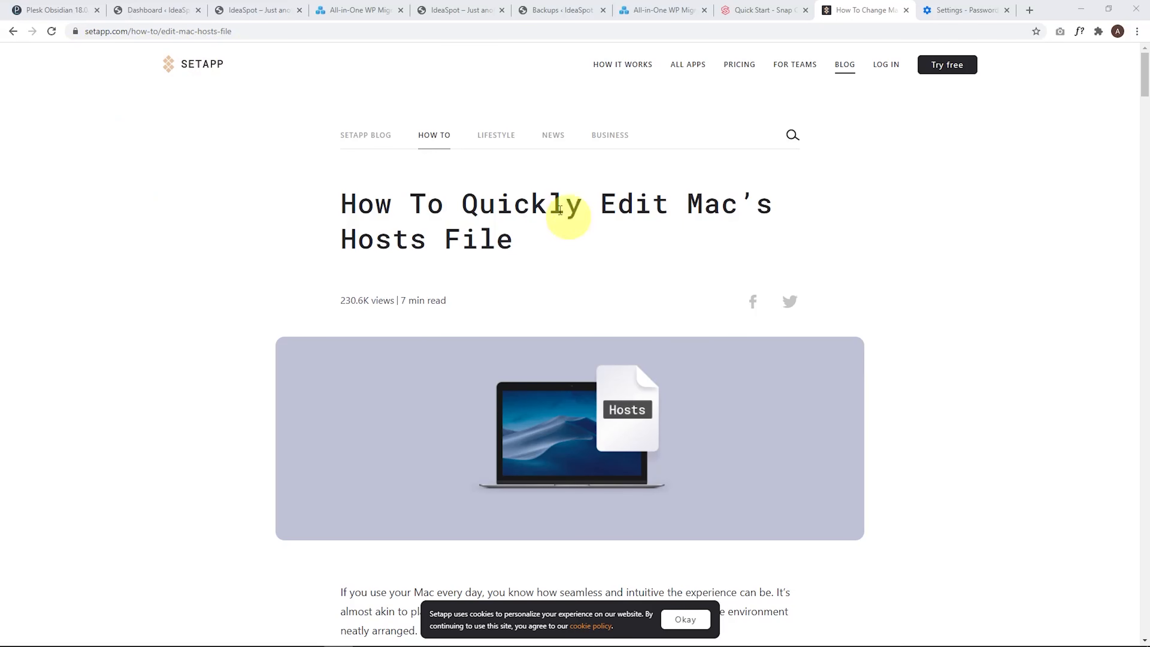
- Examine the Setapp guide's Terminal instructions for editing the hosts file on a Mac
scroll(541, 205, down, 11)
scroll(547, 210, down, 15)
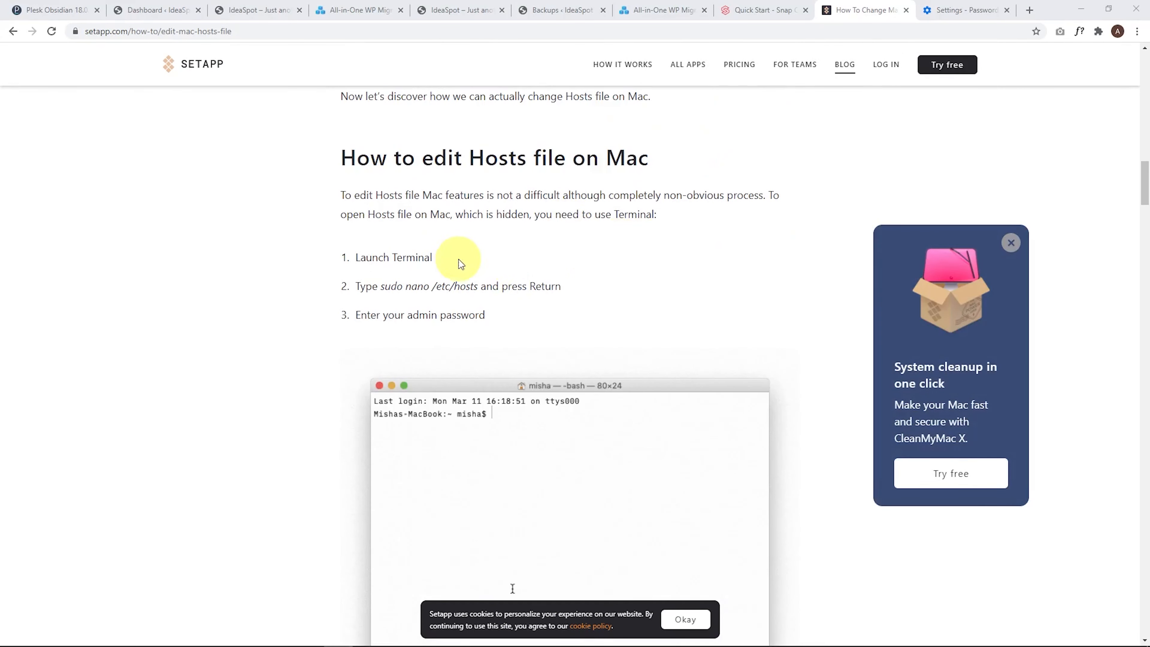
scroll(462, 262, down, 2)
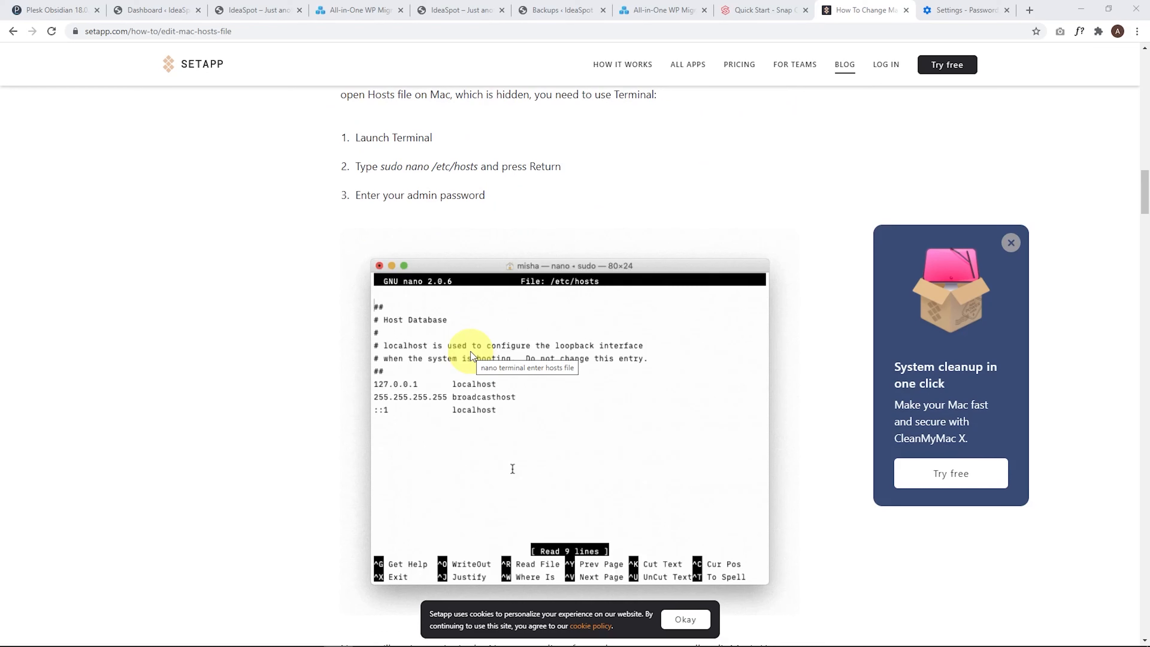
scroll(470, 352, up, 3)
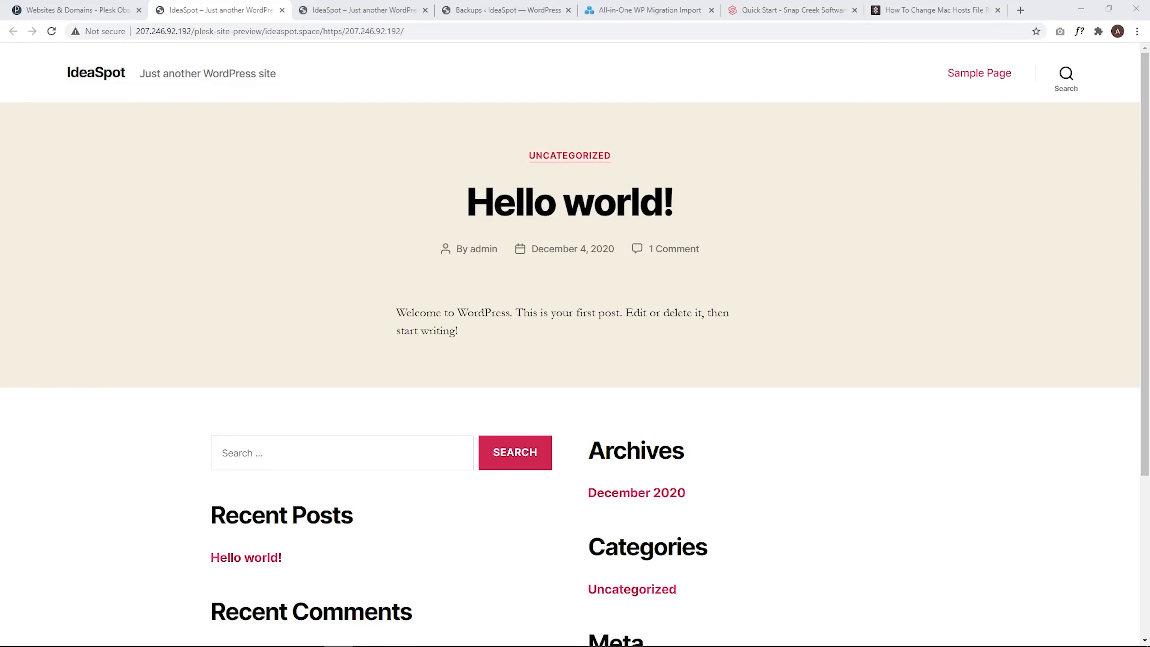
click(300, 34)
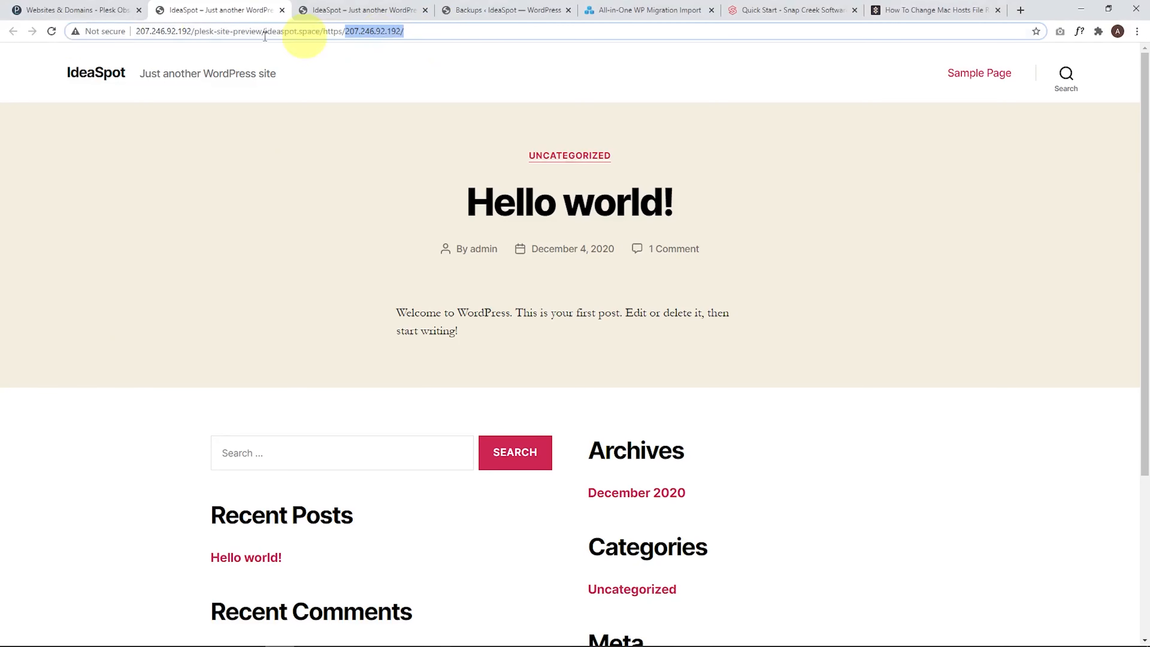
text(https://ideaspot.space/)
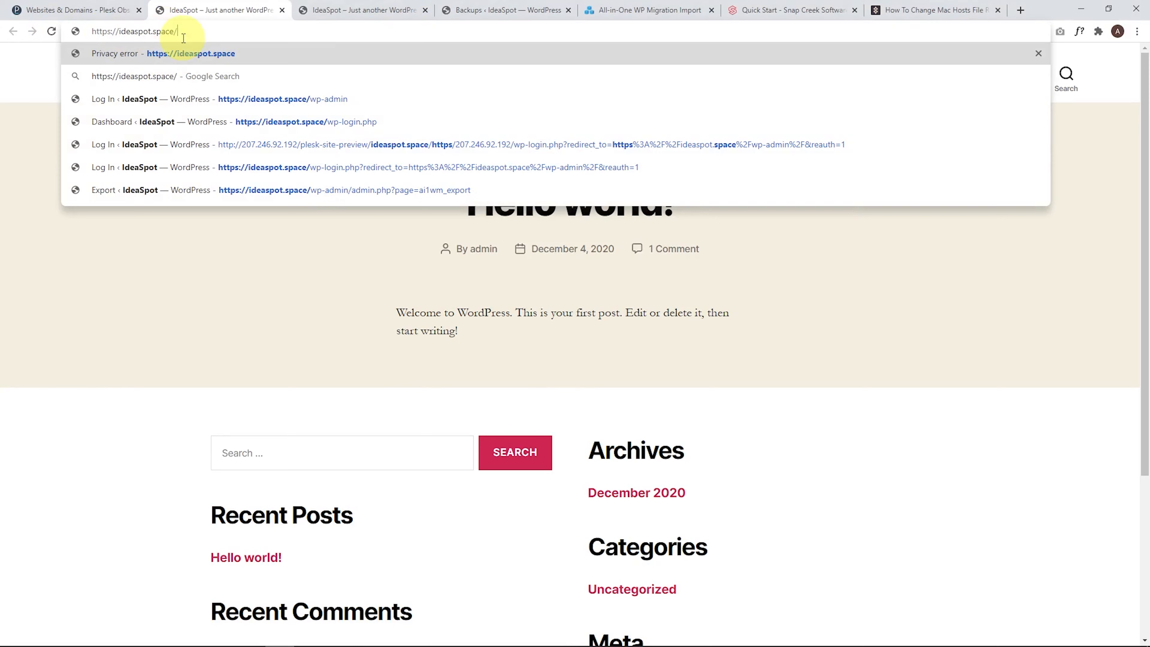
key(Return)
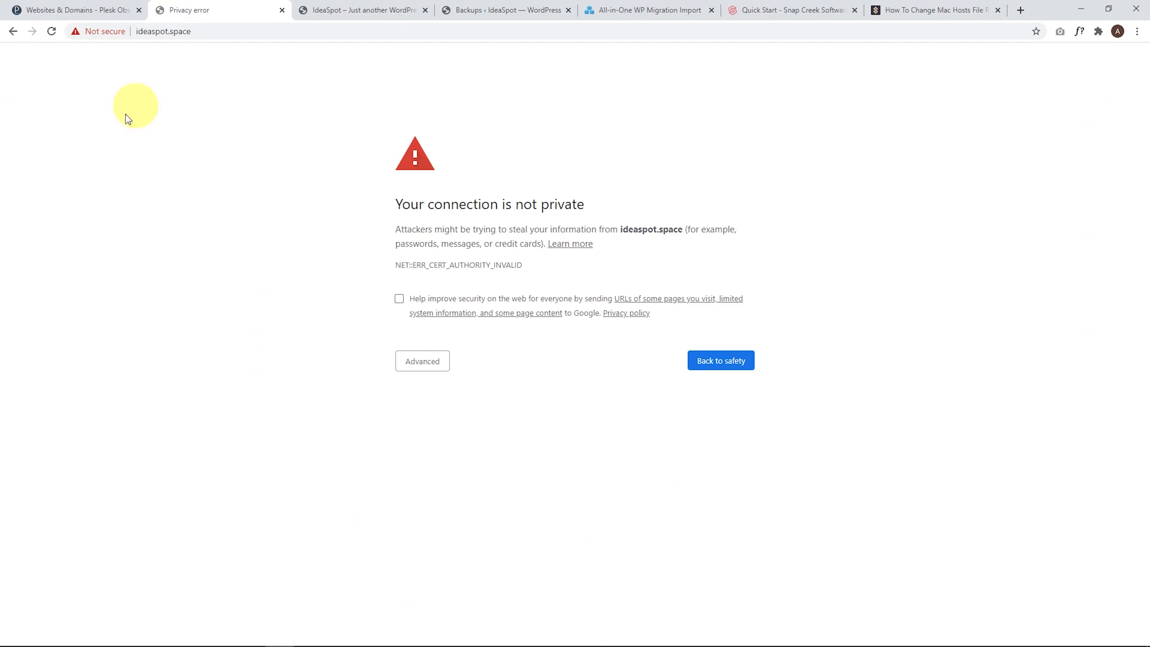
click(426, 361)
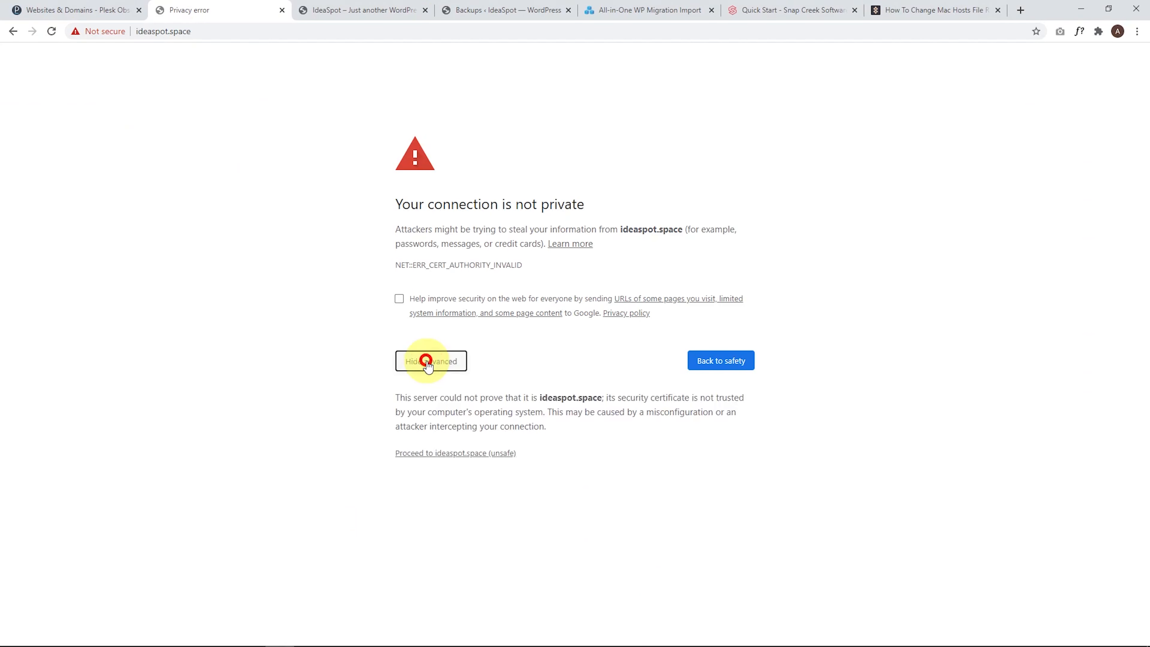
click(417, 454)
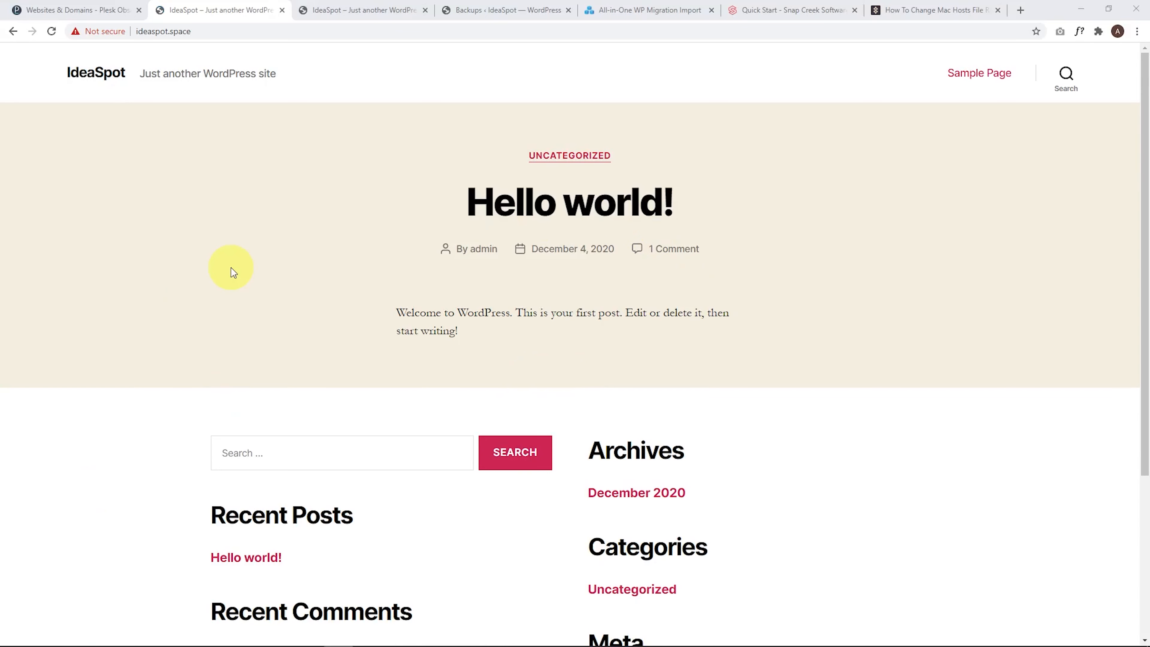
scroll(393, 372, down, 5)
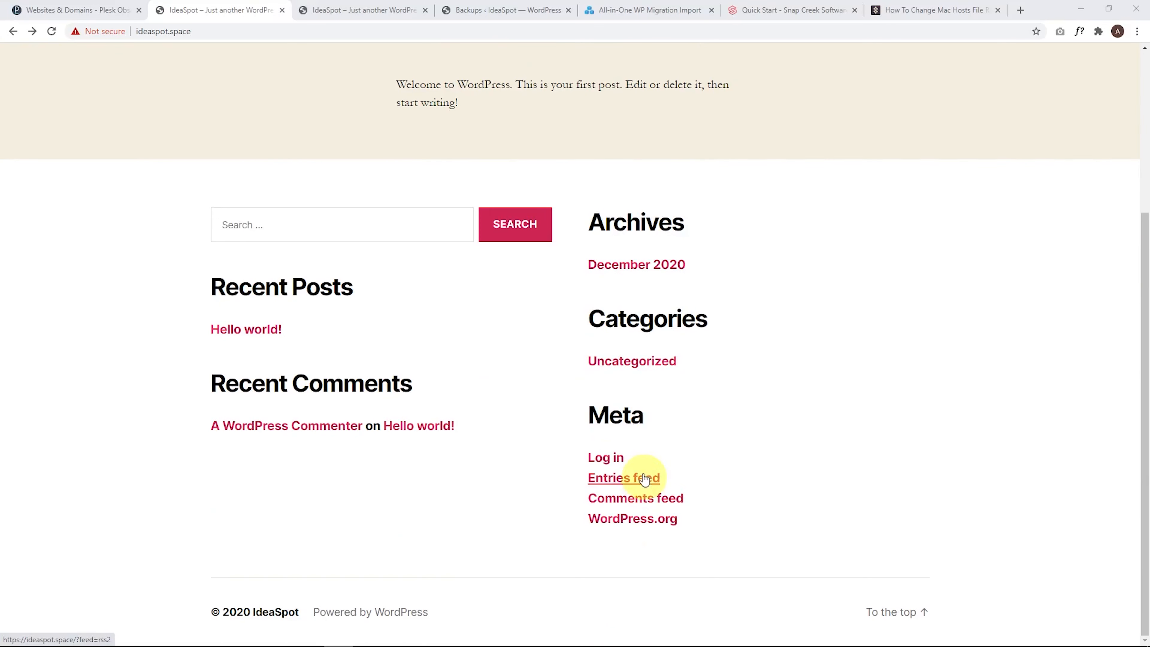
scroll(625, 461, up, 5)
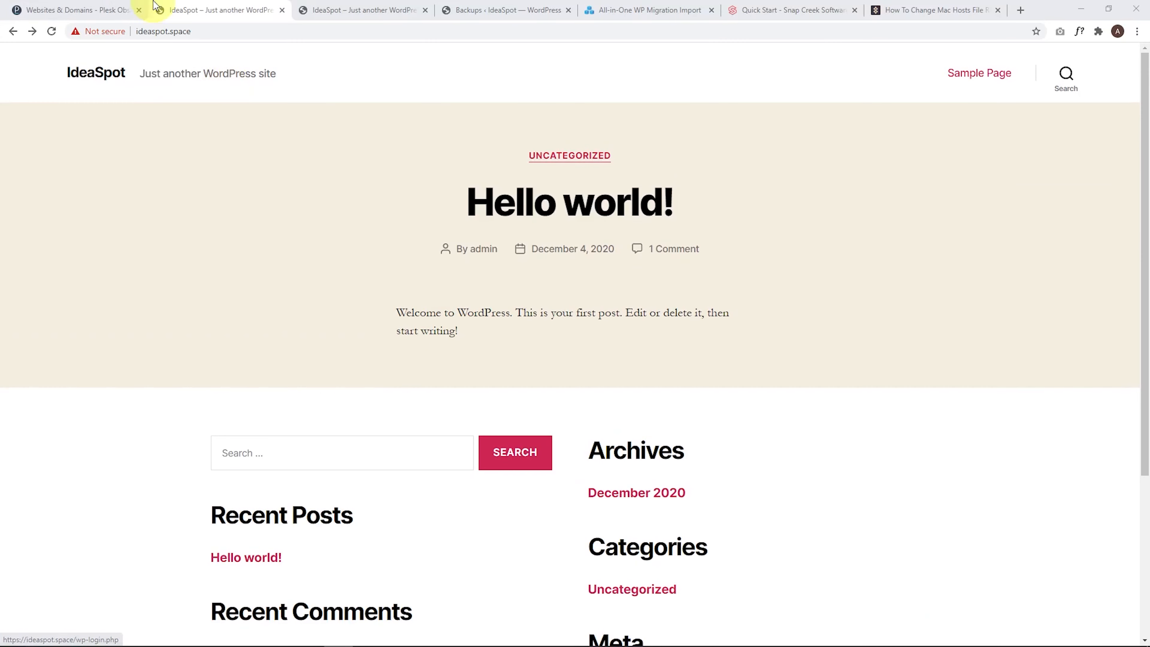
- Go to the wp-admin login page of ideaspot.space
click(211, 35)
text(wp-admin)
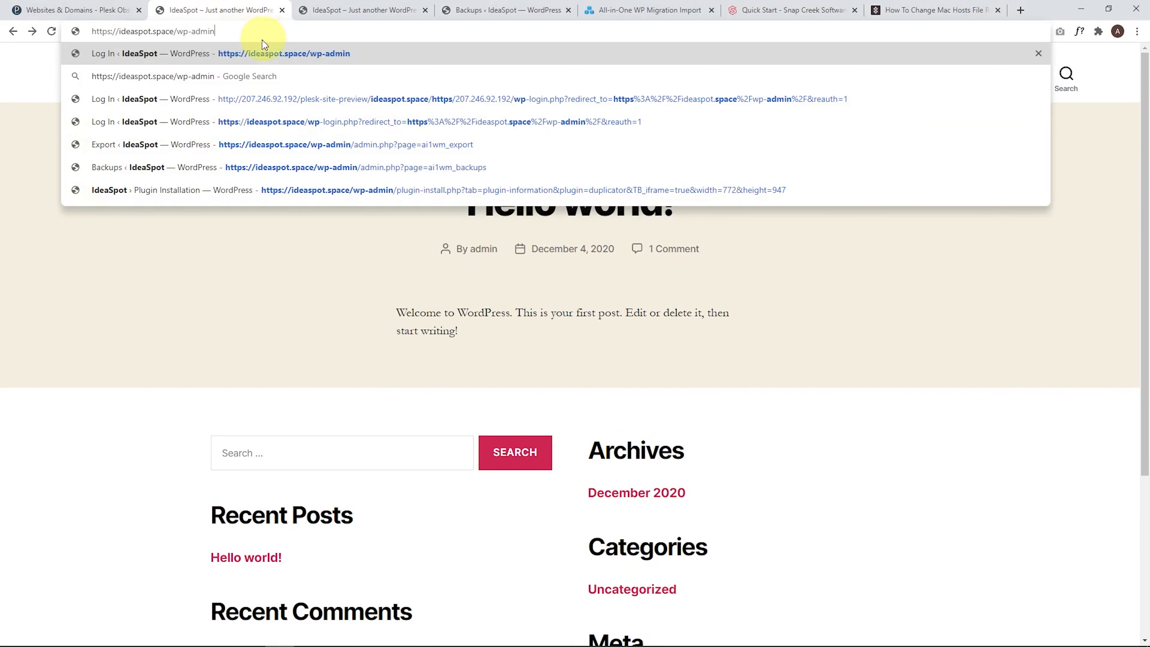
key(Return)
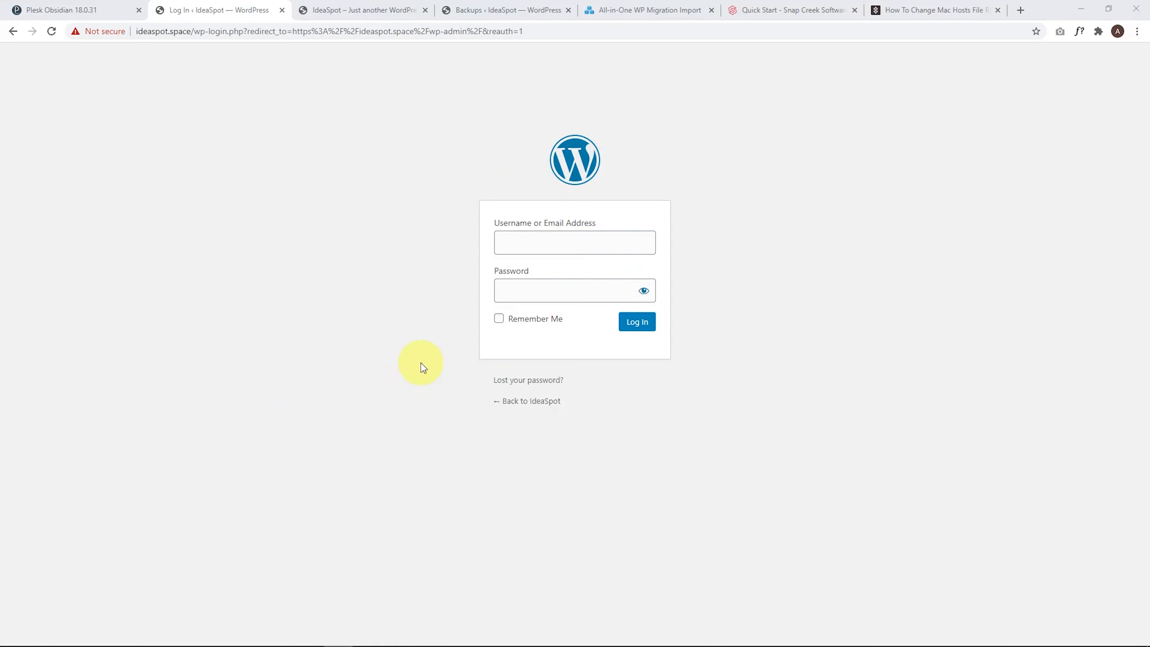
- Open the ideaspot.space login setup in Plesk's WordPress Toolkit, and log in to WordPress with the administrator username and password, remembering the login
click(61, 10)
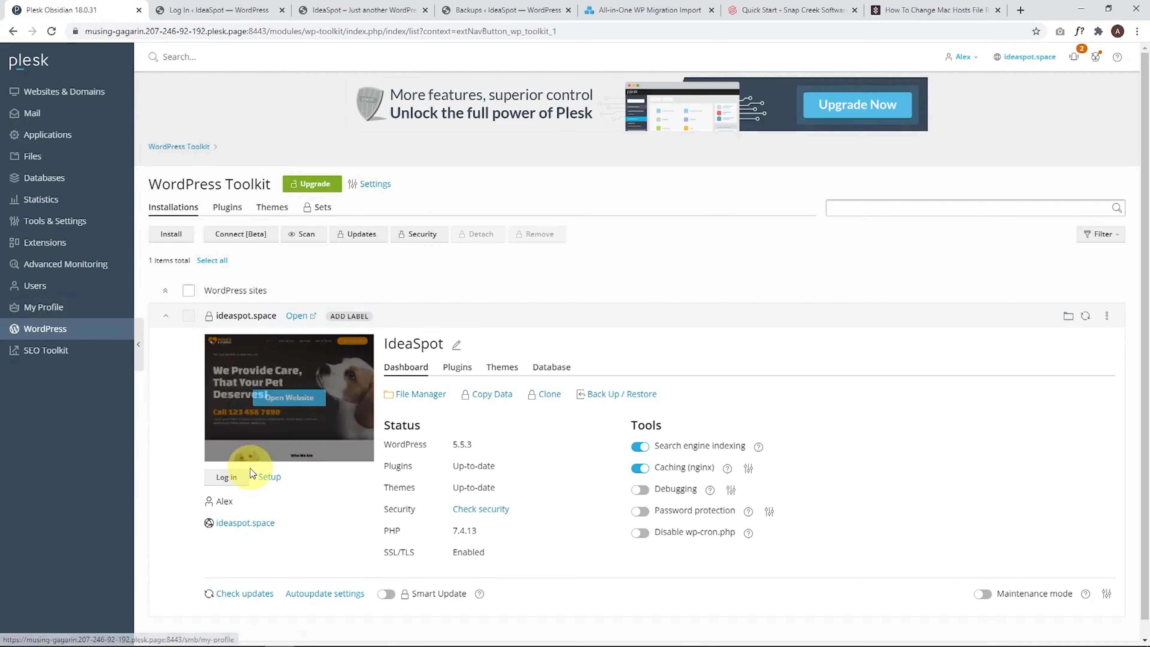
click(268, 478)
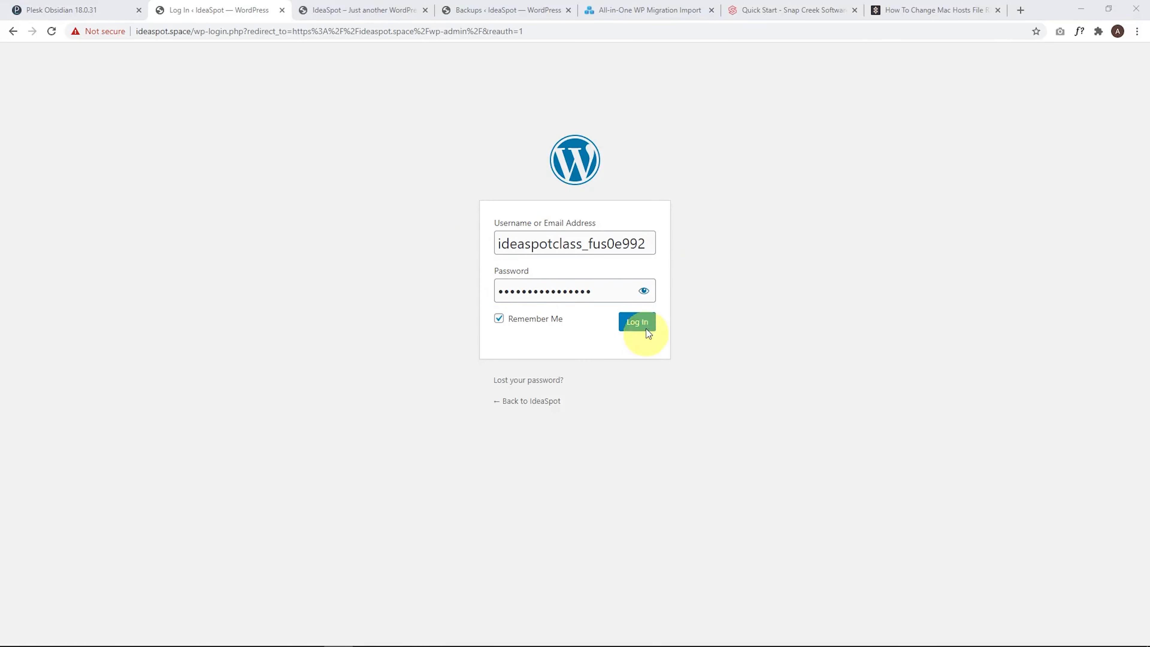
click(647, 332)
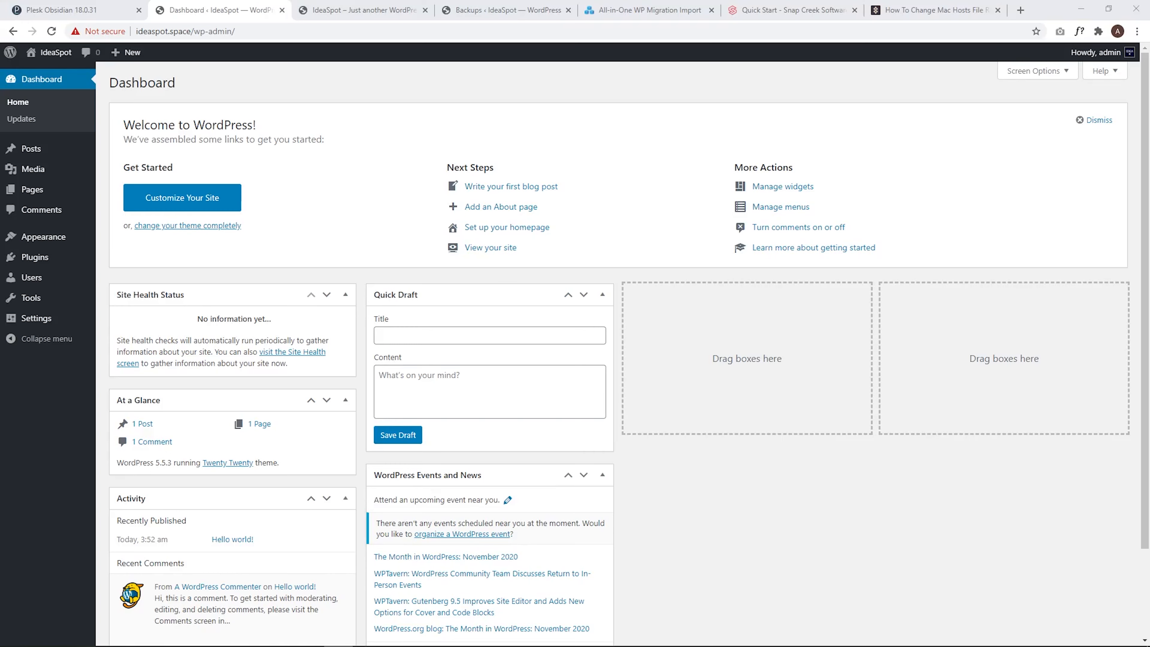
- Search the plugins for migration, then install and activate All-in-One WP Migration
mouse_move(86, 257)
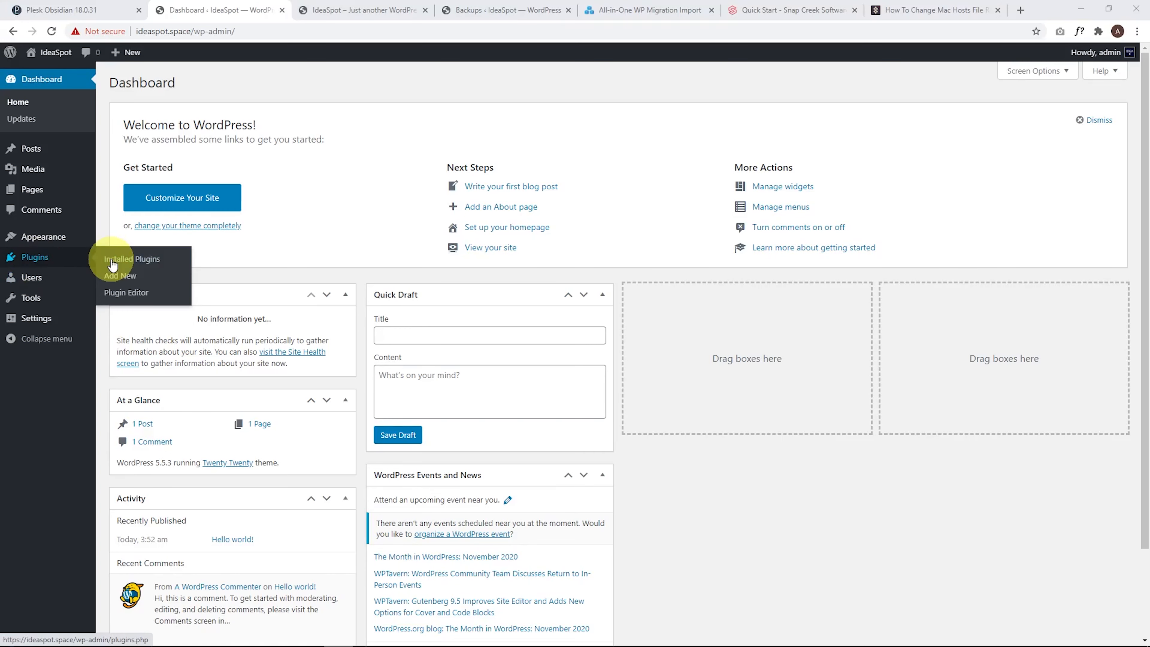
click(114, 271)
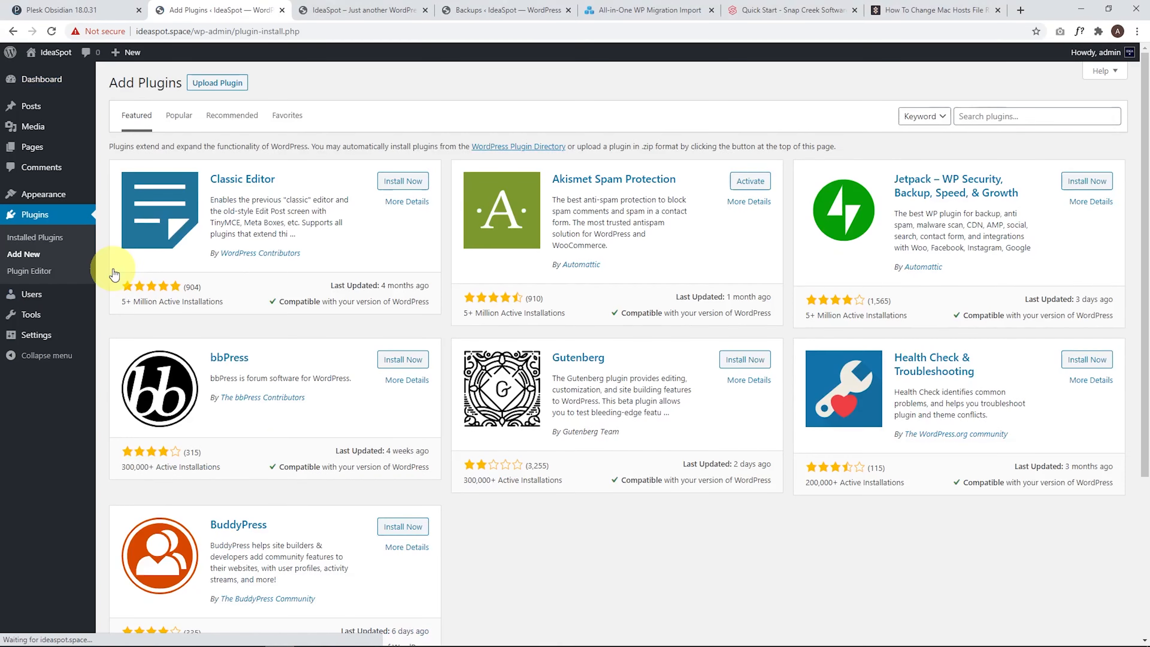
click(962, 116)
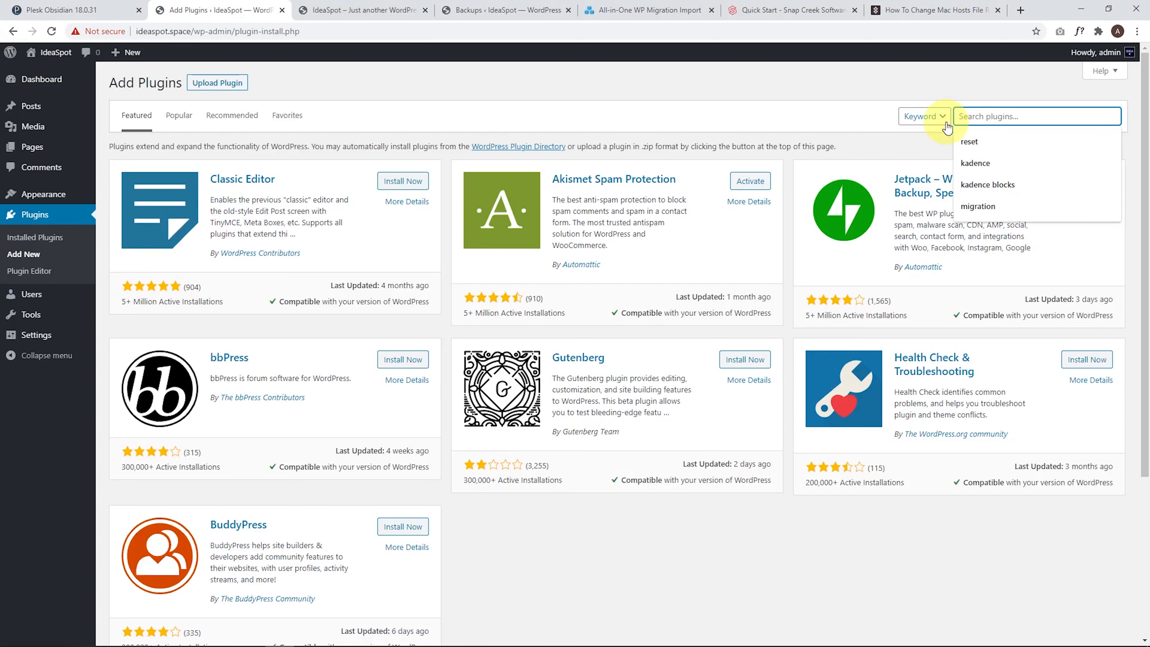
click(984, 203)
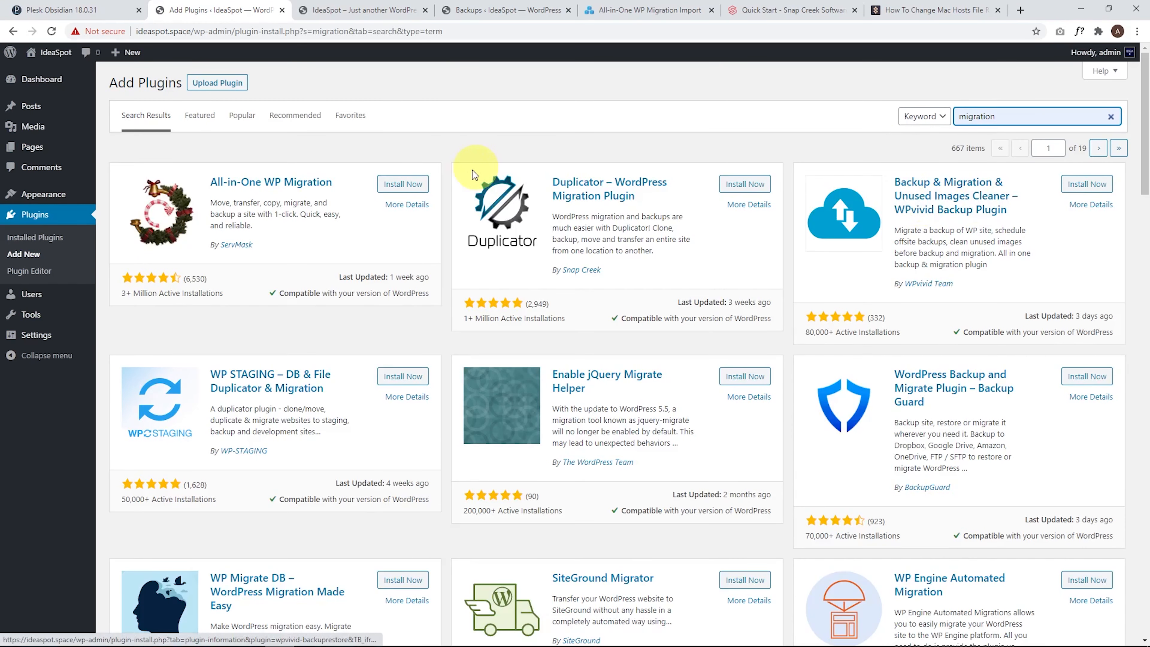
click(401, 185)
click(408, 185)
- Open All-in-One WP Migration's import page and open its guide on increasing the maximum upload file size in a new tab
click(56, 346)
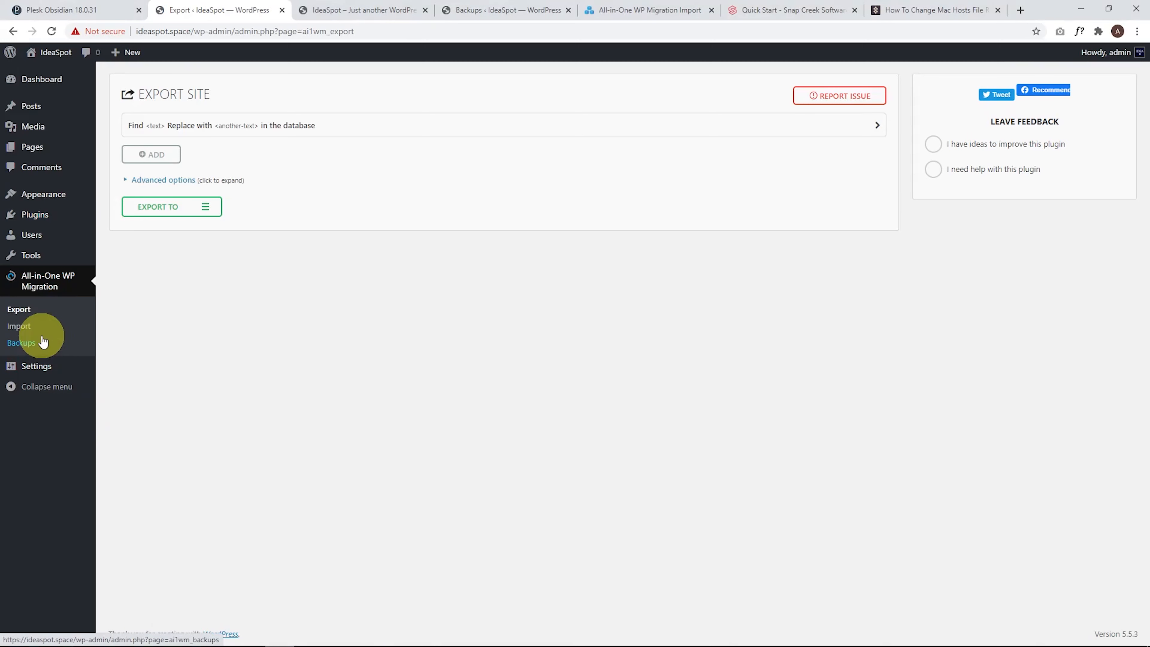
click(30, 326)
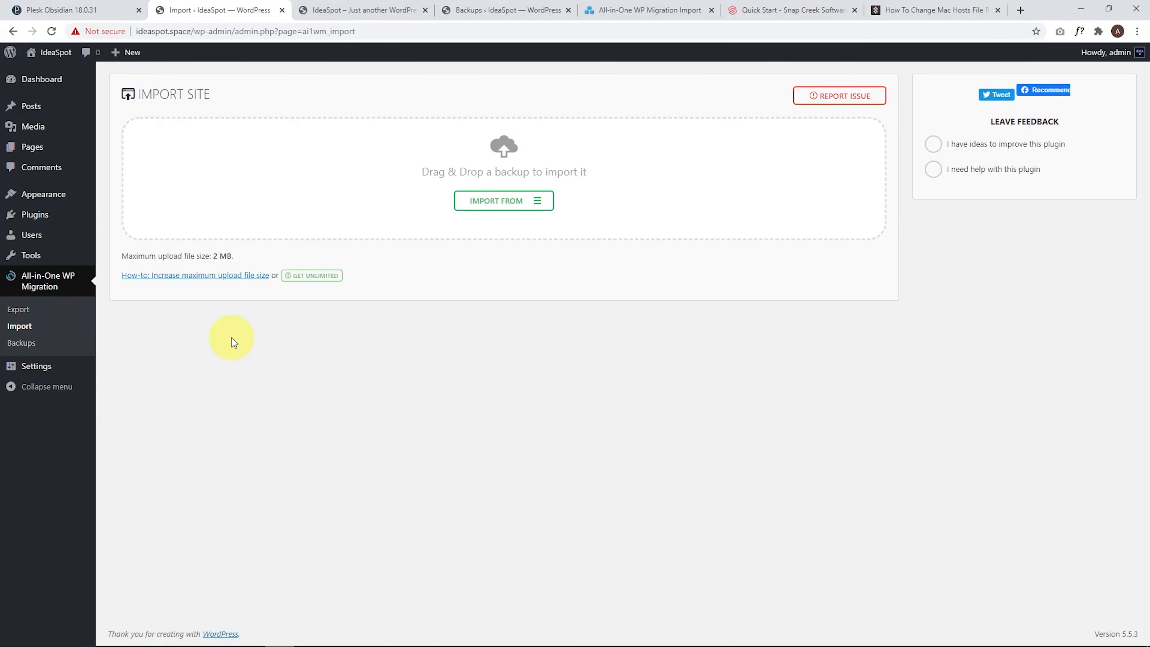
right_click(198, 280)
click(228, 287)
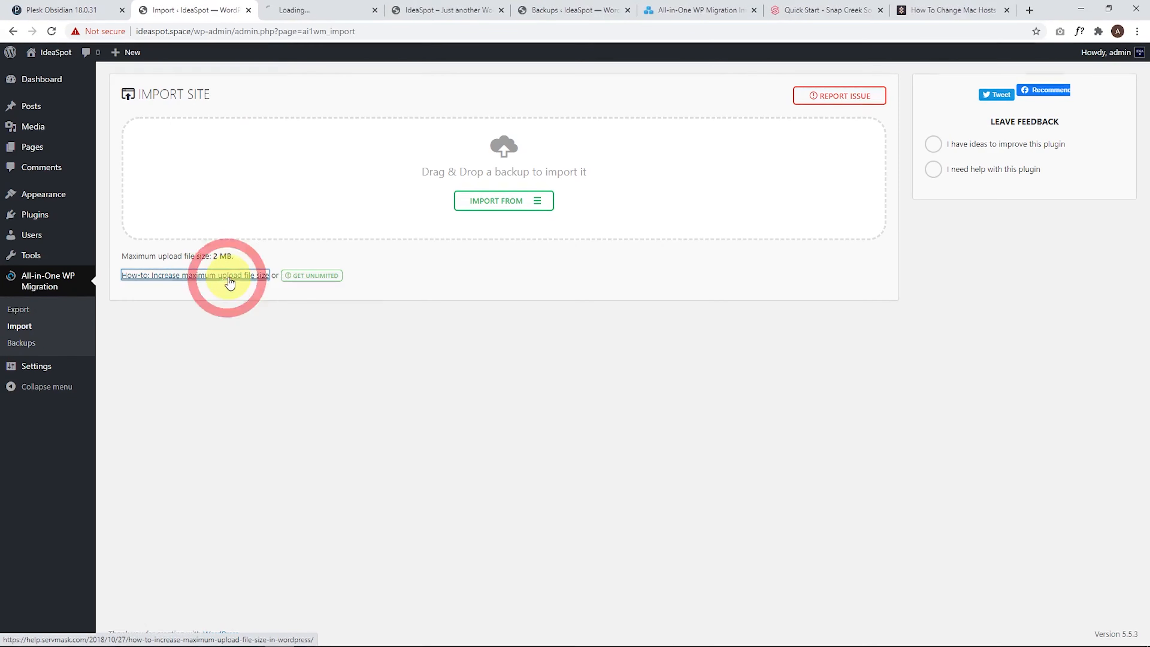
click(290, 8)
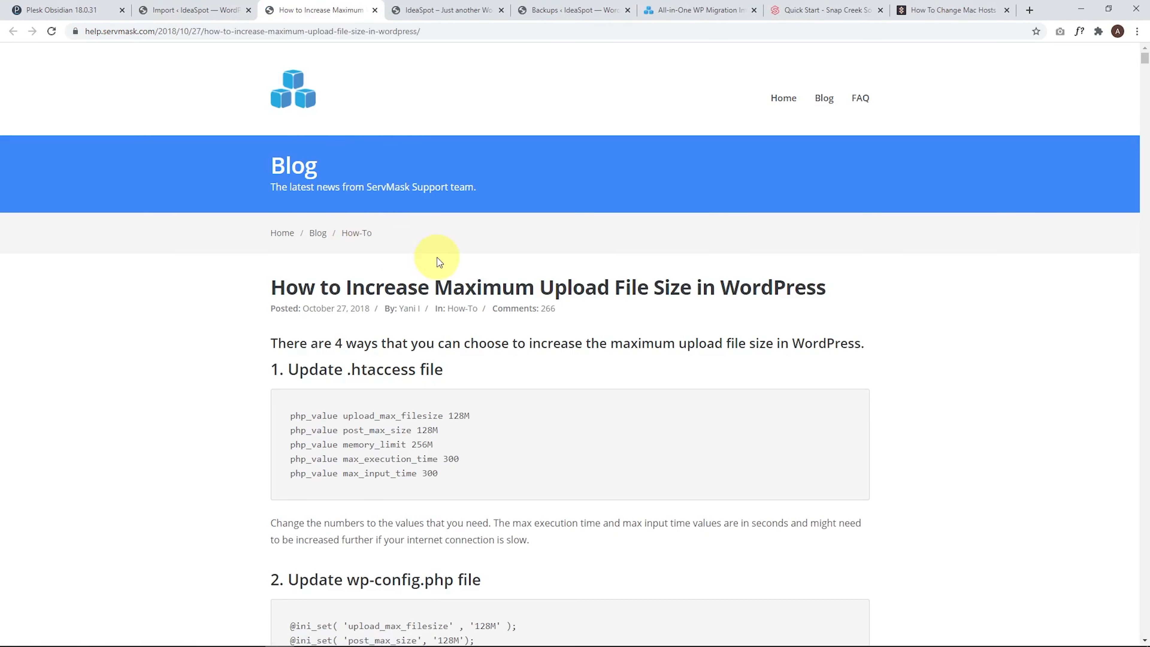
- Find the guide's Use plugin option and follow its link to import.wp-migration.com
scroll(436, 258, down, 5)
scroll(480, 313, down, 3)
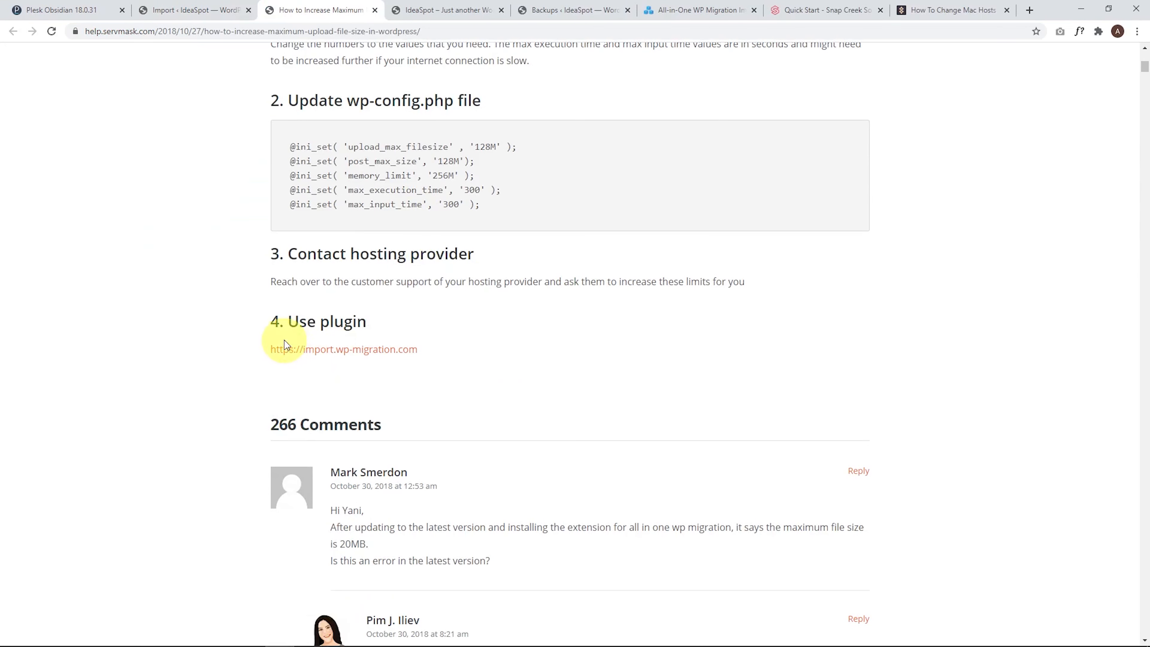
click(299, 360)
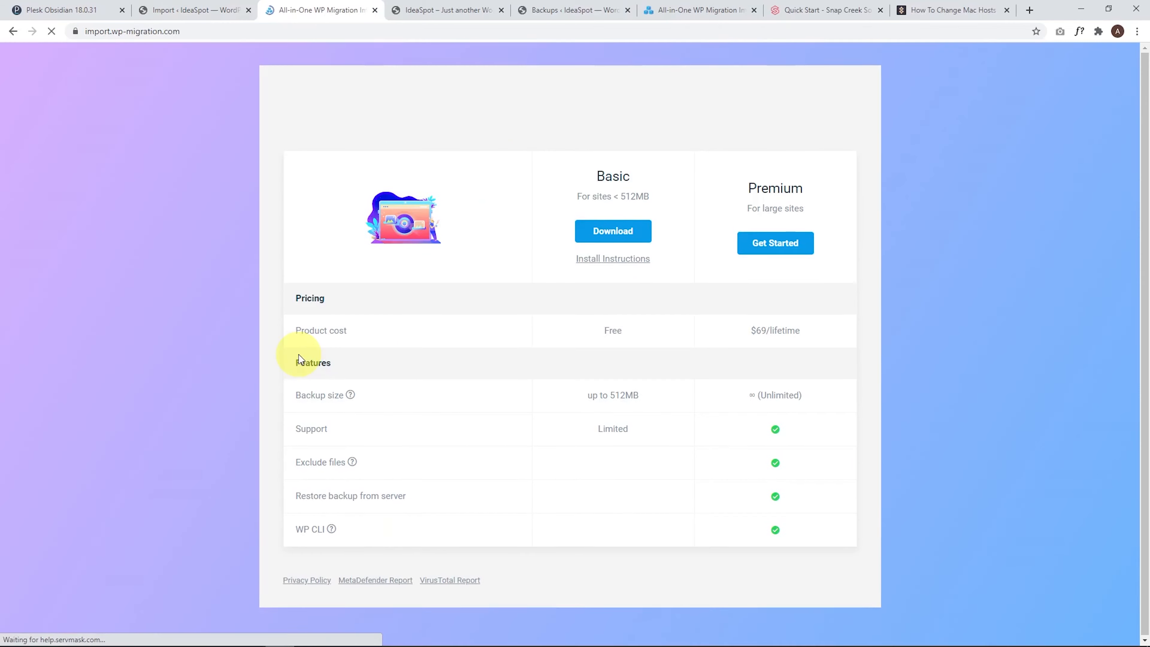
- Download the free Basic edition of All-in-One WP Migration Import and return to the WordPress import page
click(614, 241)
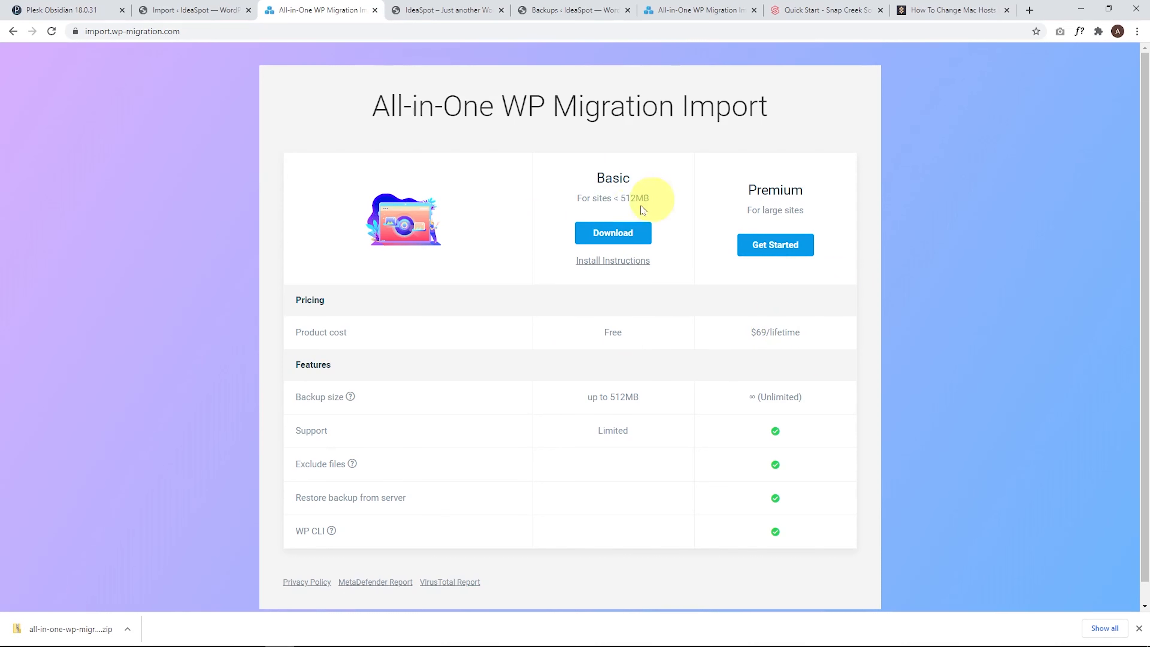
click(759, 255)
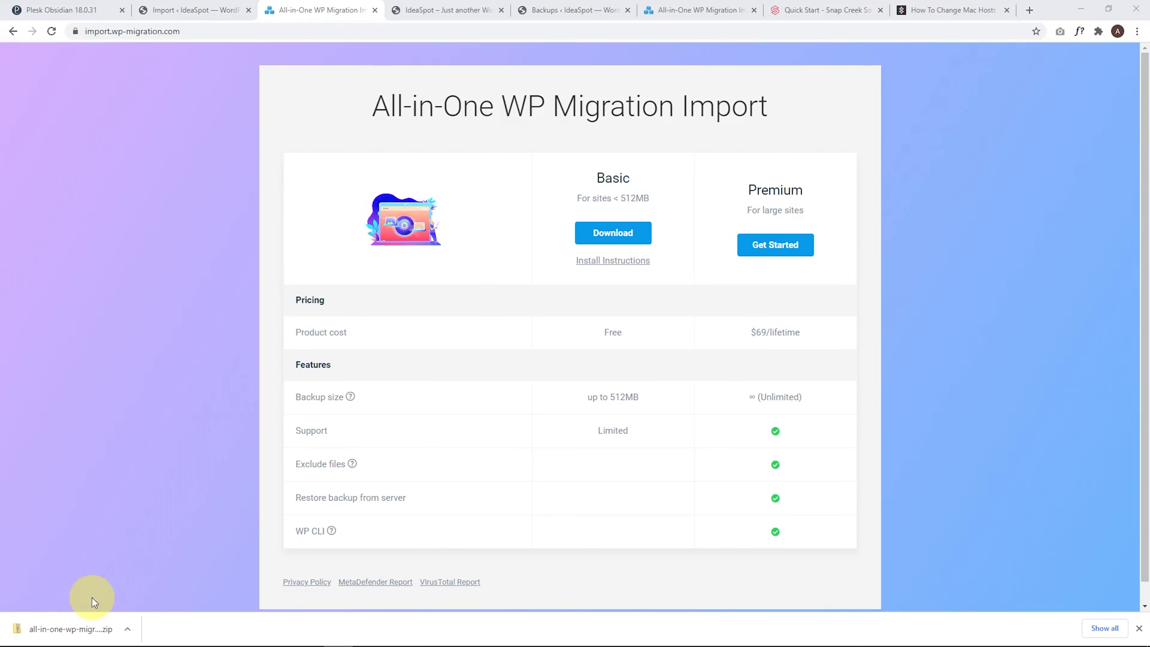
click(185, 6)
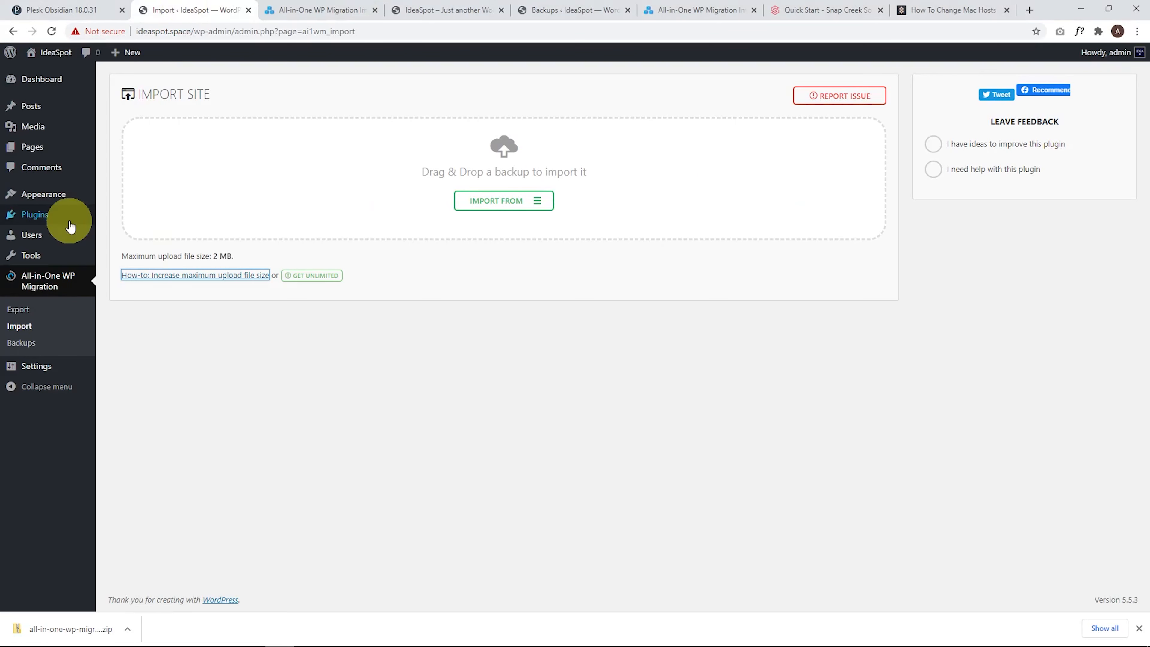
- Upload all-in-one-wp-migration-file-extension.zip from Downloads as a new plugin, then install and activate it
mouse_move(63, 222)
click(130, 236)
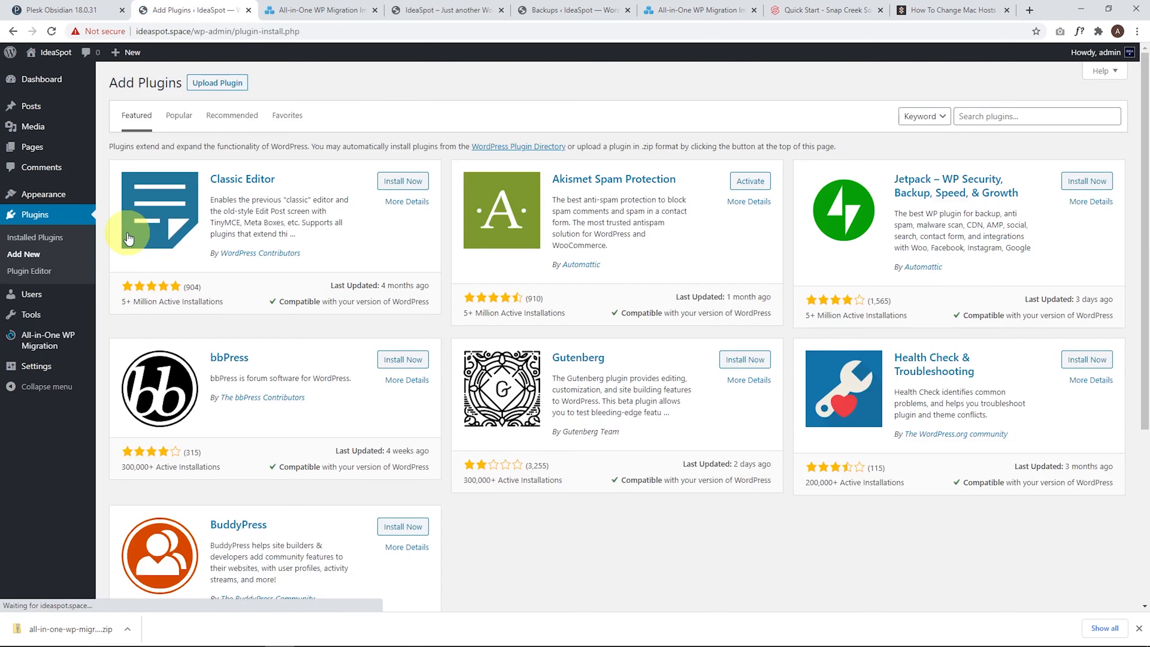
click(206, 81)
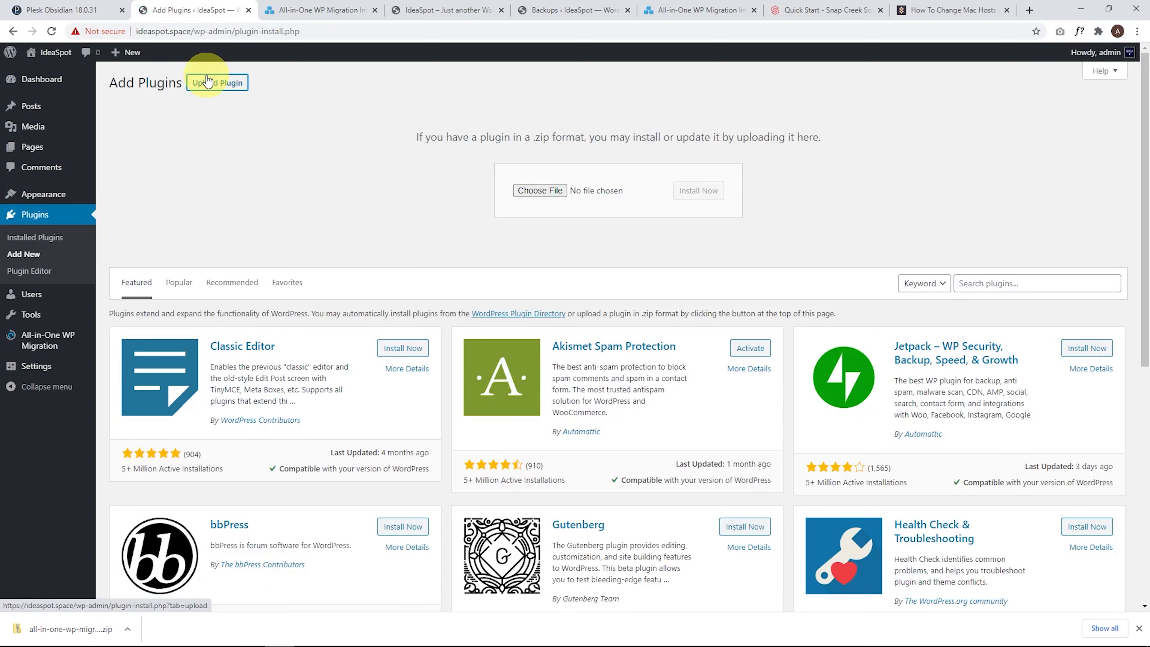
click(541, 191)
click(82, 151)
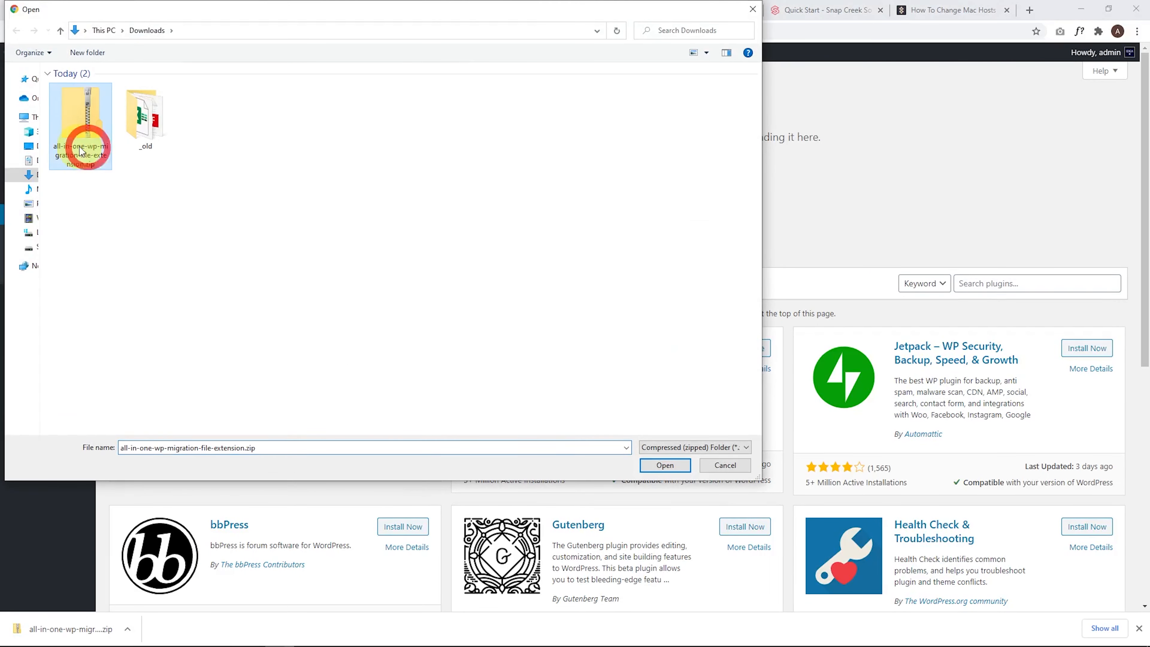
click(665, 465)
click(704, 193)
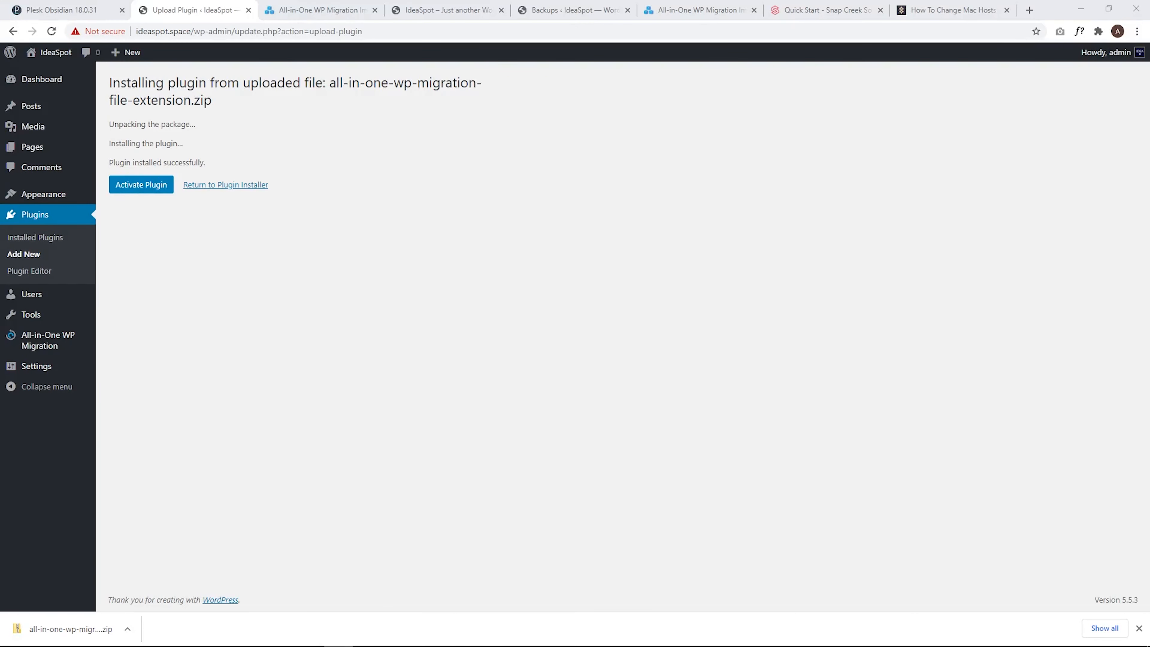
click(129, 194)
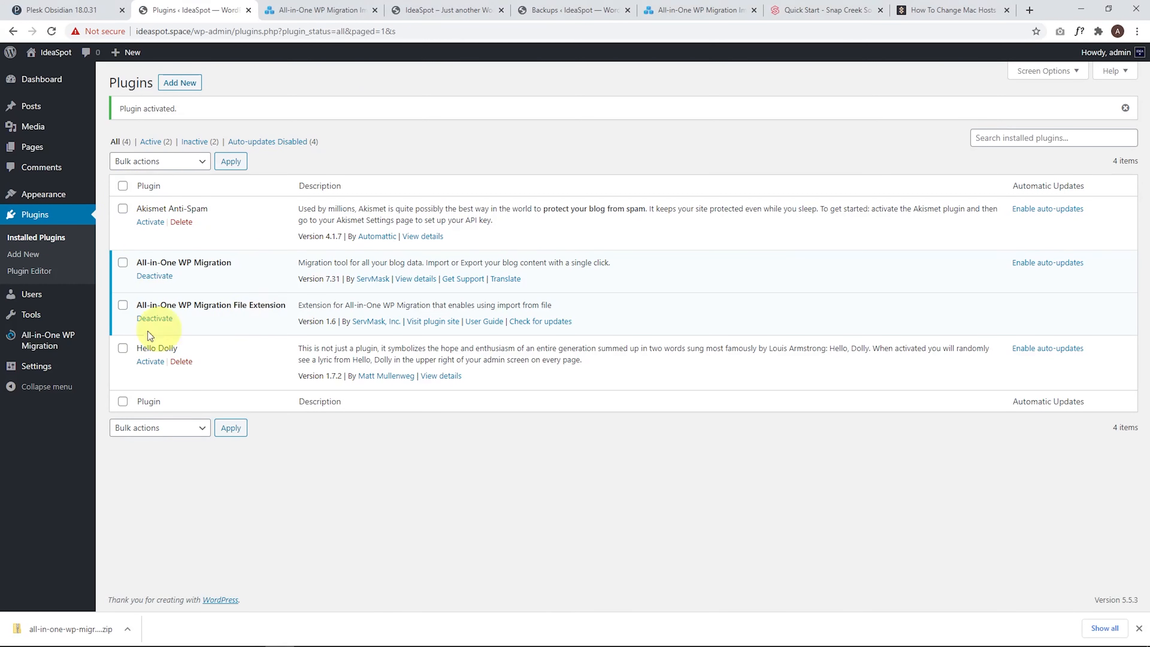
mouse_move(50, 340)
click(122, 355)
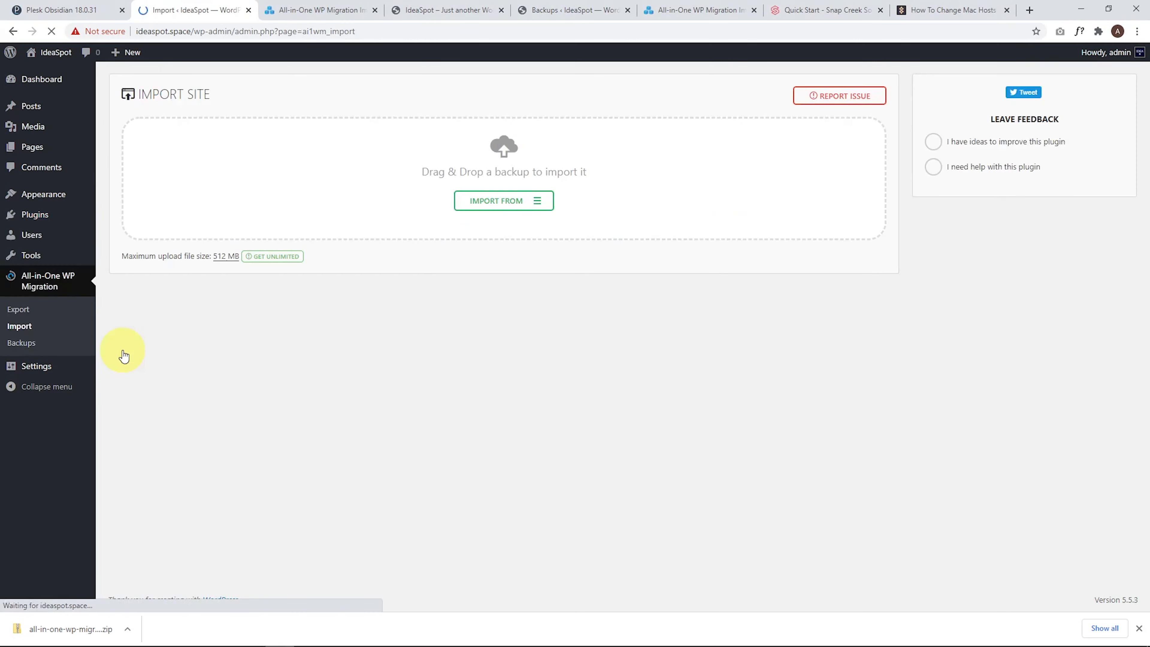
click(541, 203)
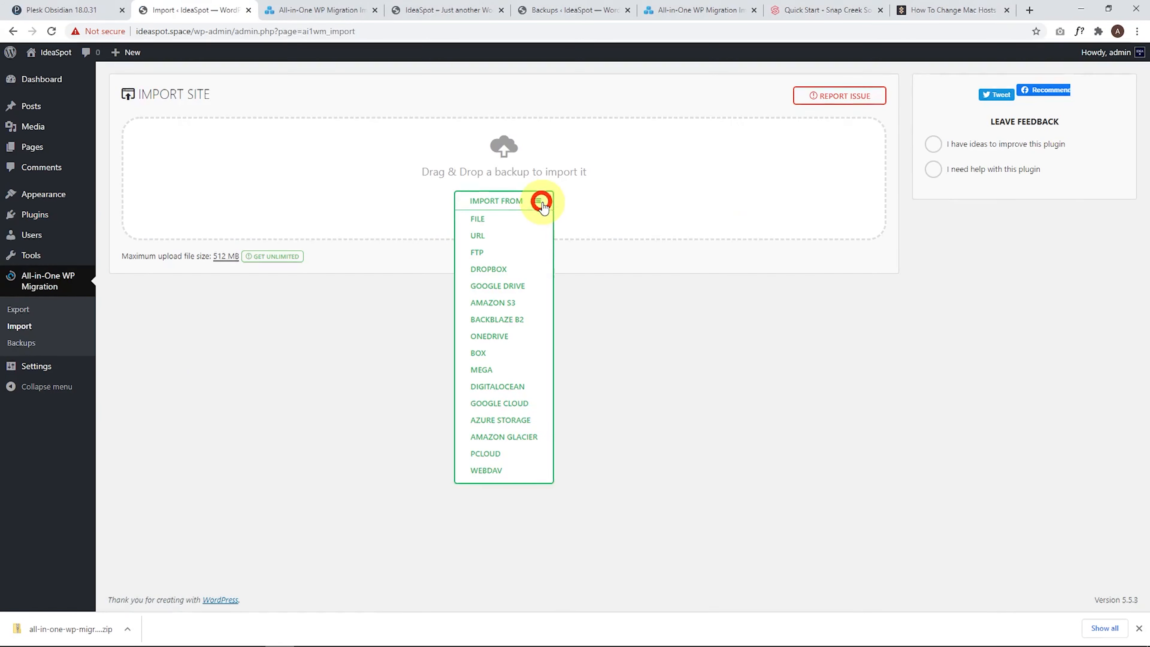
click(488, 220)
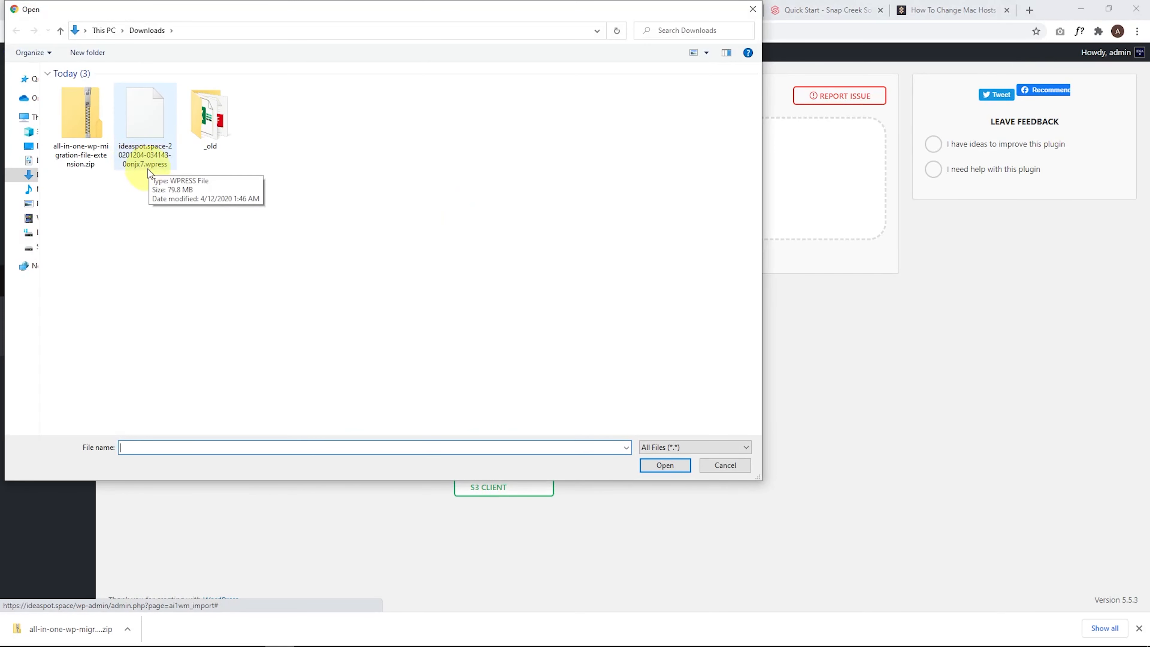
click(148, 161)
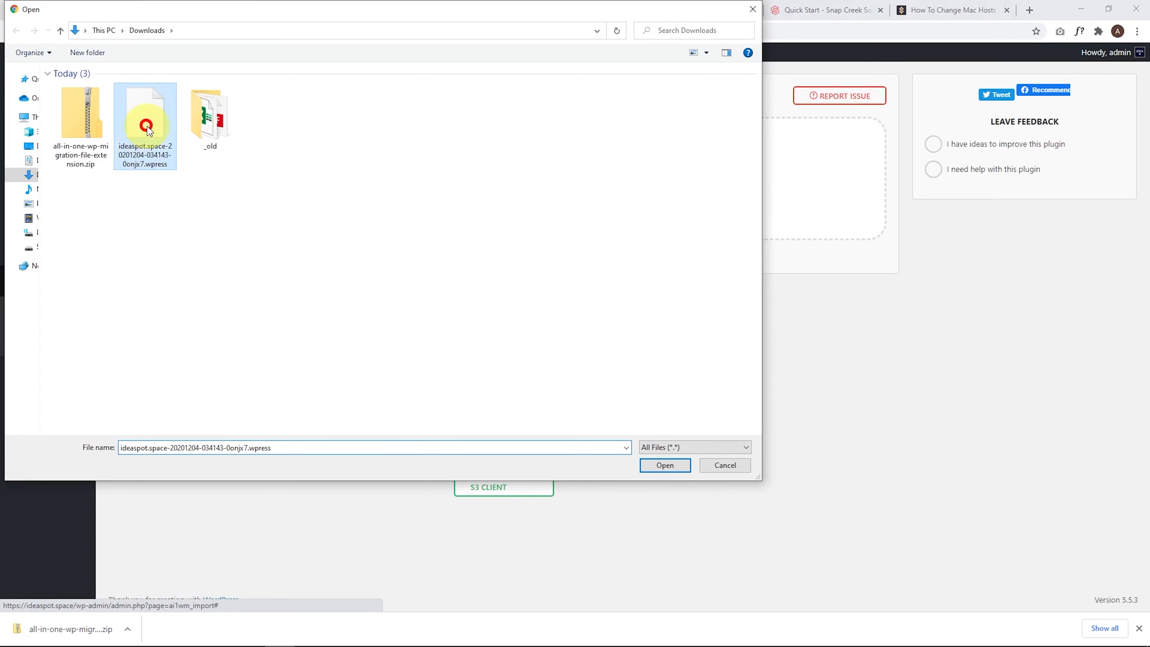
click(665, 471)
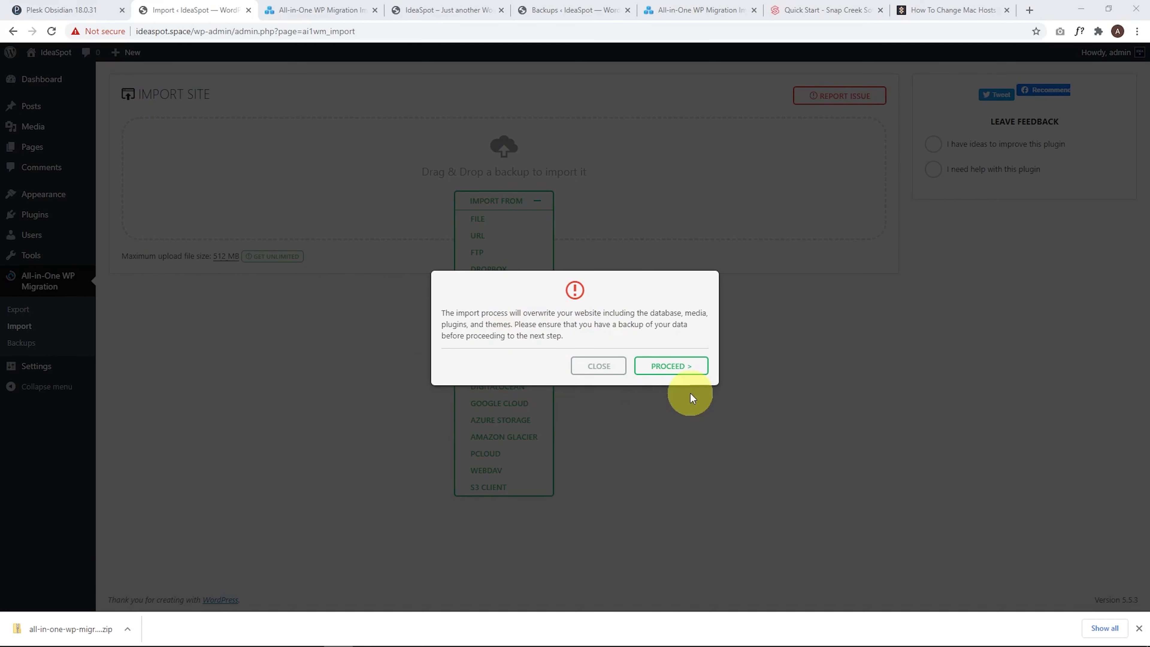
click(677, 367)
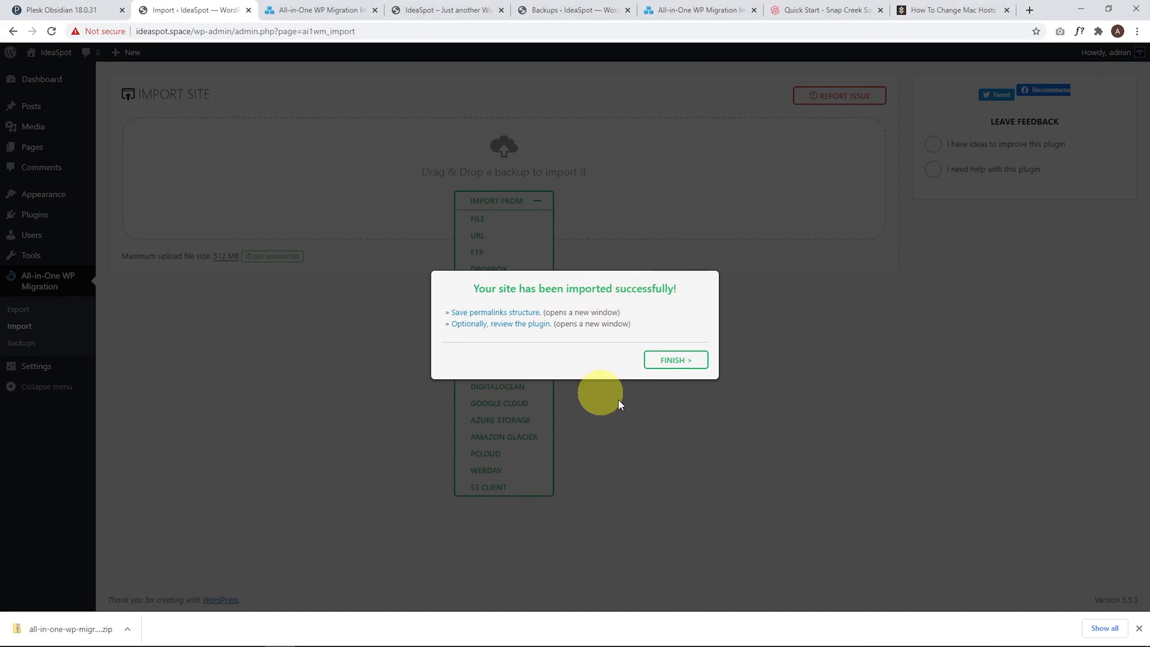
click(676, 361)
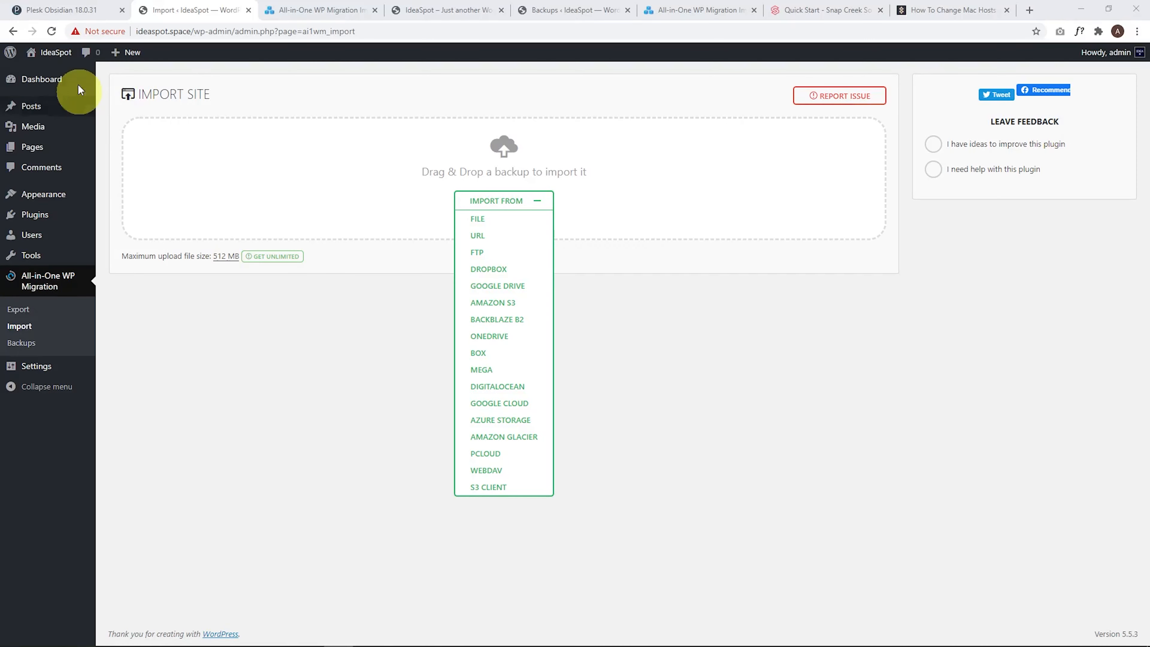
- Open the WordPress dashboard and log back in with the imported site's administrator e-mail and password
click(58, 84)
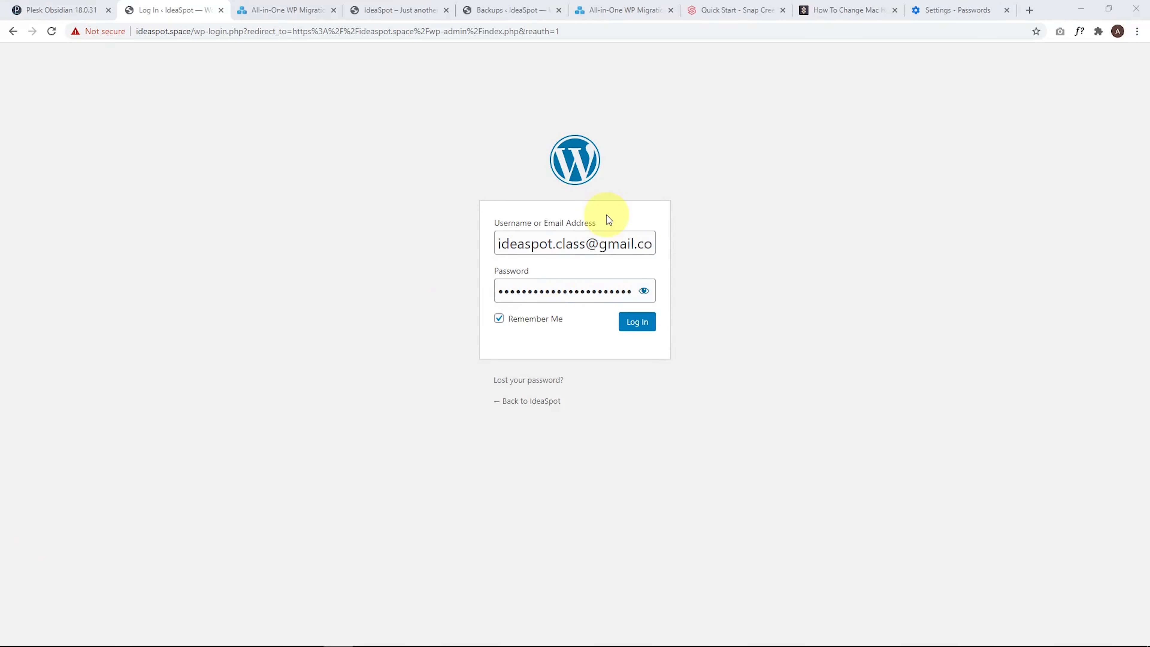
click(635, 322)
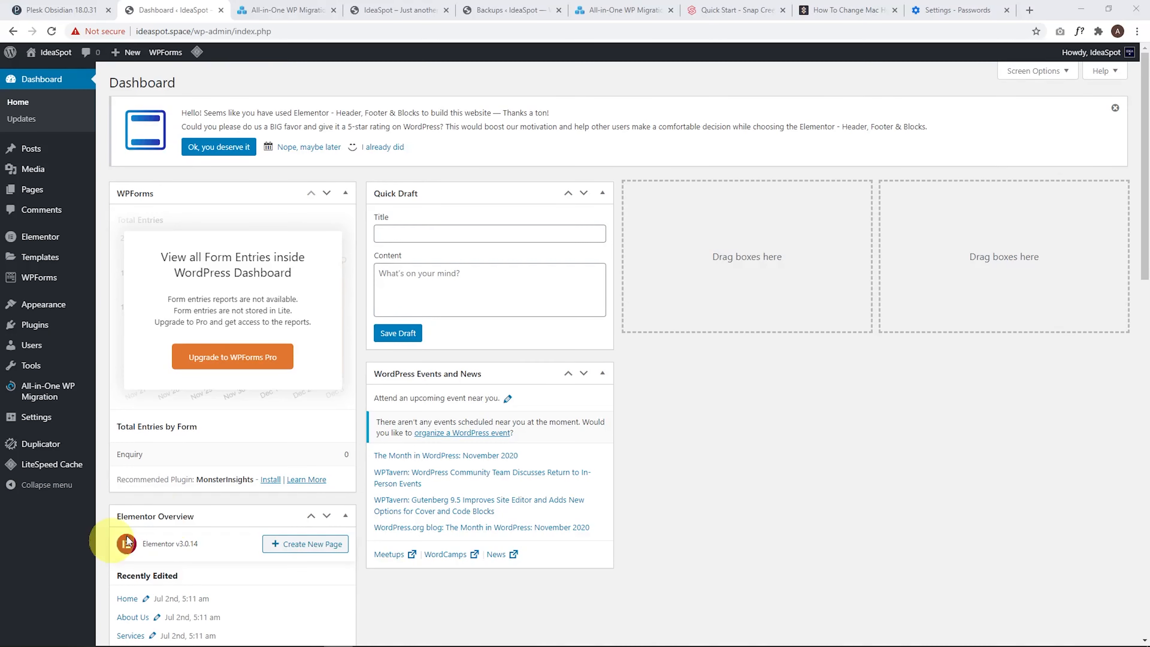
- Open the migrated site in a new tab and check its Home, Who We Are and Services pages
right_click(45, 74)
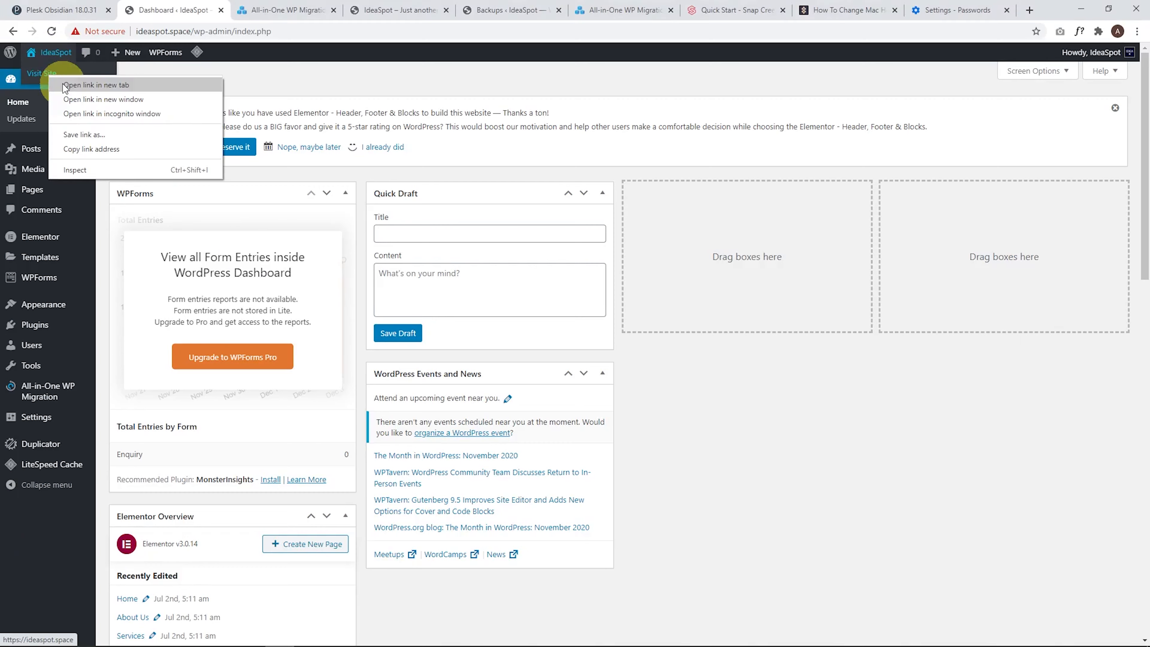
click(68, 85)
click(236, 6)
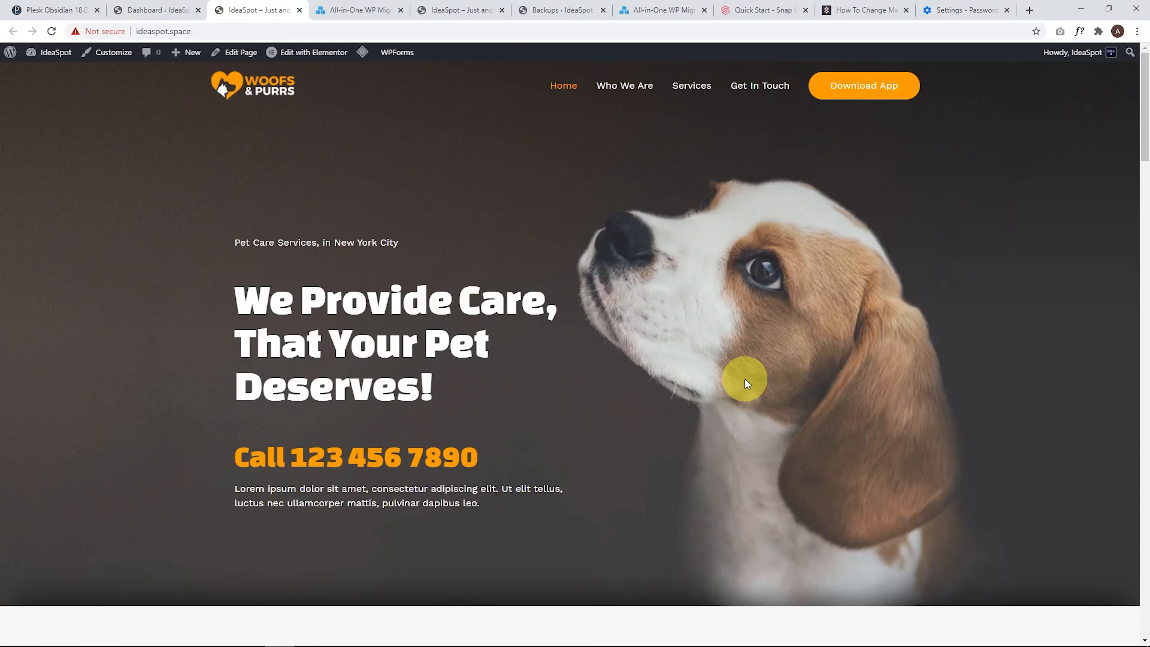
click(633, 93)
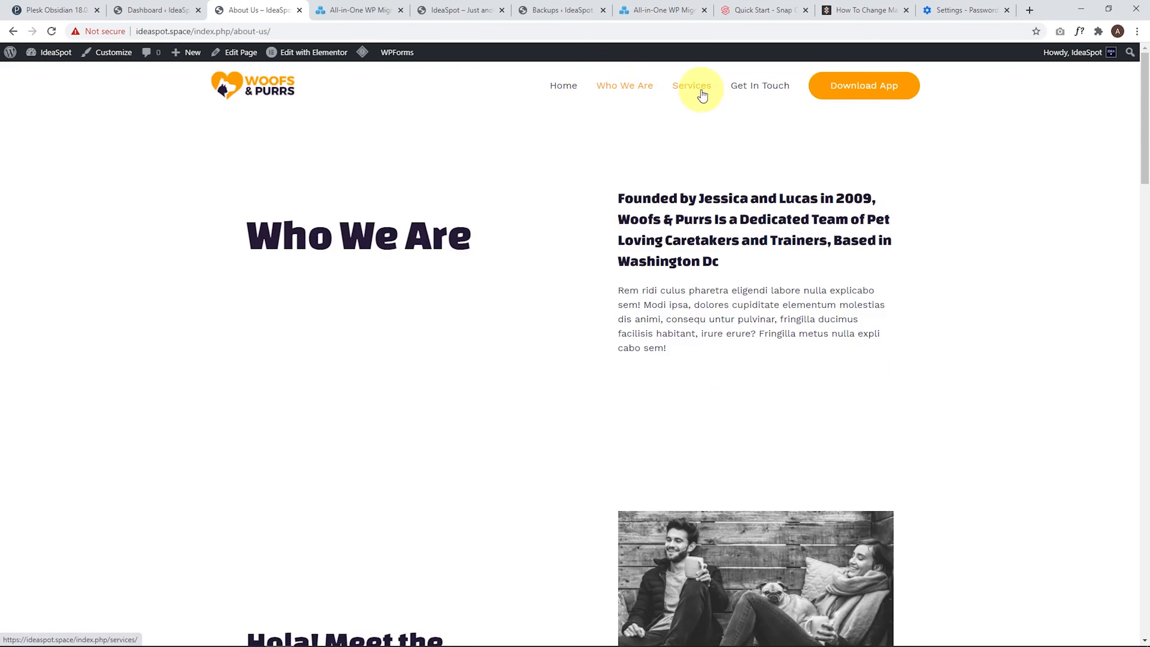
click(696, 93)
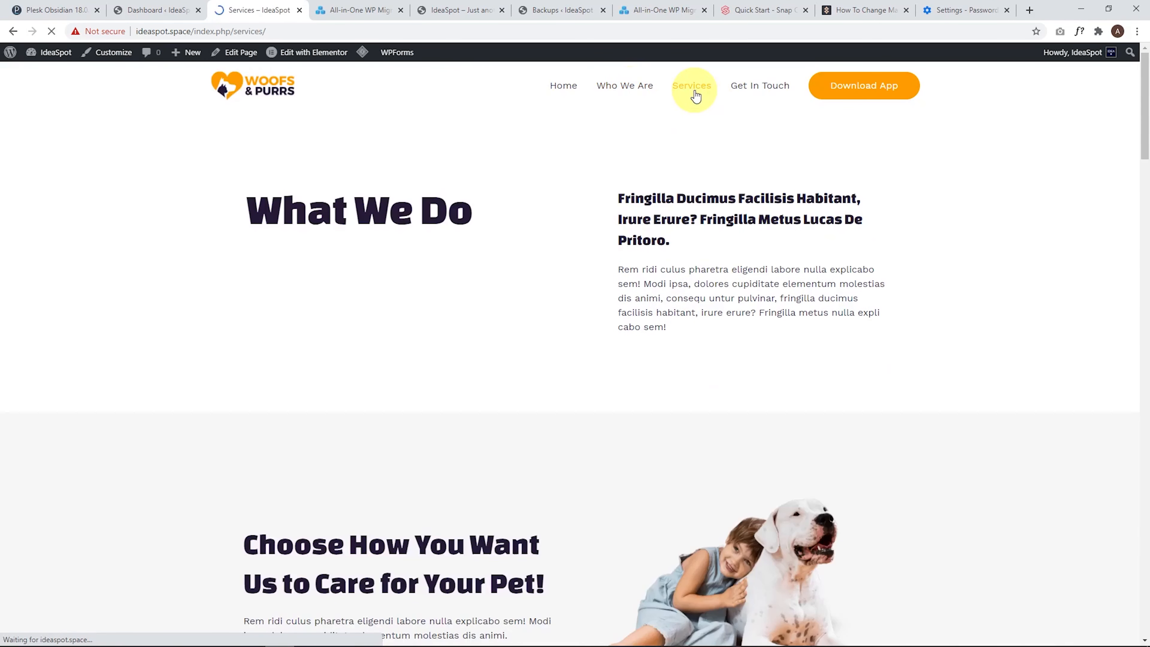
click(561, 87)
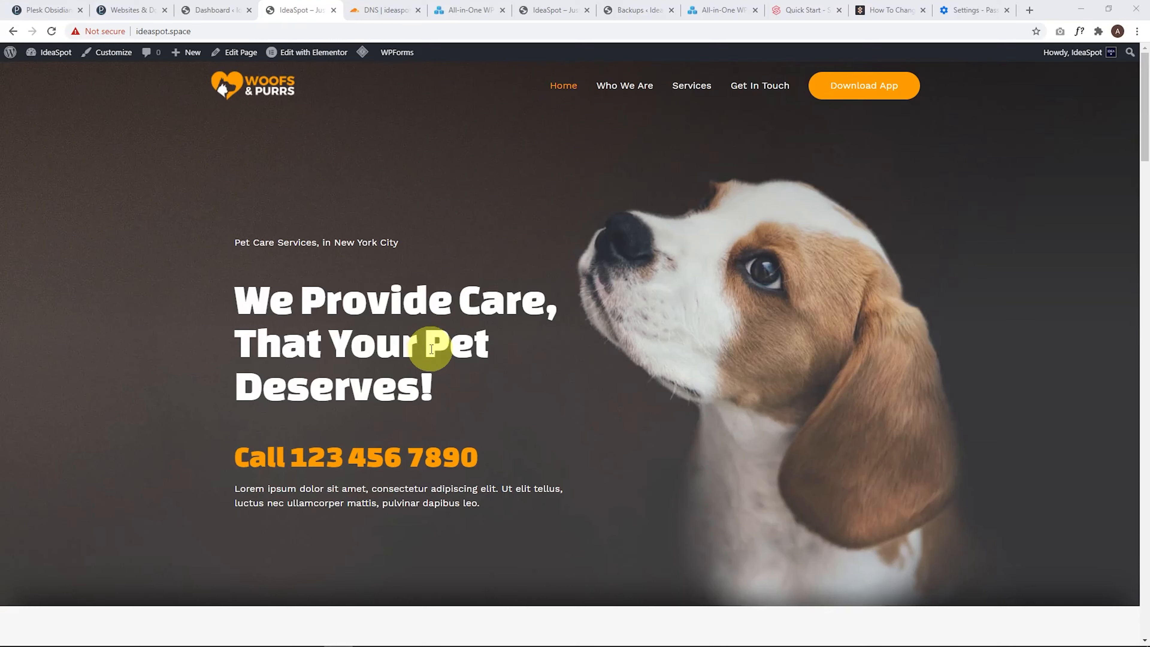
- Check the server's IP address in Plesk, then set the ftp A record in Cloudflare's ideaspot.space DNS to 207.246.92.192 and save it
click(390, 9)
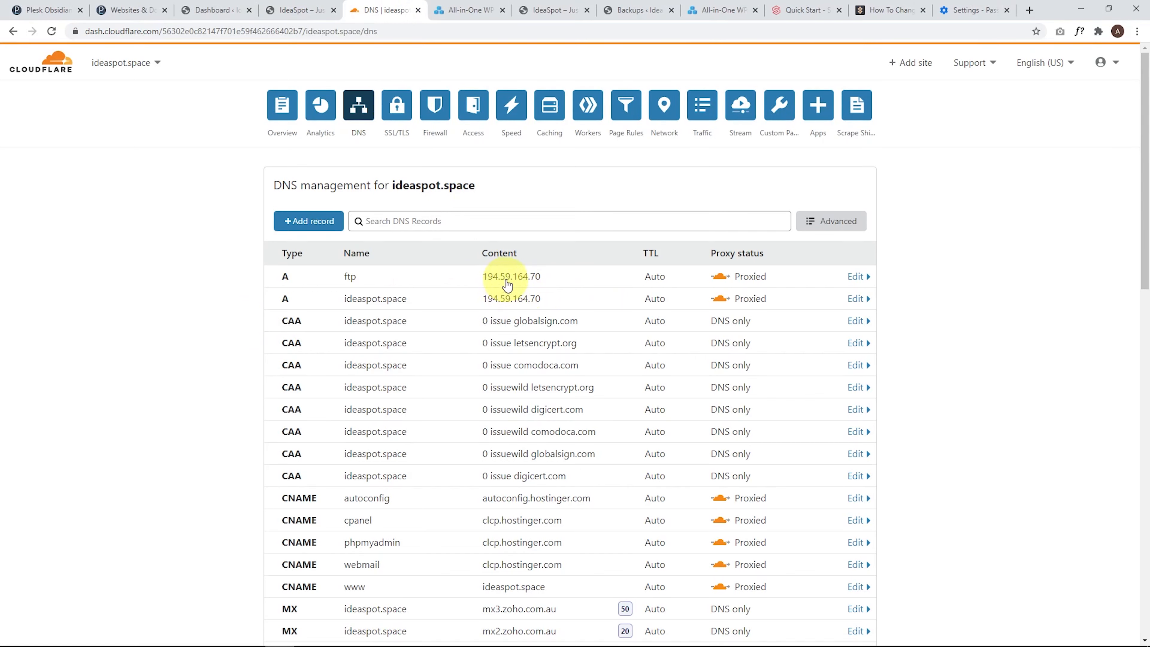
click(133, 7)
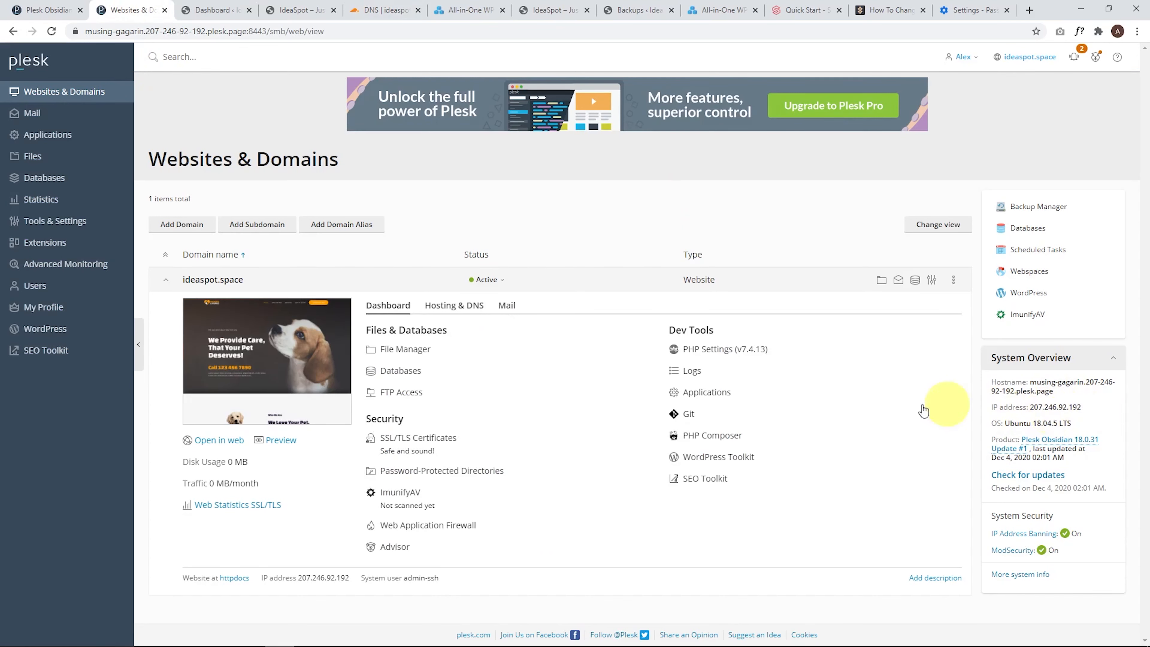
click(387, 10)
click(520, 280)
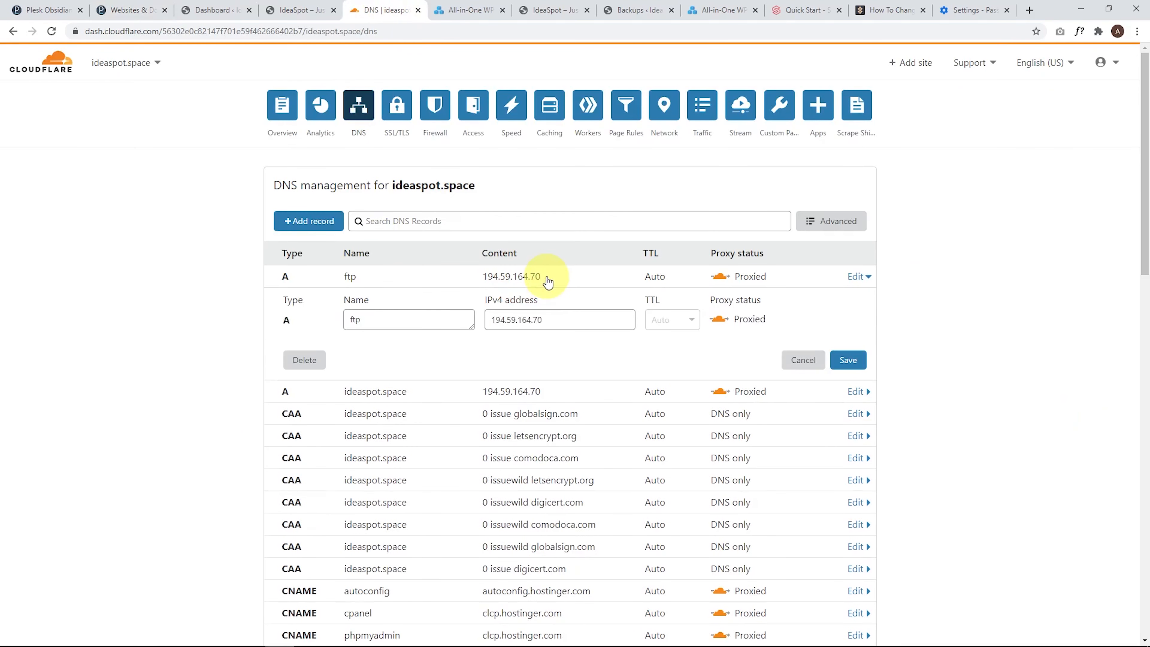
drag(560, 319, 442, 308)
text(207.246.92.192)
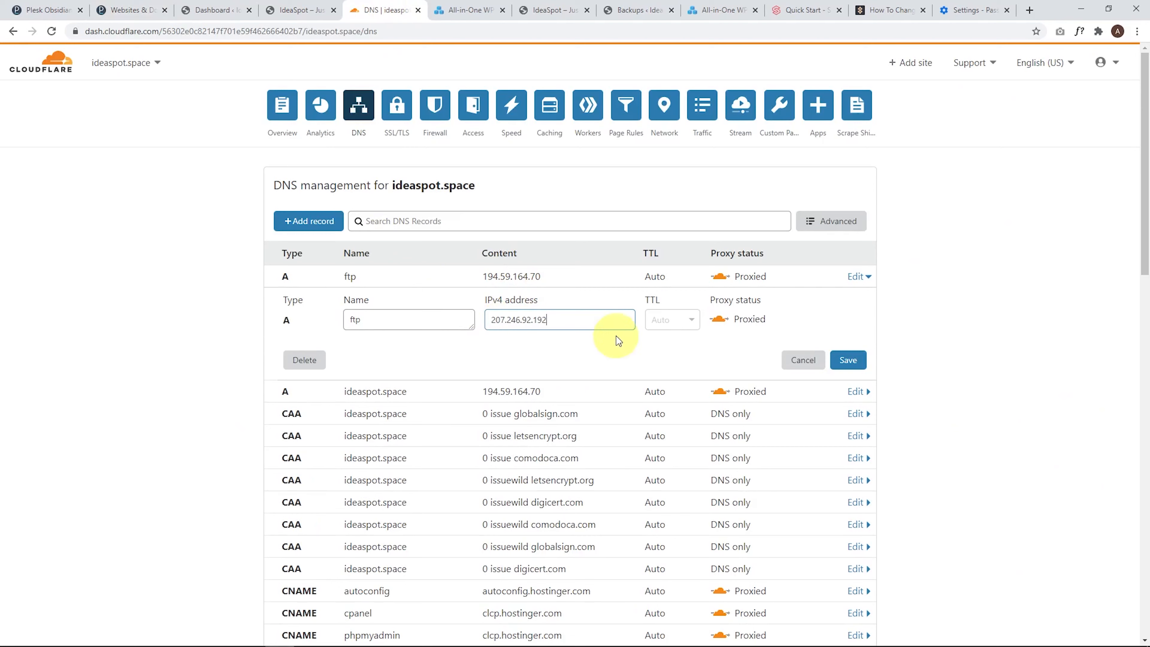
click(853, 359)
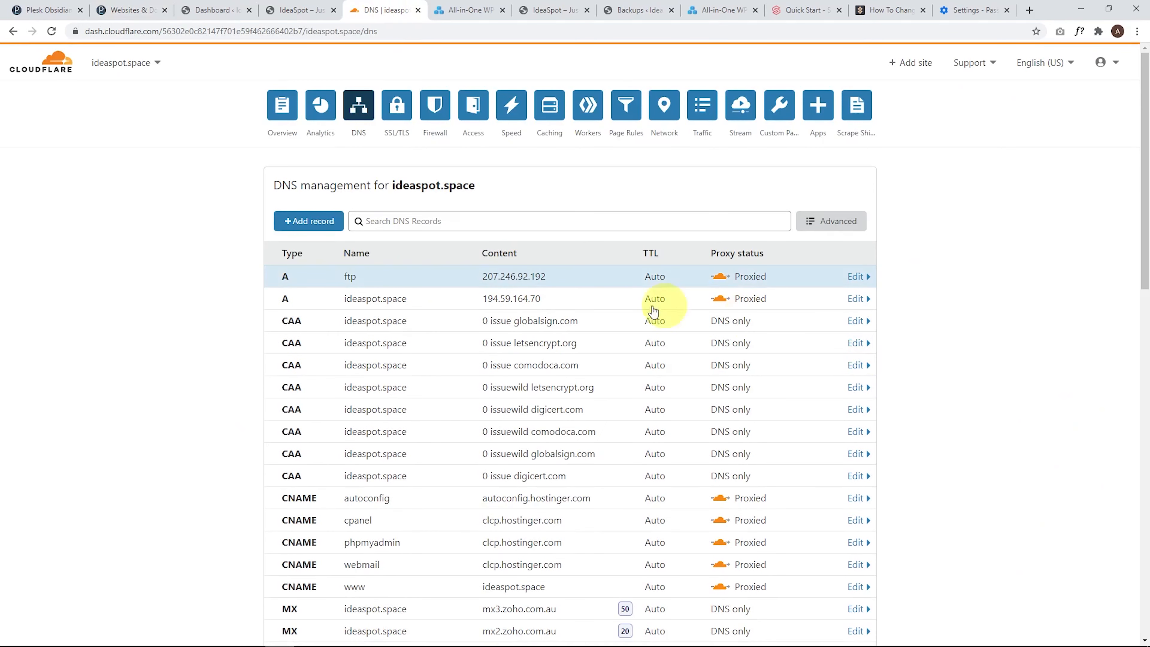
- Set the IPv4 address of the ideaspot.space A record to 207.246.92.192 and save the record
click(513, 297)
drag(547, 341, 442, 353)
text(207.246.92.192)
click(848, 382)
- Switch to the hosts file in Notepad and comment out the ideaspot.space line with #
key(alt+Tab)
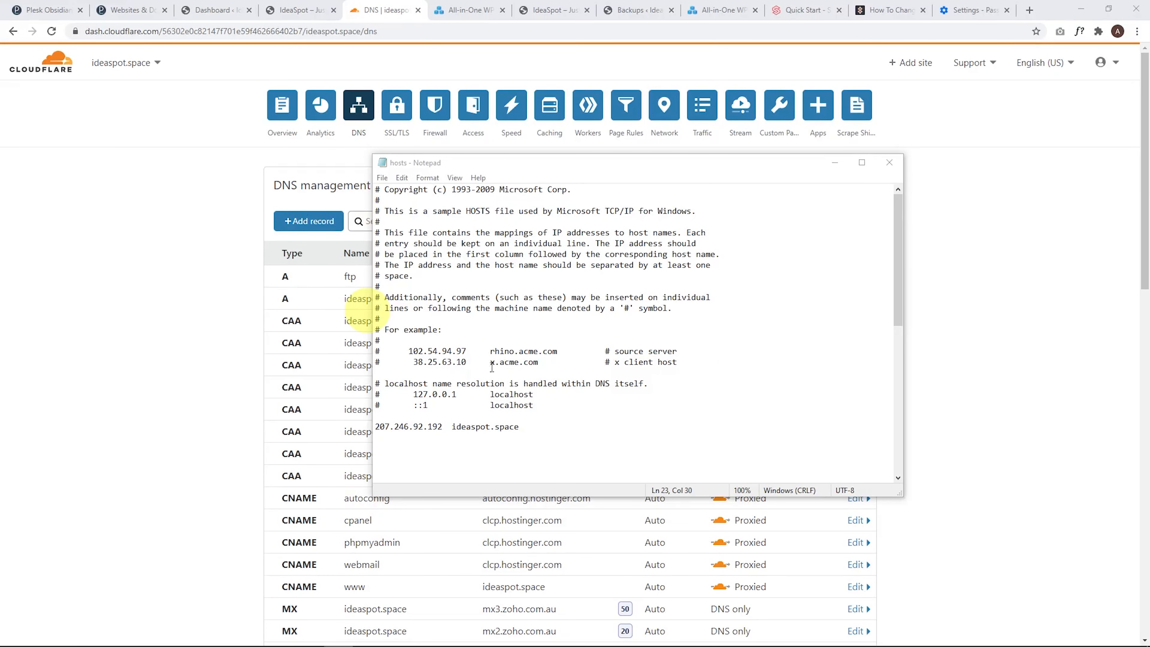
click(376, 428)
text(#)
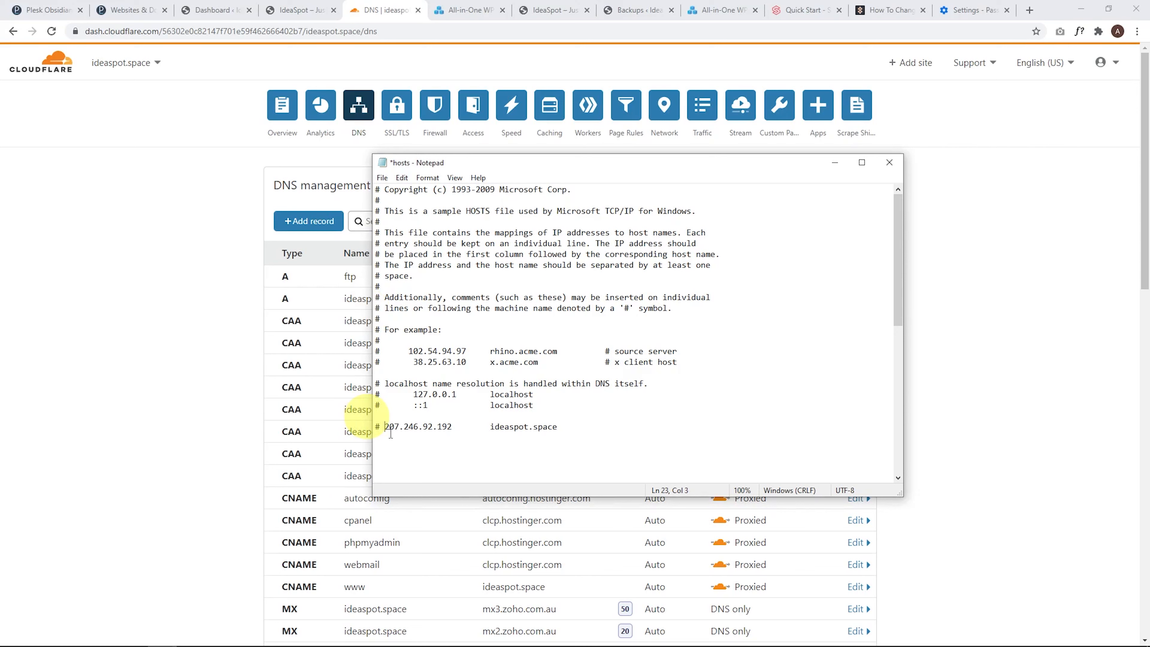
key(shift+Home)
key(BackSpace)
key(ctrl+z)
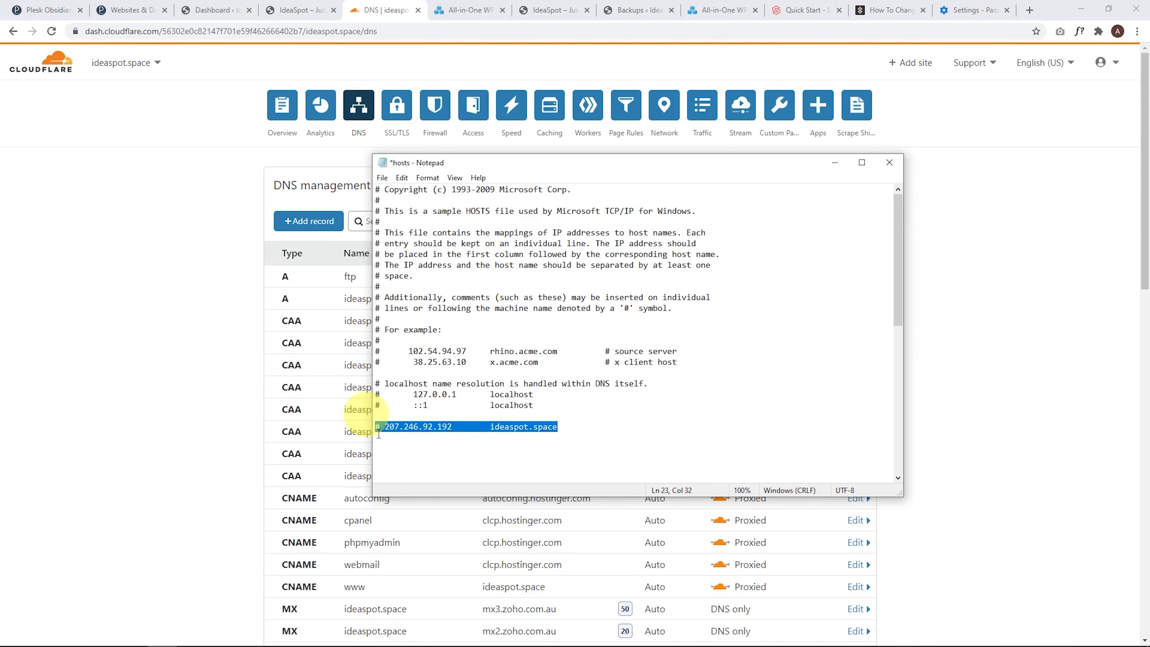
- Save the edited hosts file
click(382, 178)
click(396, 232)
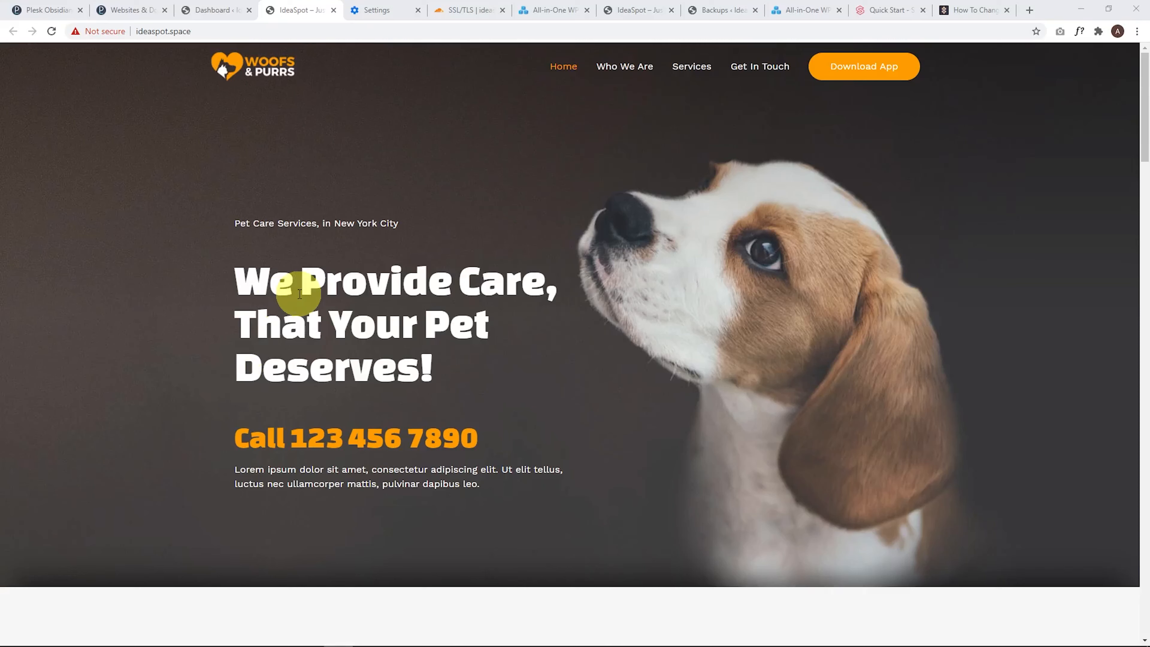
- Clear Chrome's browsing history, download history, cookies and cached files for all time, and open a new browser window
click(376, 10)
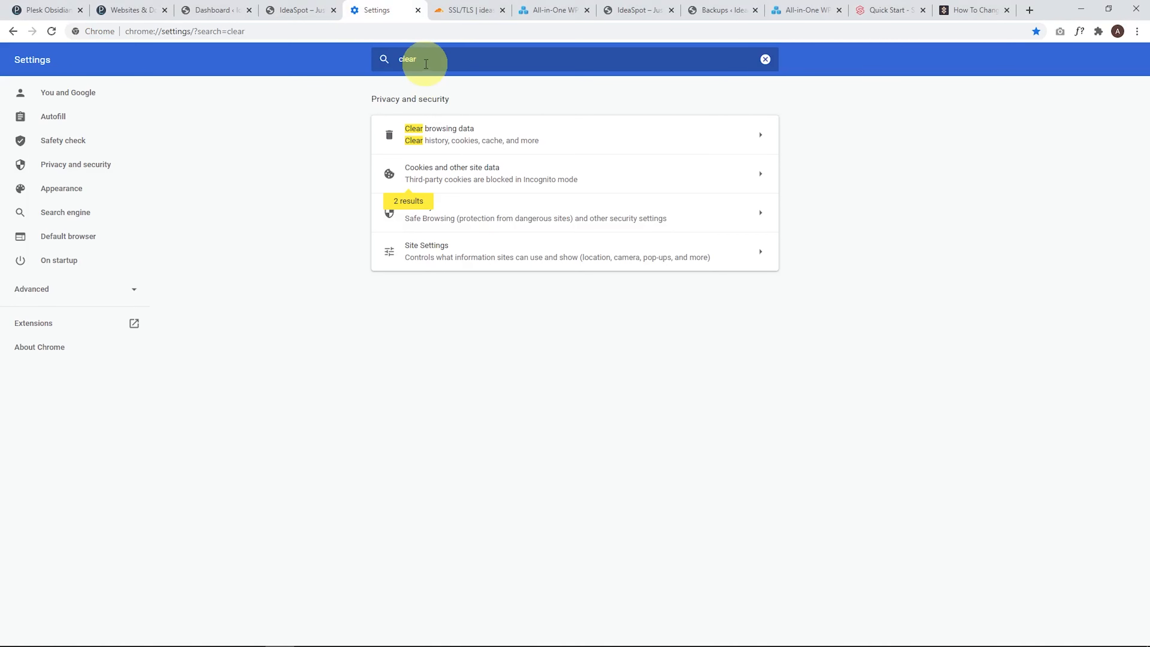
click(412, 135)
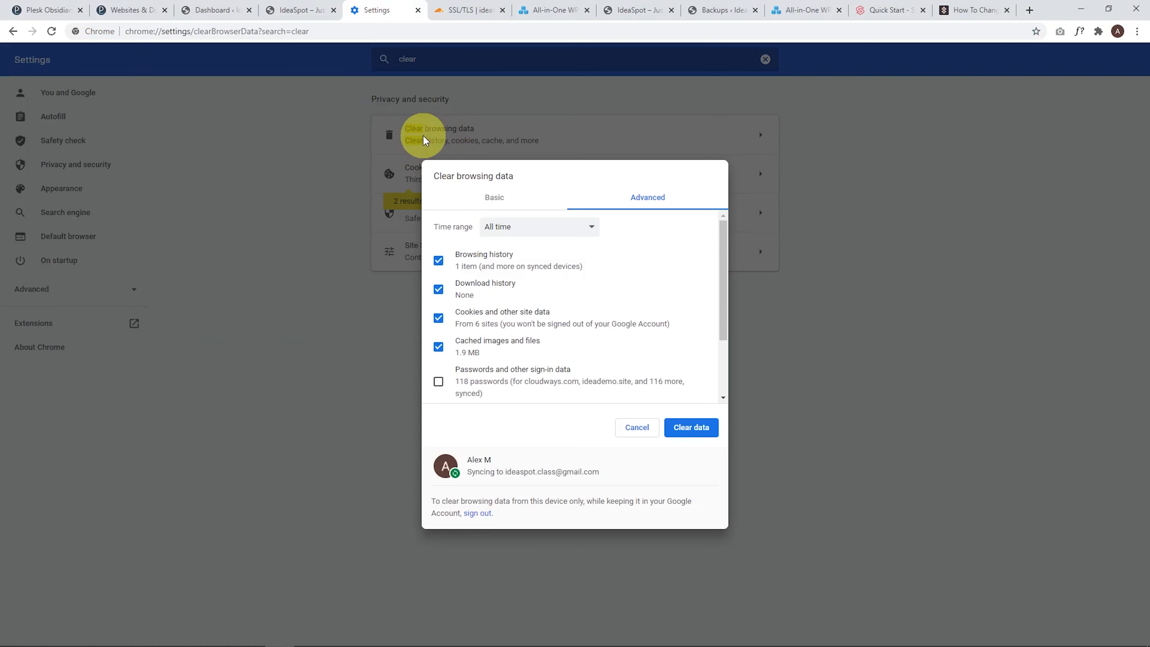
click(687, 427)
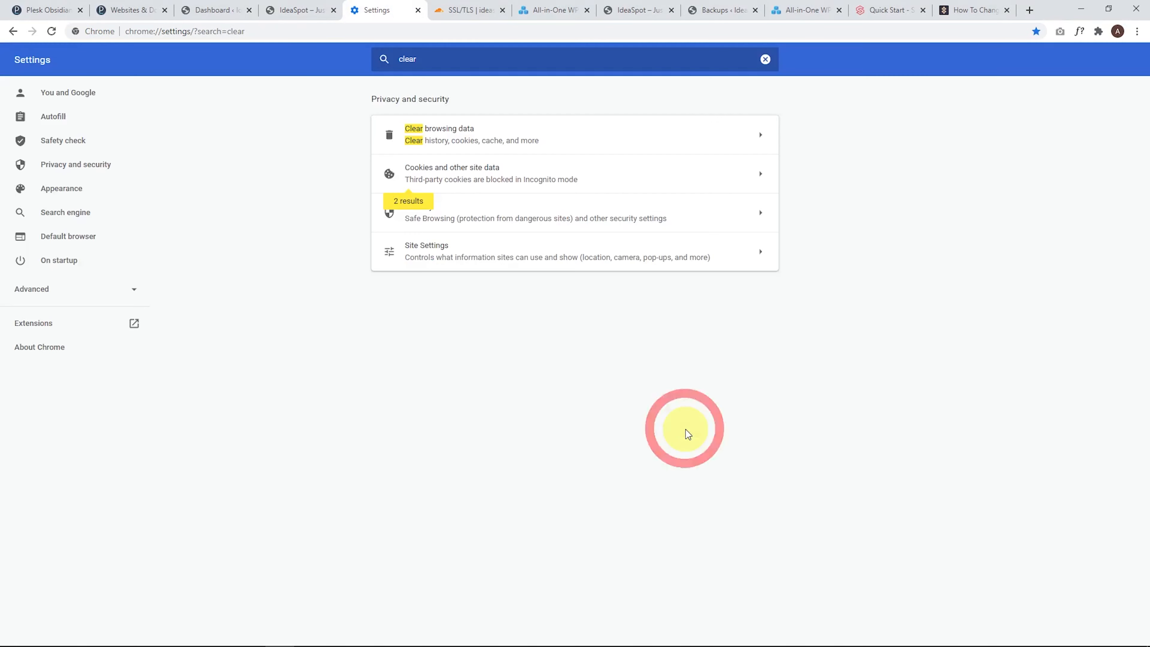
key(ctrl+n)
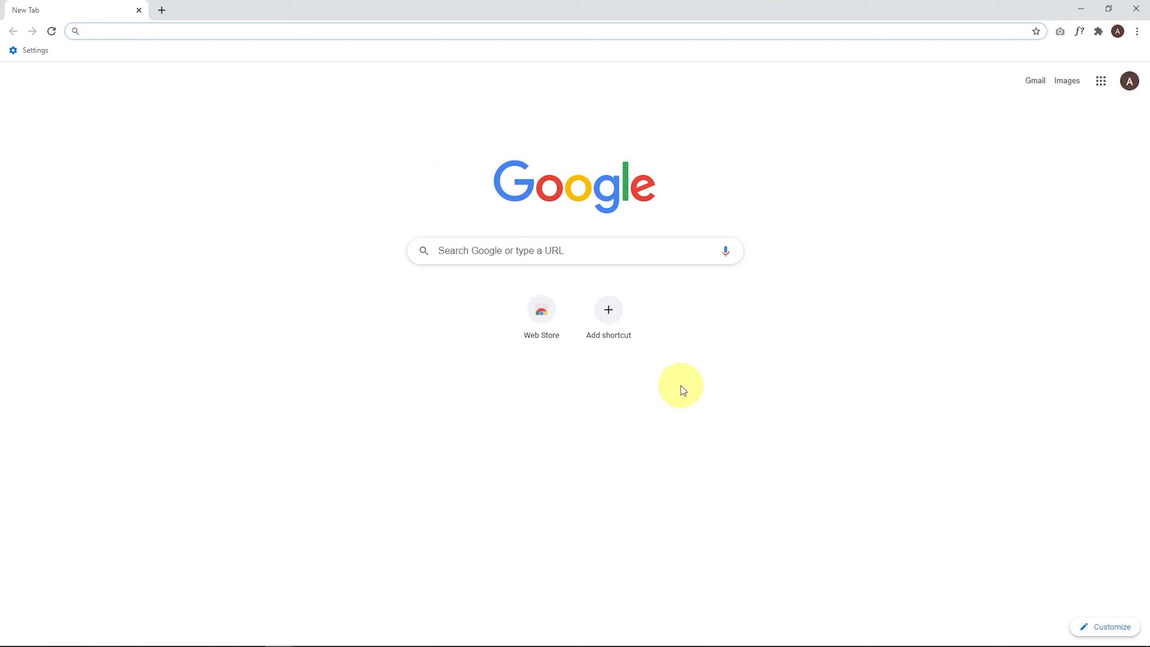
- Load ideaspot.space in the new browser window and view the site's home page
text(ideaspot)
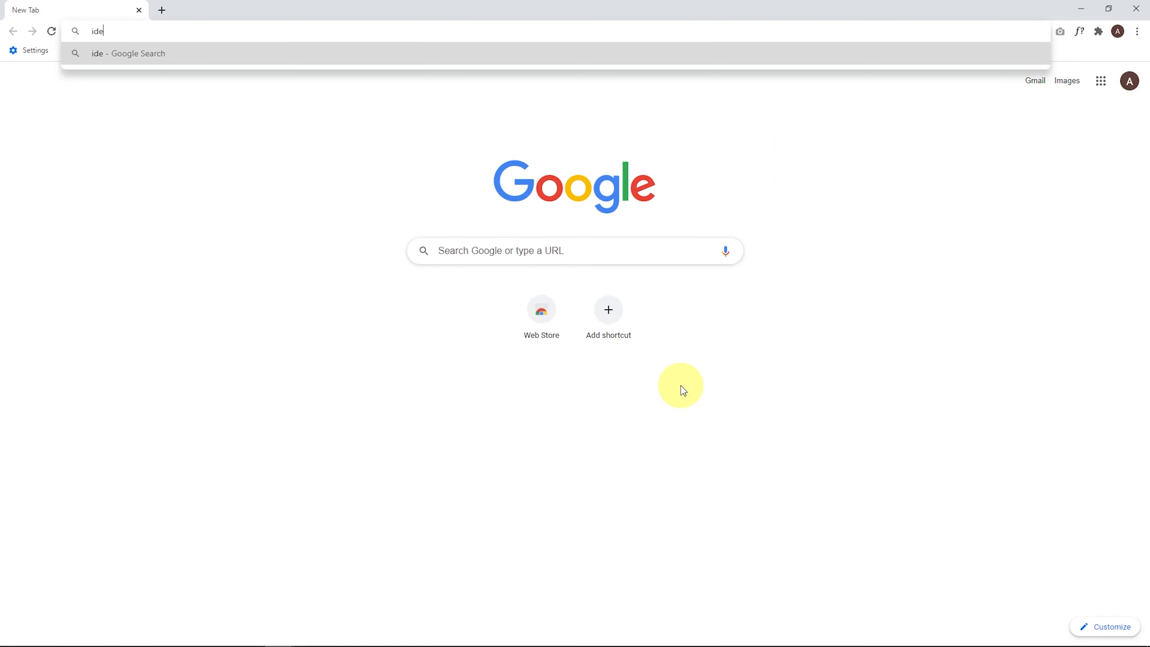
text(.space)
key(Return)
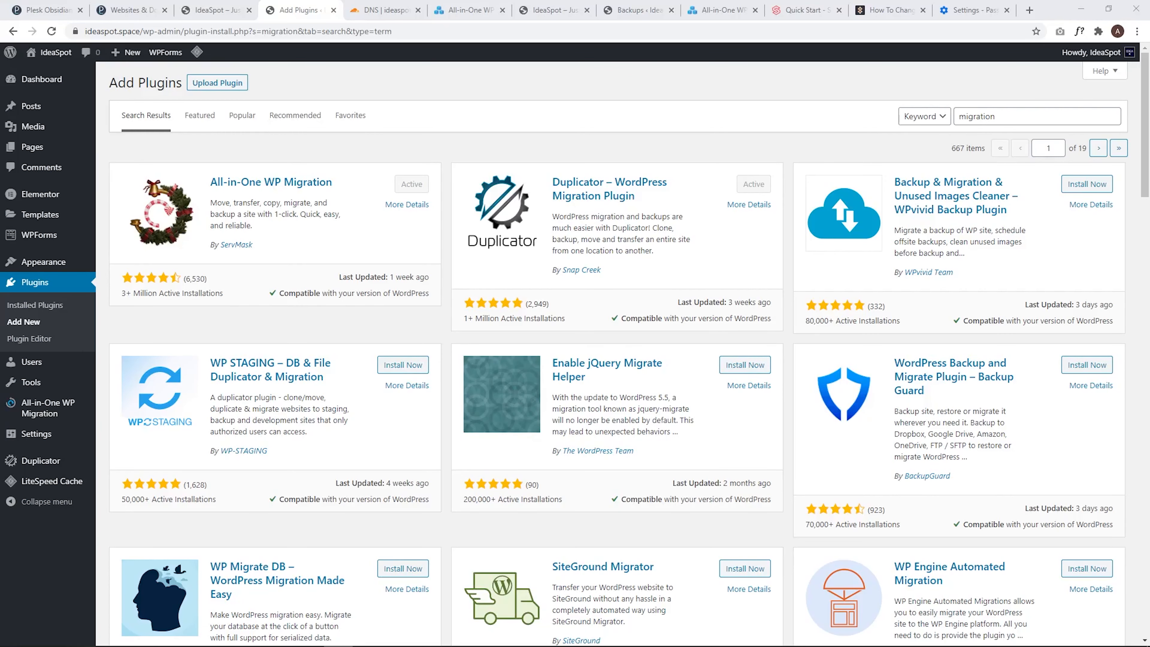
click(216, 10)
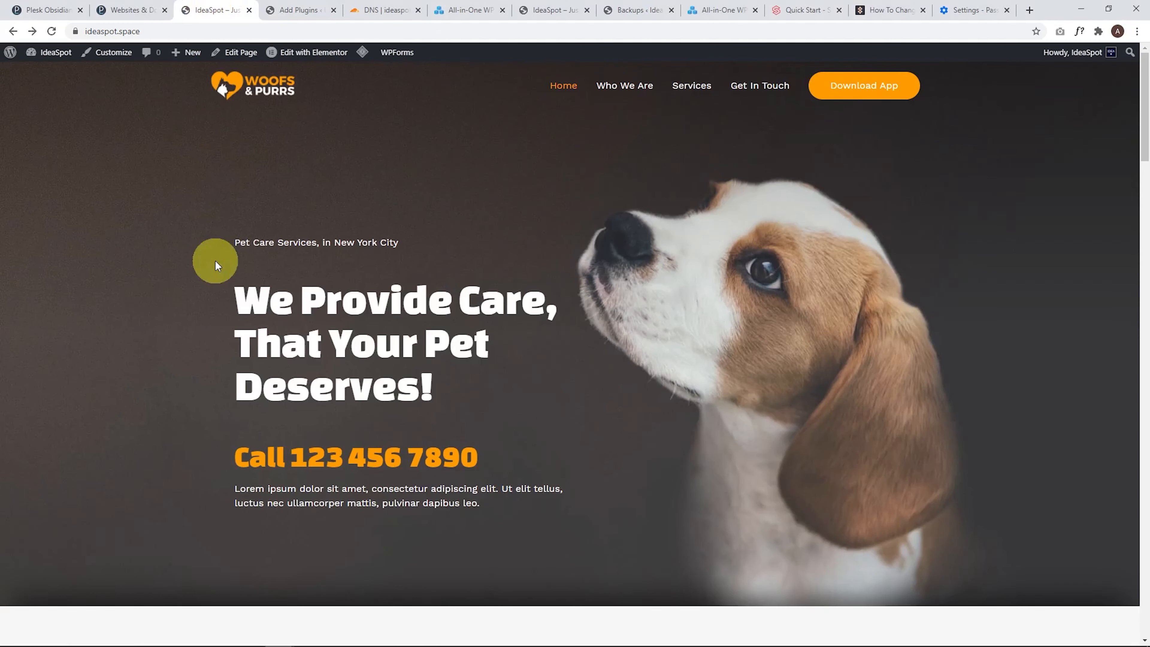
- Create a new Duplicator package named 20201202_ideaspot with the default archive settings and run the system scan
click(299, 10)
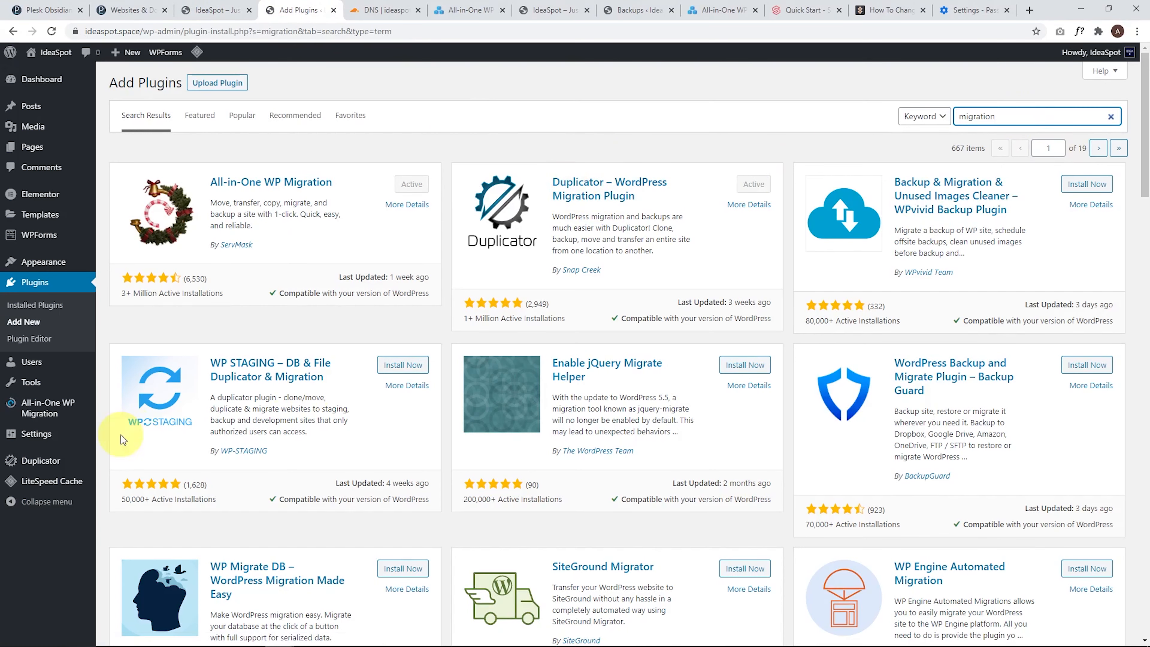
mouse_move(44, 469)
click(36, 467)
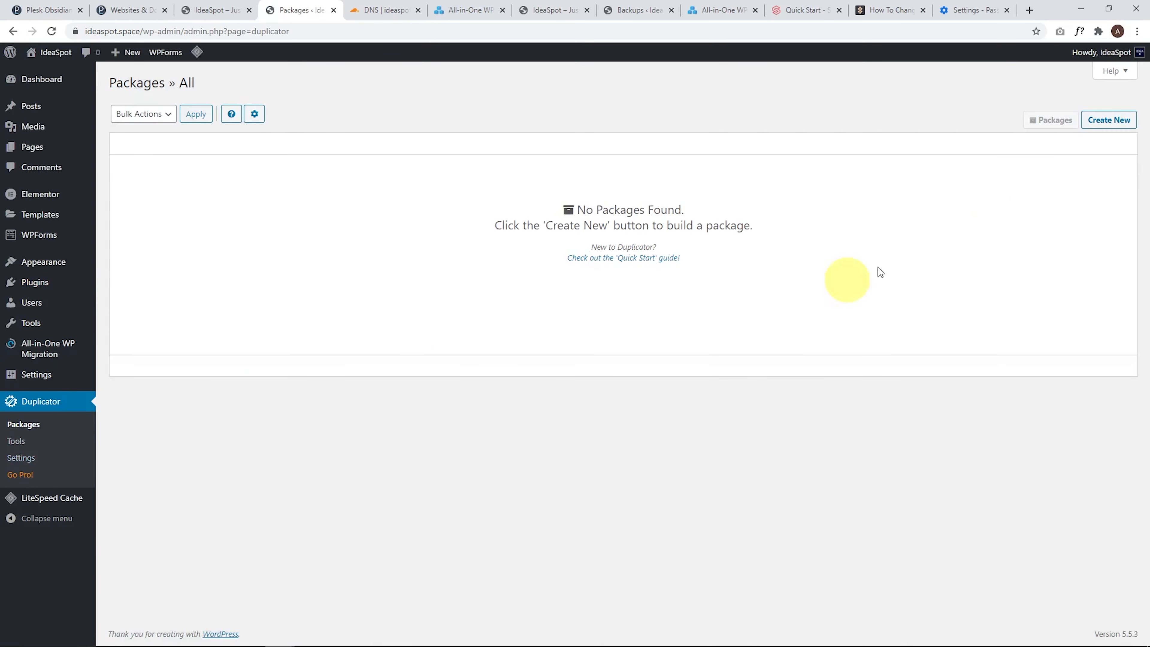
click(1105, 121)
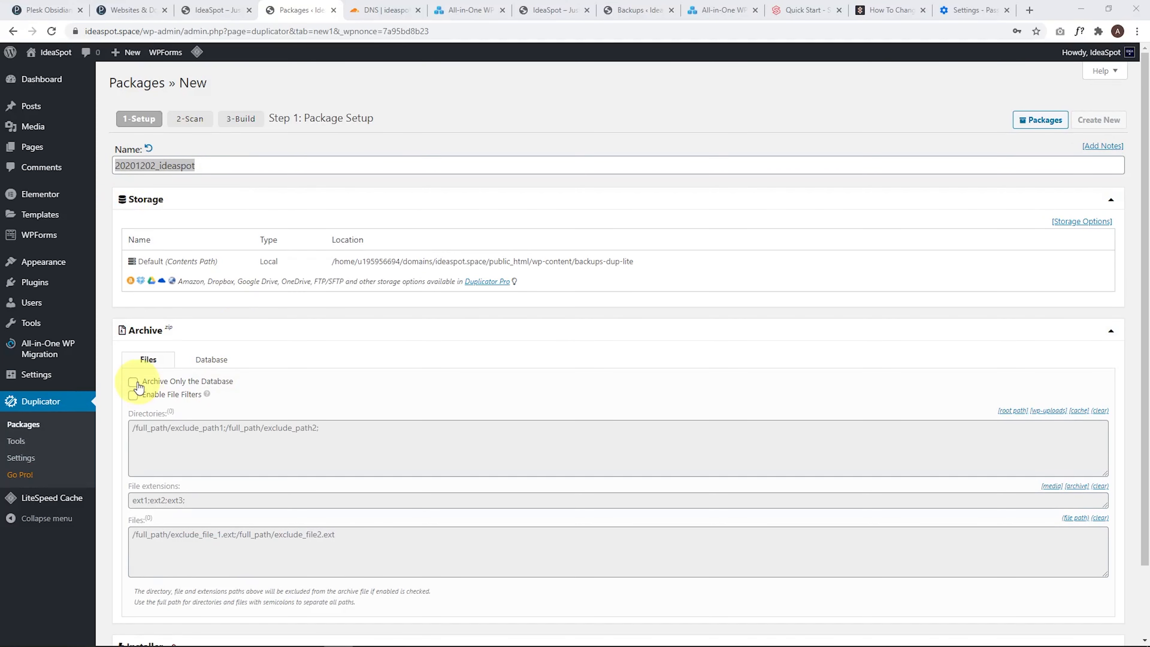
scroll(317, 398, down, 2)
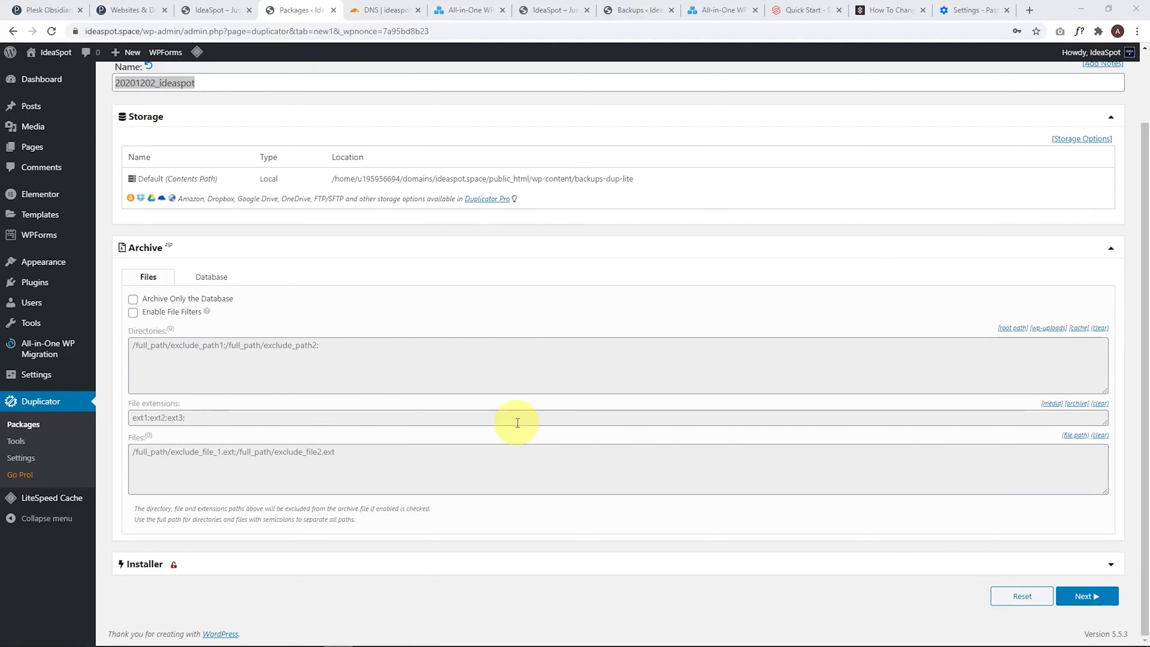
click(1080, 597)
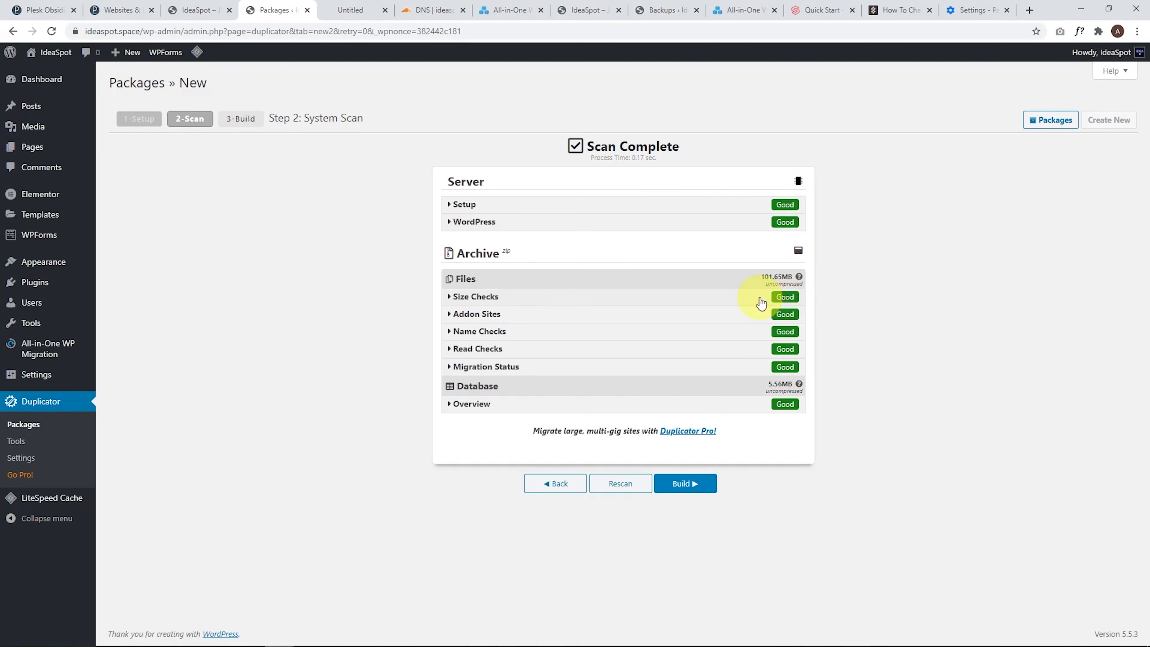
- Examine the scan's Size Checks, including the overview and timeout options in its extra details
click(572, 303)
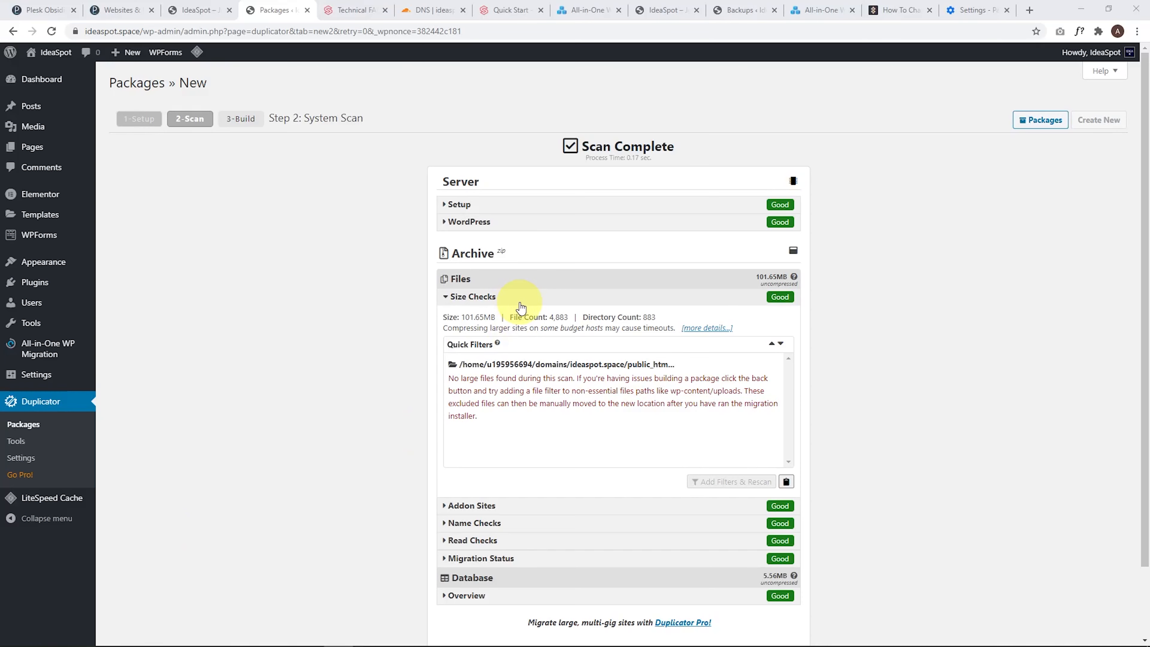
click(707, 329)
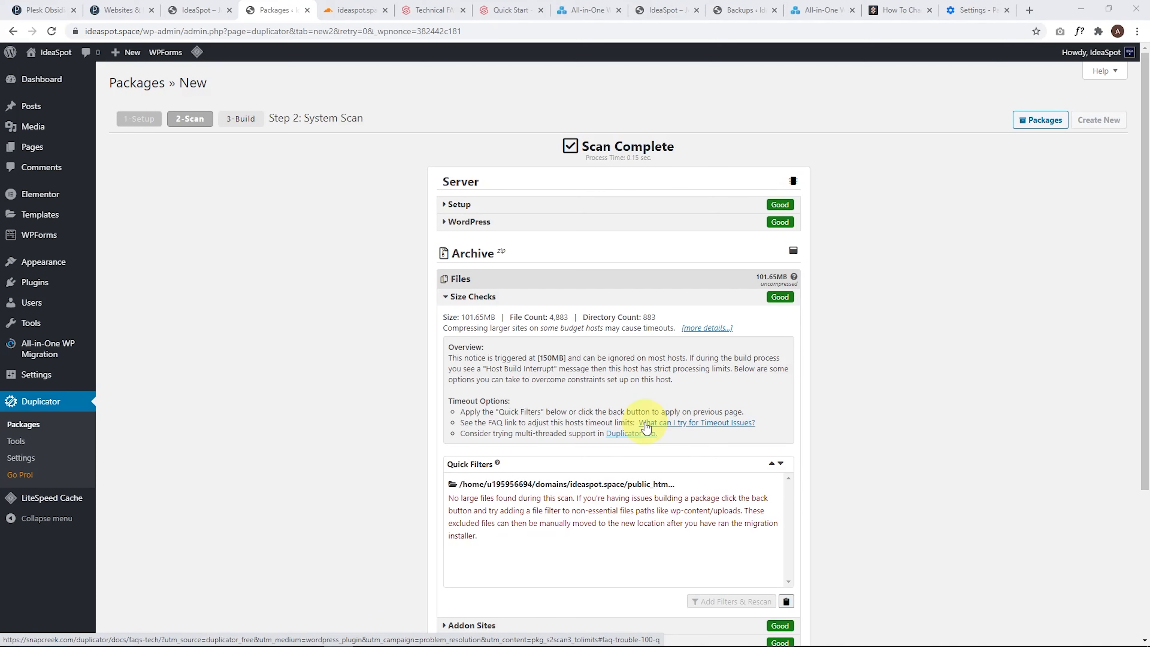
scroll(638, 376, down, 4)
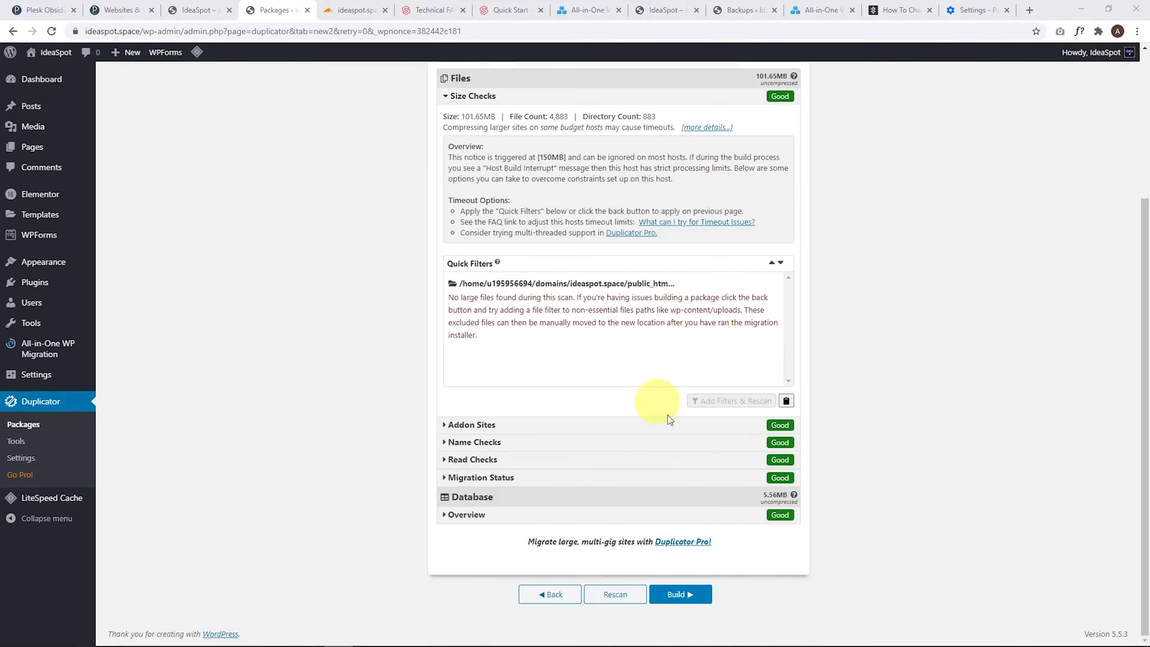
- Switch to the Cloudflare dashboard and pause Cloudflare on ideaspot.space, confirming the pause
click(344, 10)
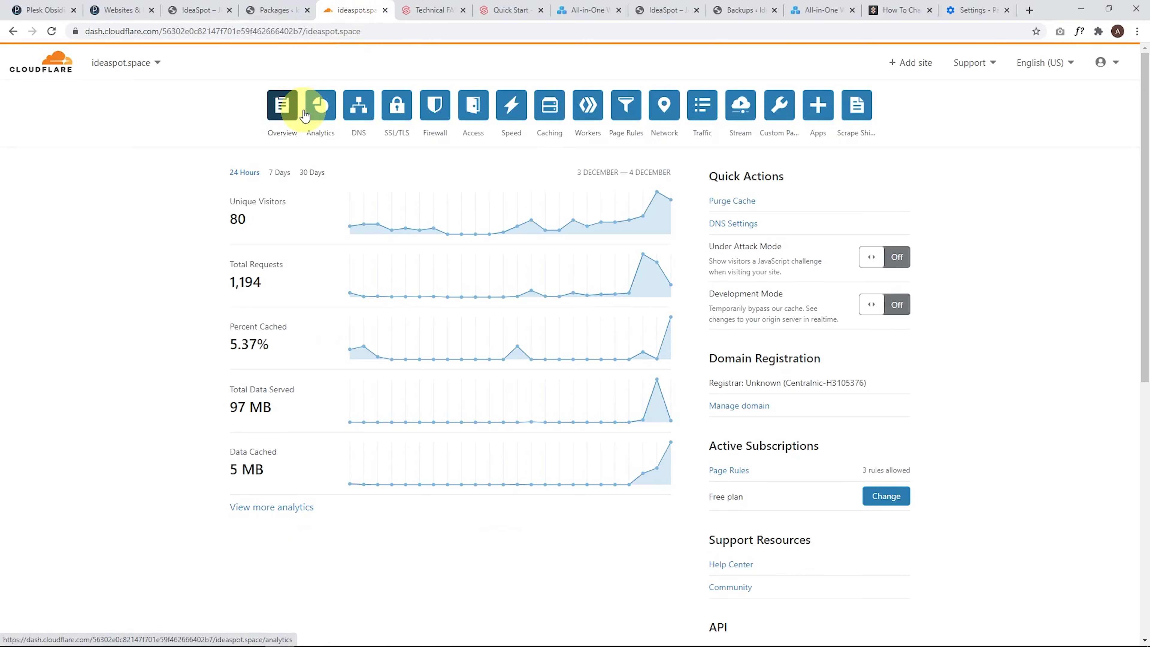
scroll(765, 288, down, 10)
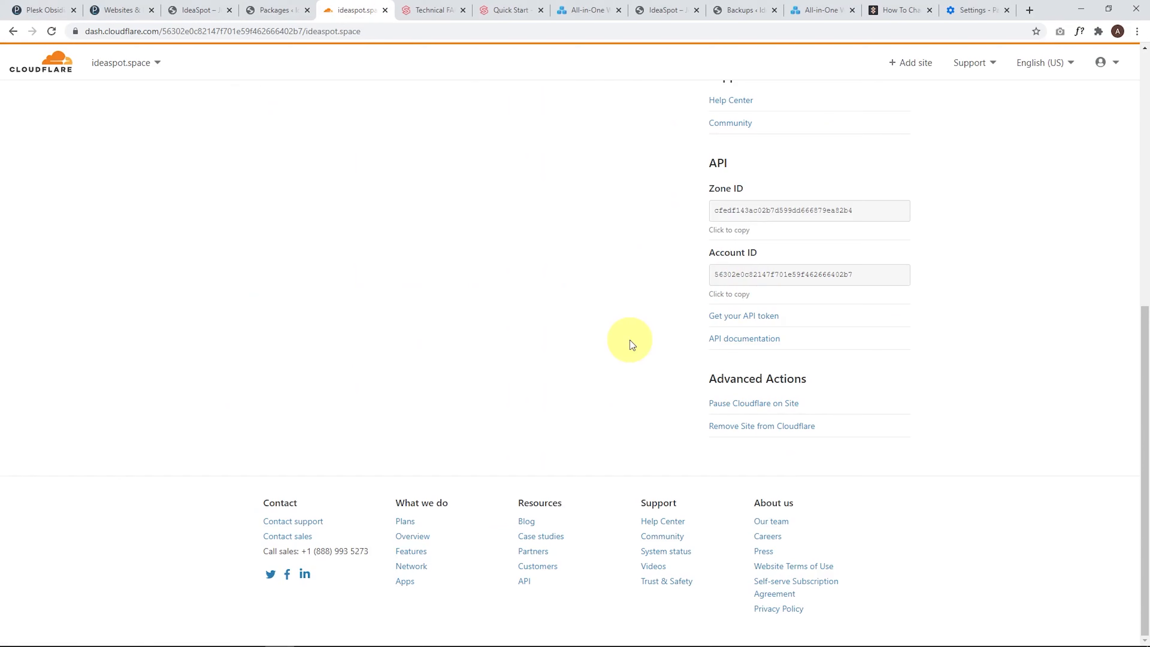
click(725, 407)
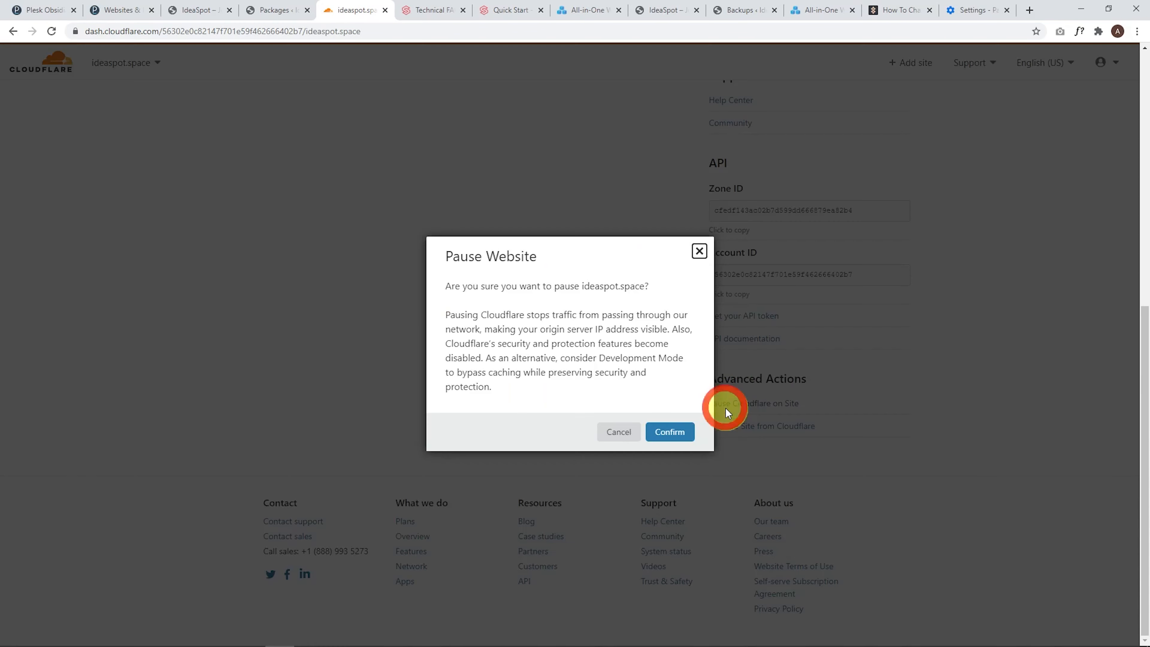
click(665, 430)
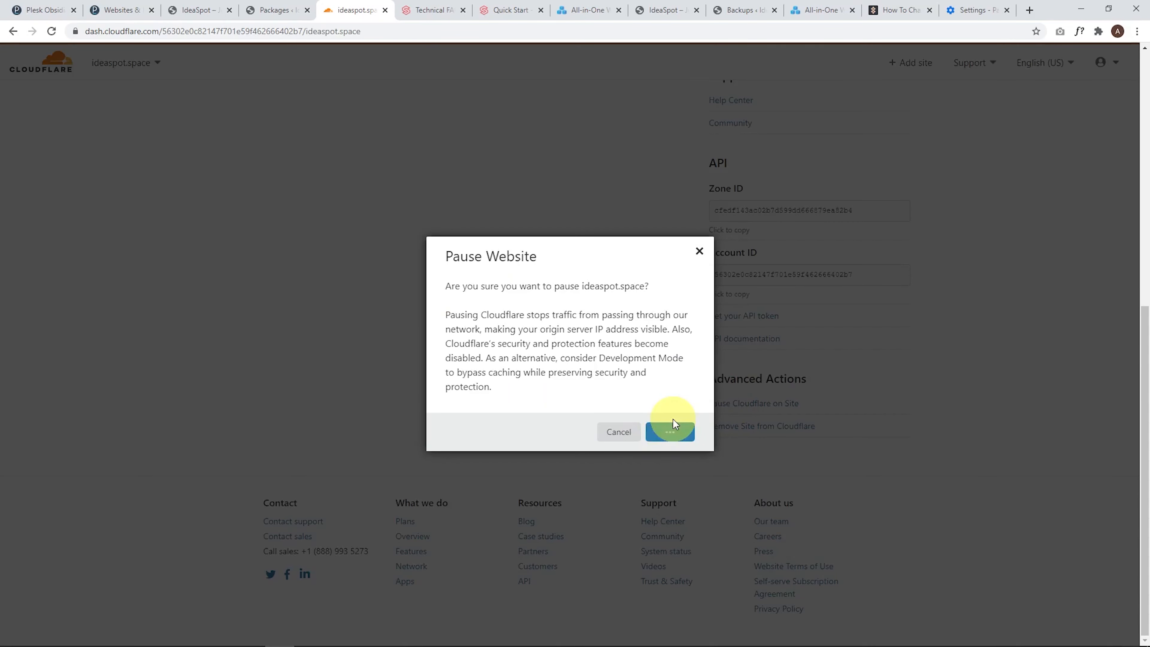
- Build the scanned Duplicator package and check the site's pause status on the Cloudflare overview
click(276, 10)
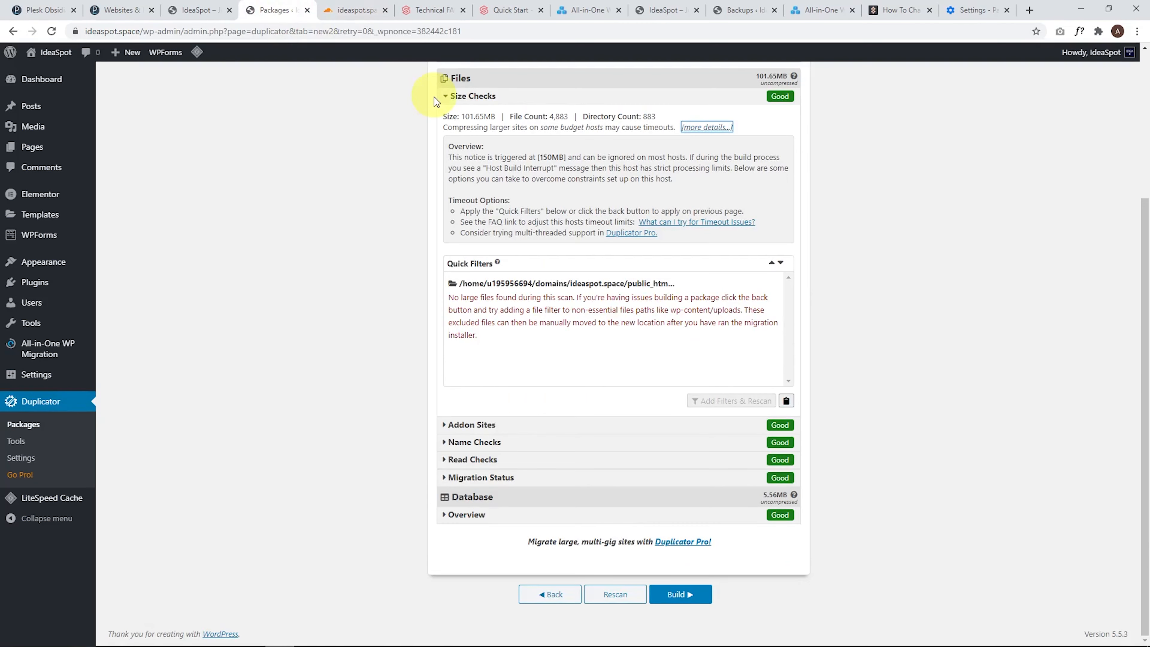
click(683, 597)
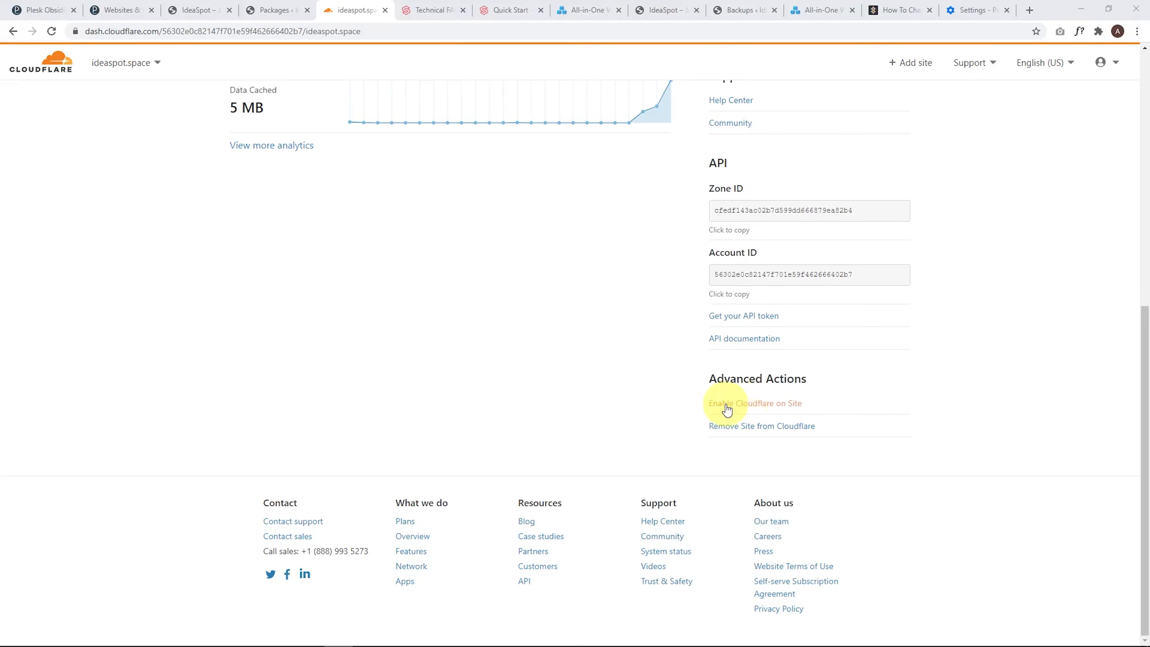
scroll(506, 425, up, 7)
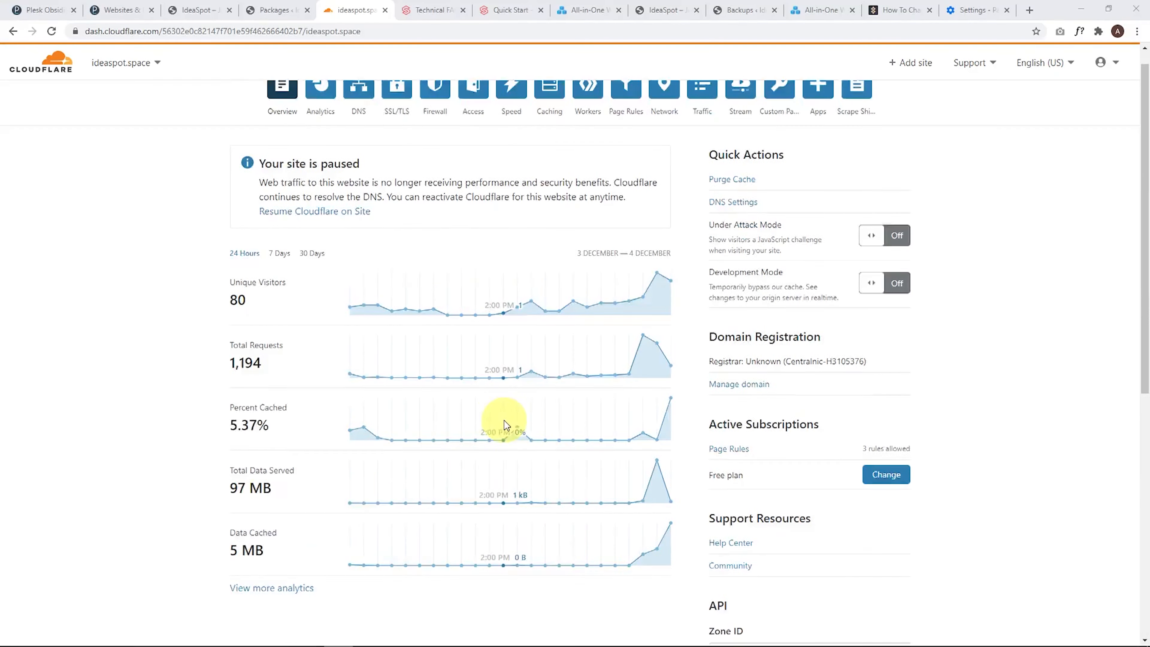
scroll(506, 425, up, 1)
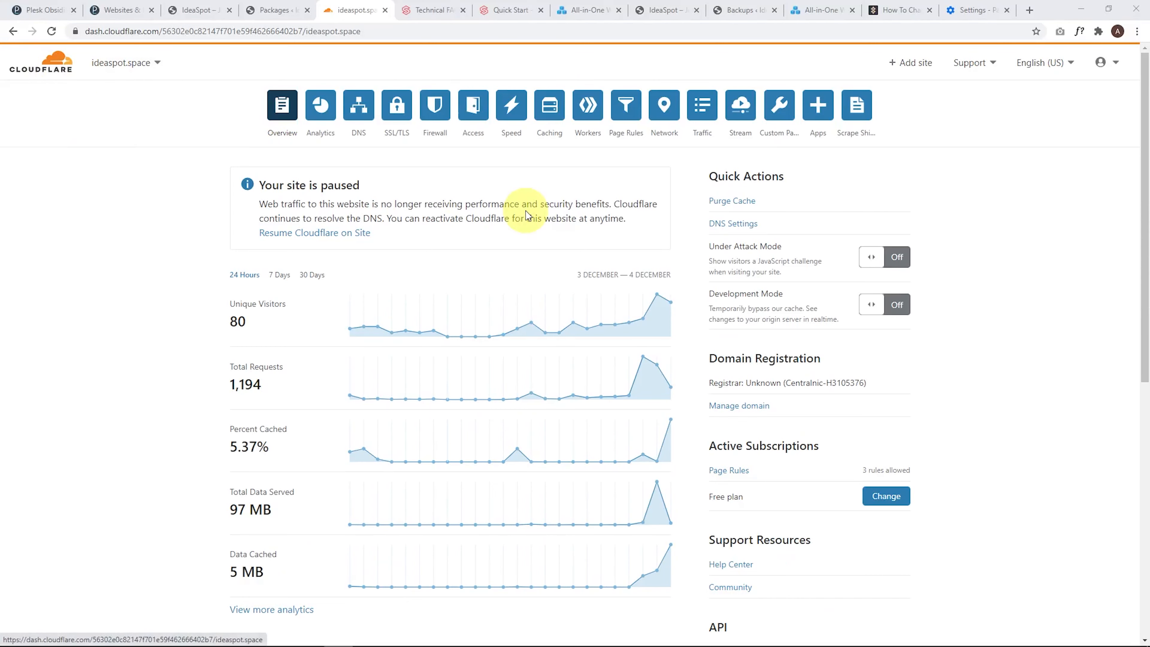
scroll(441, 210, down, 10)
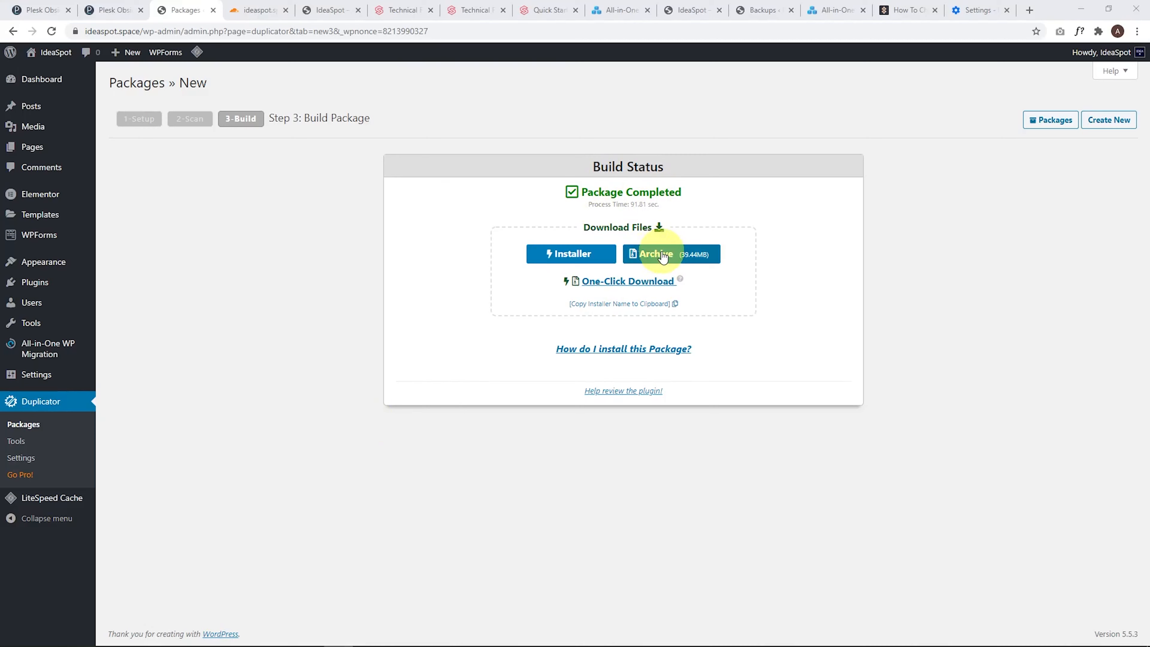
- Enable Cloudflare again on ideaspot.space from the site's advanced actions
click(258, 9)
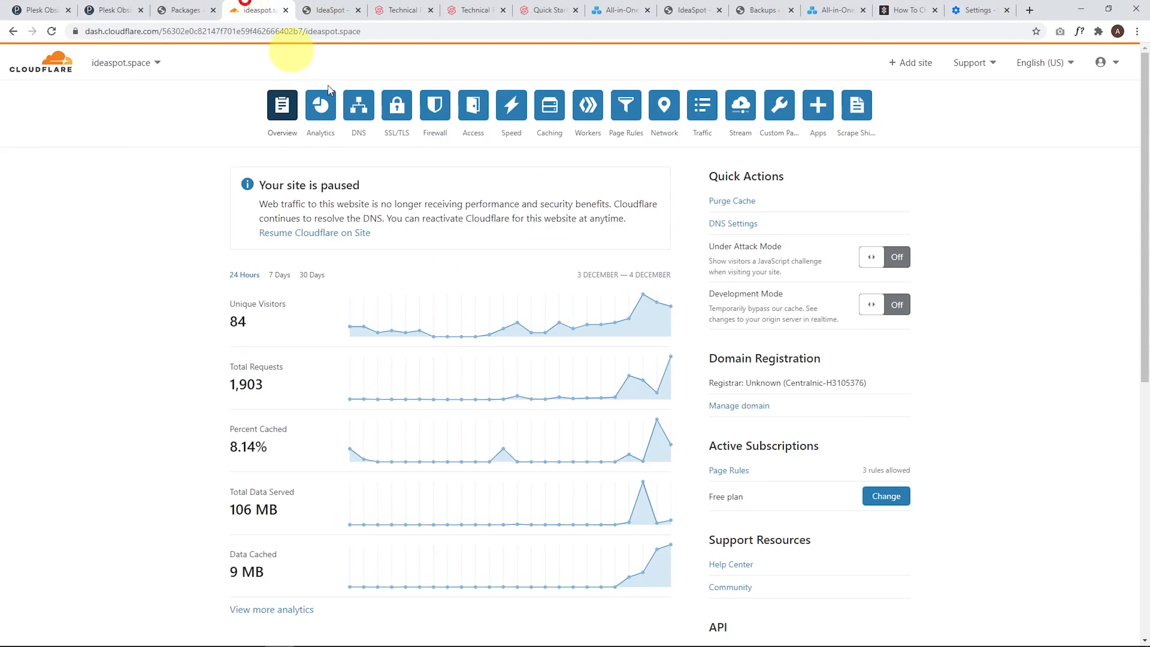
scroll(869, 385, down, 7)
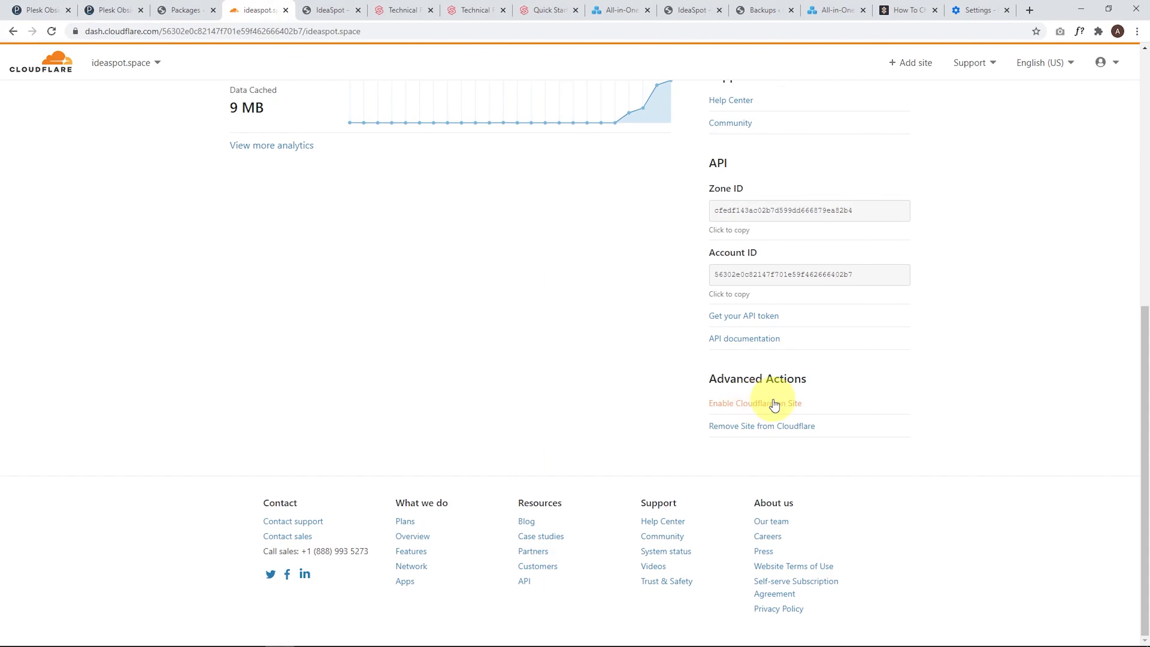
click(743, 412)
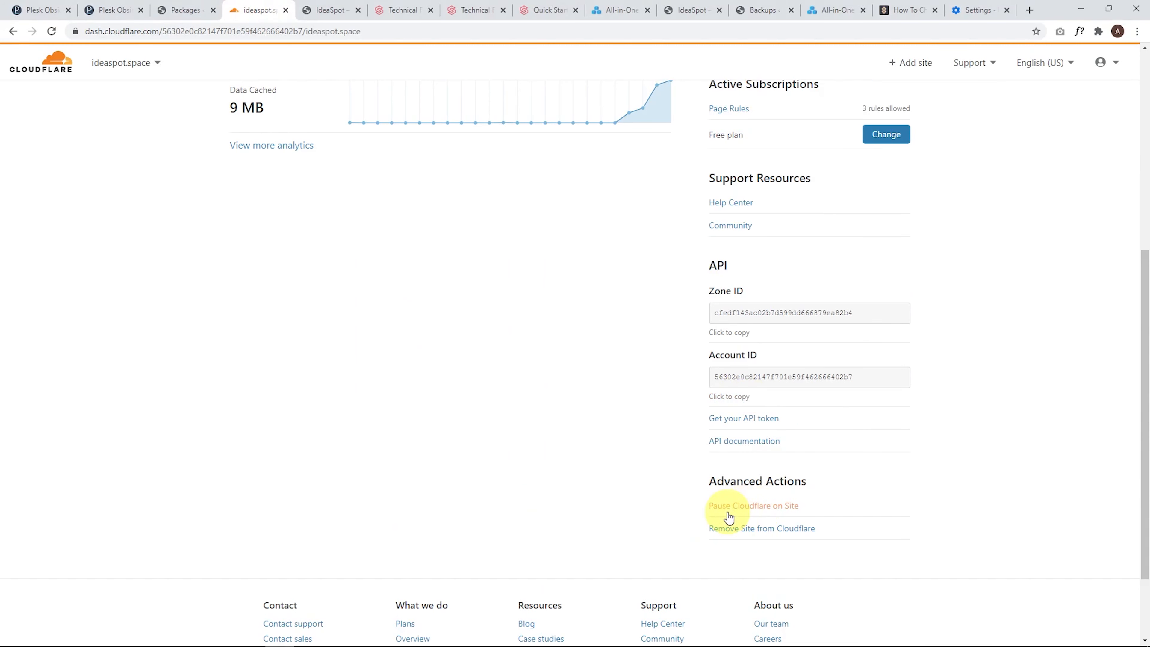
- Download the installer and archive files of the built Duplicator package and open the packages list
click(188, 9)
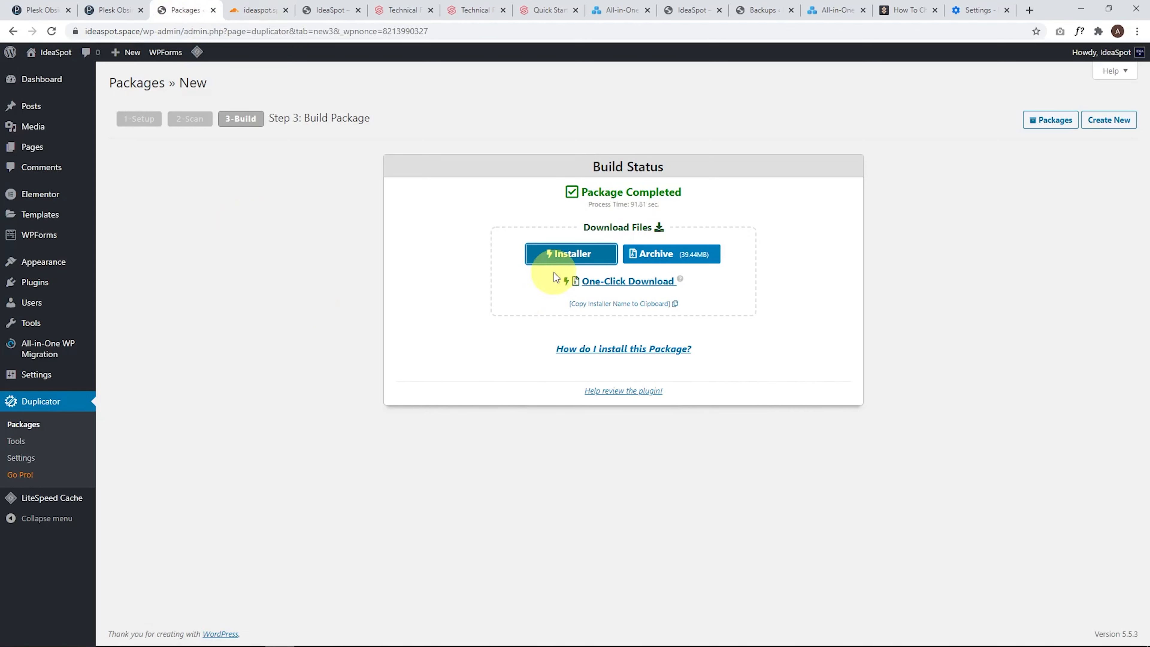
click(557, 257)
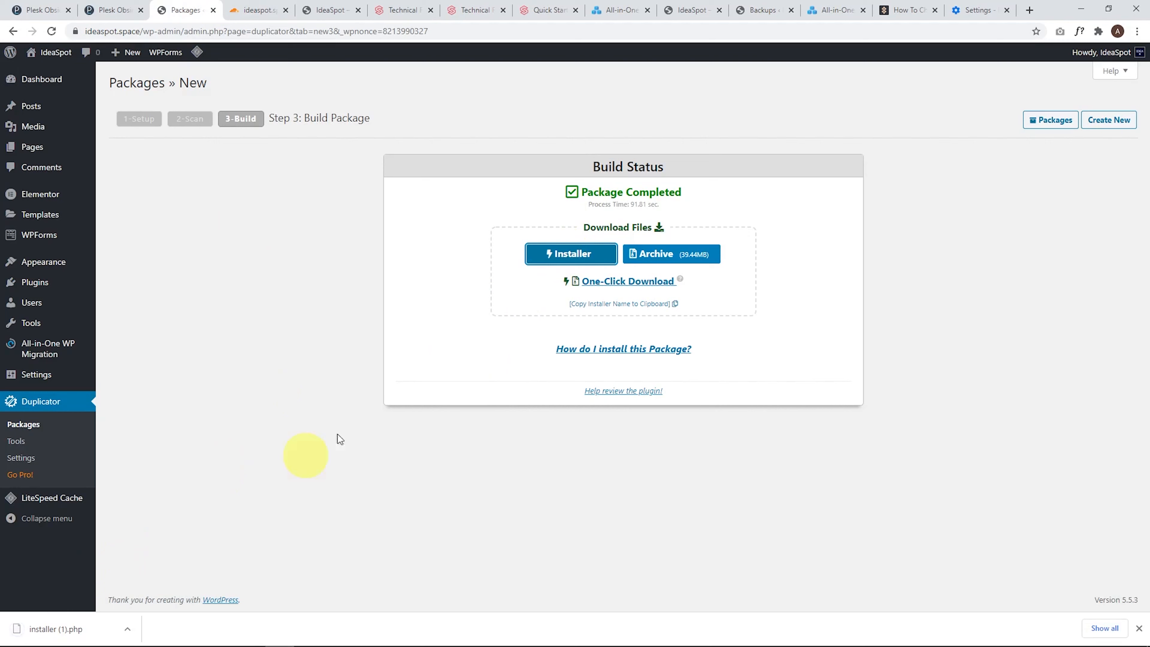
click(653, 258)
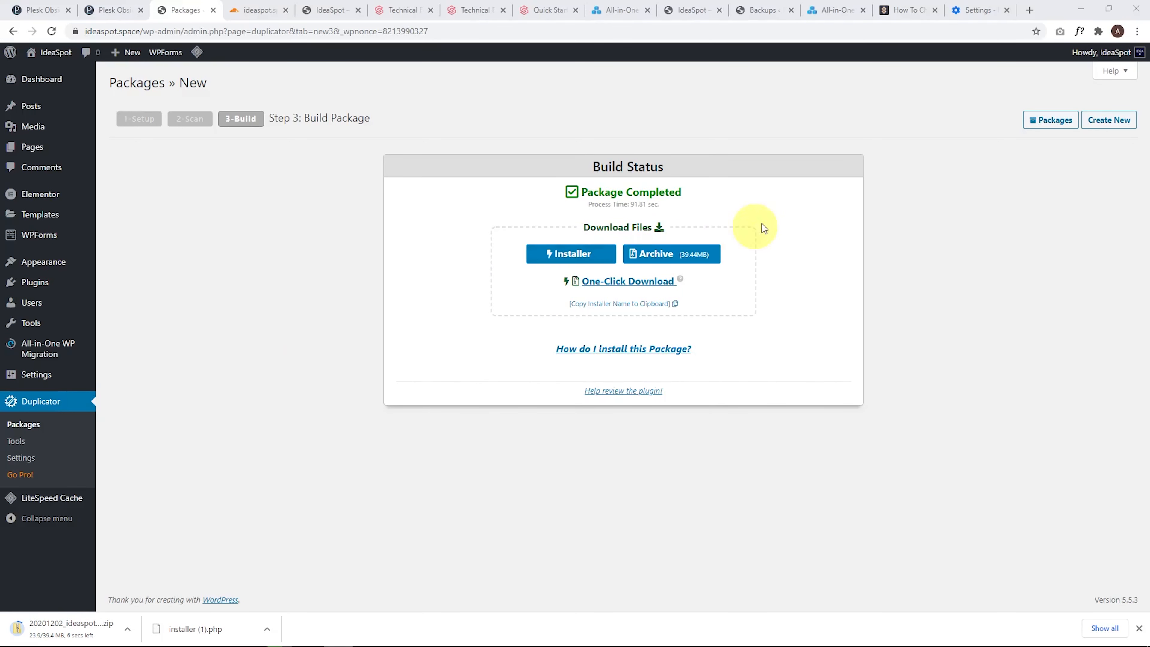
click(26, 428)
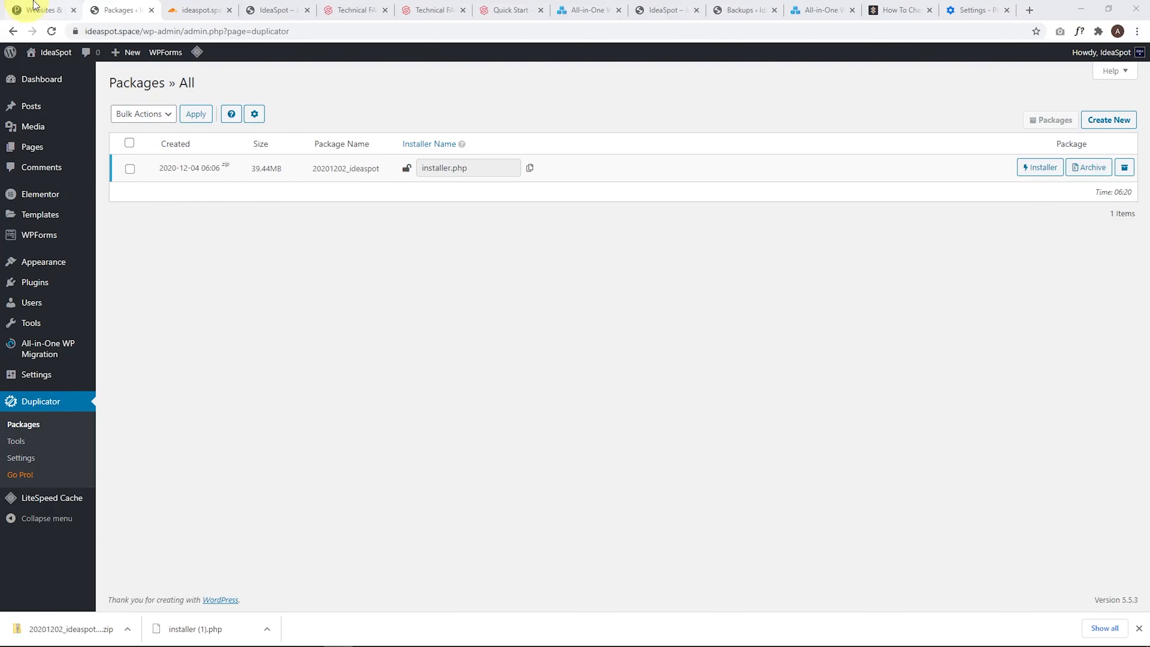
- Switch to Plesk, check its WordPress installations, and begin a new database named wordpress_ideasite
click(45, 2)
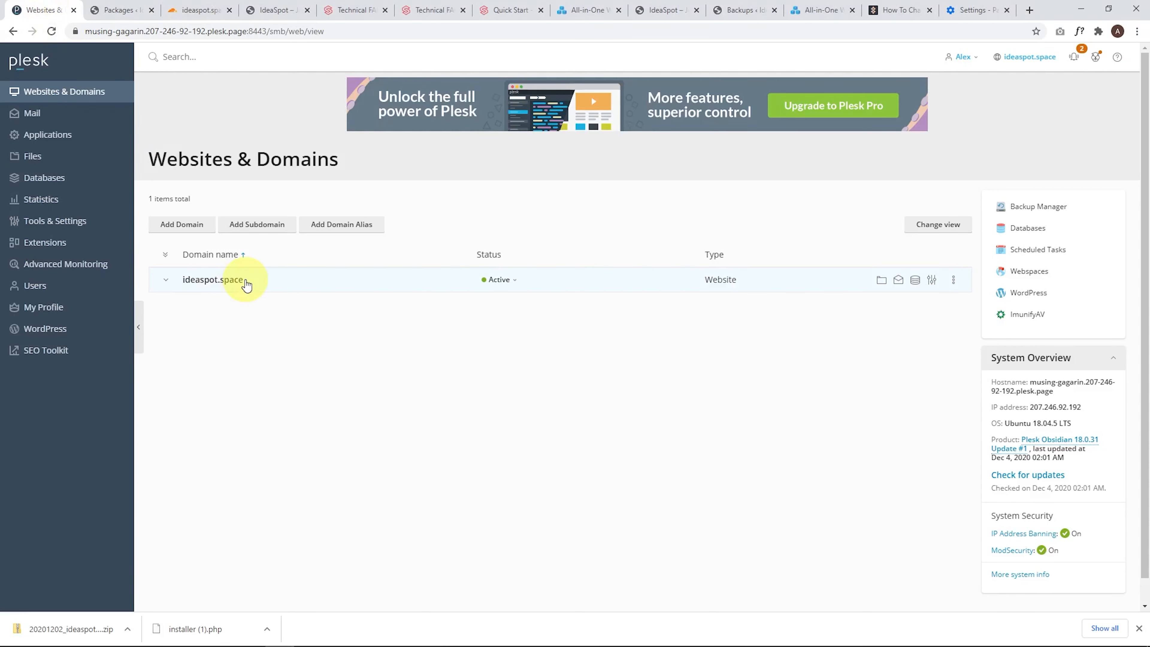
click(50, 330)
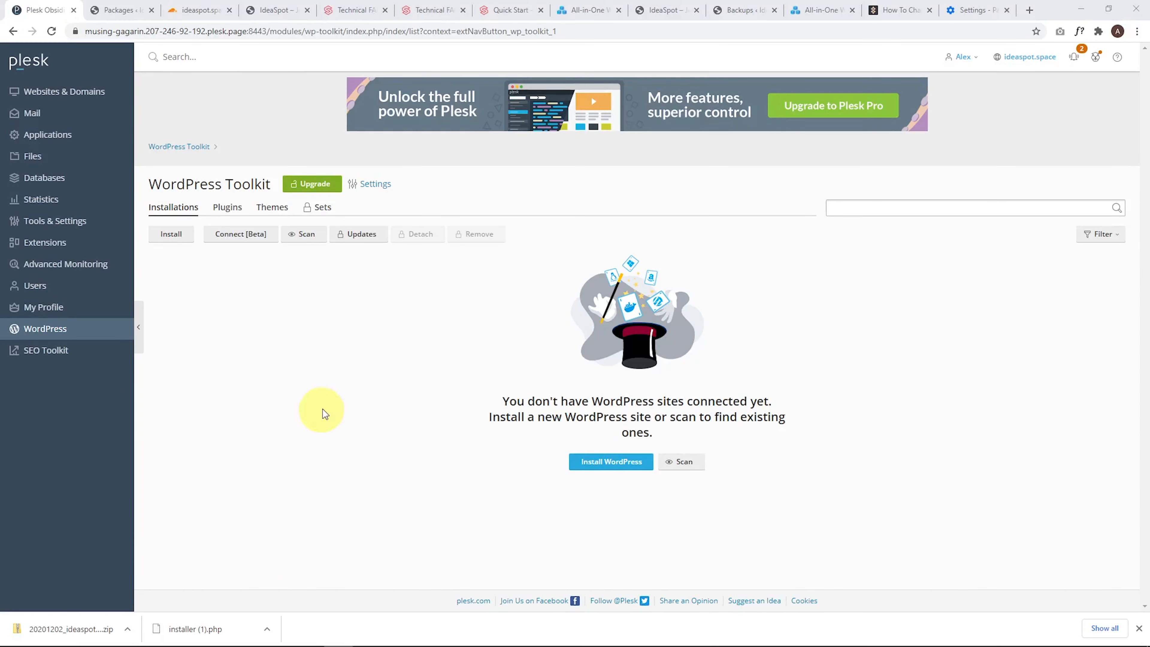
click(49, 175)
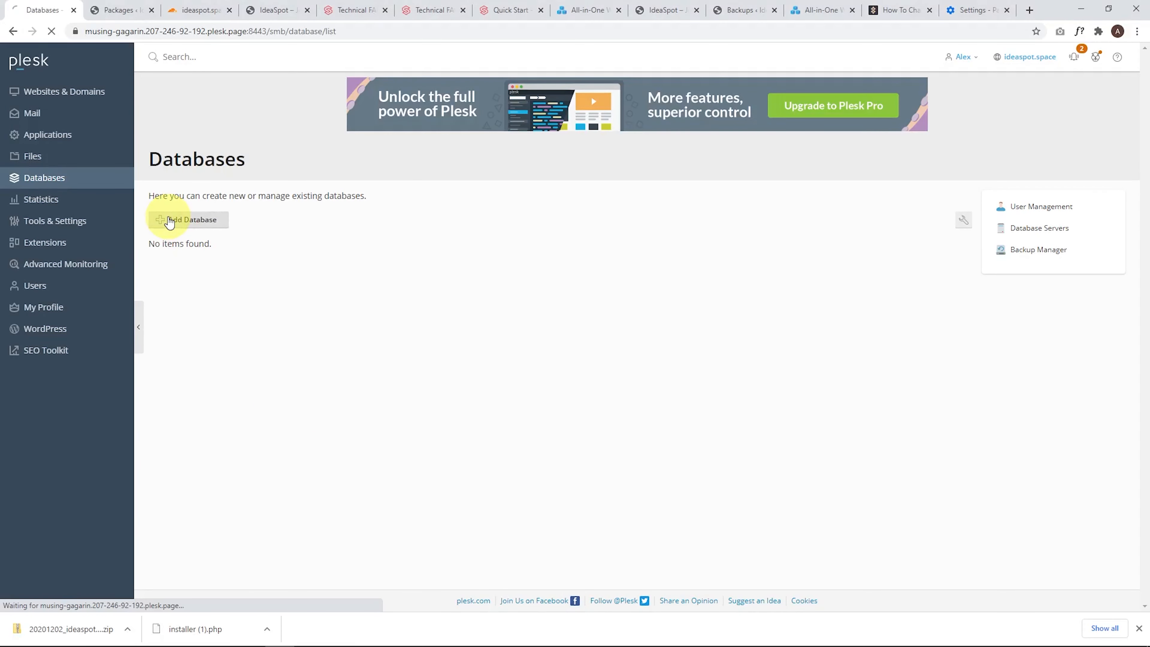
click(169, 221)
double_click(323, 228)
text(wordpress_ideasite)
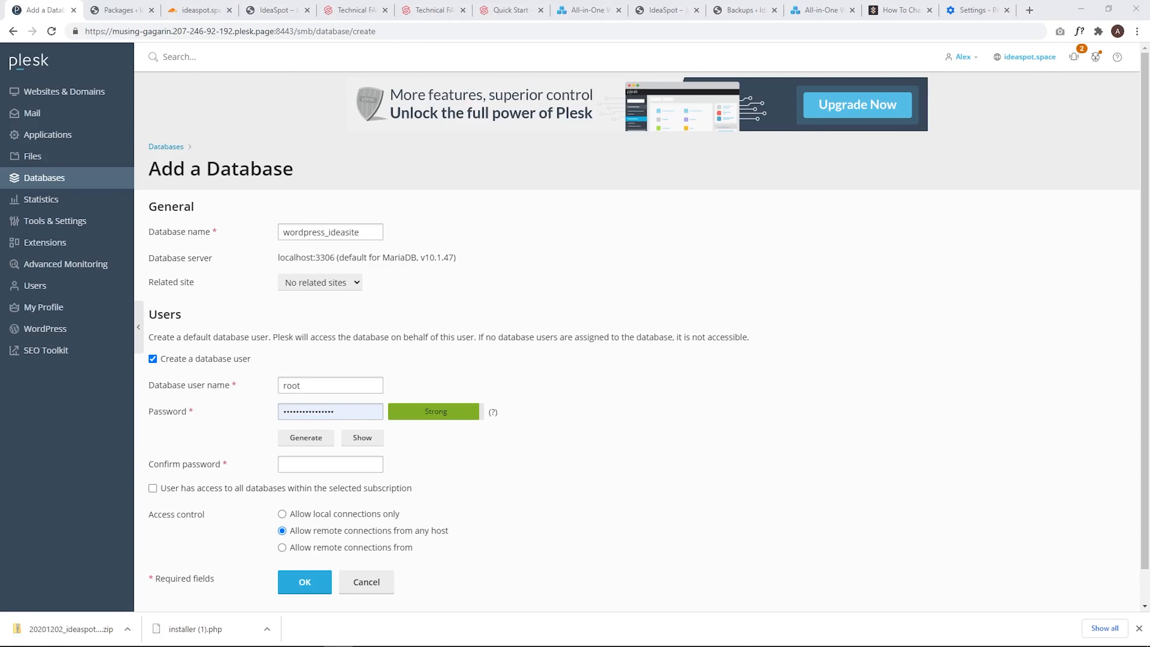
- Set the database user name to ideaspotspace and generate a new, visible database user password
double_click(290, 385)
text(ideaspotspace)
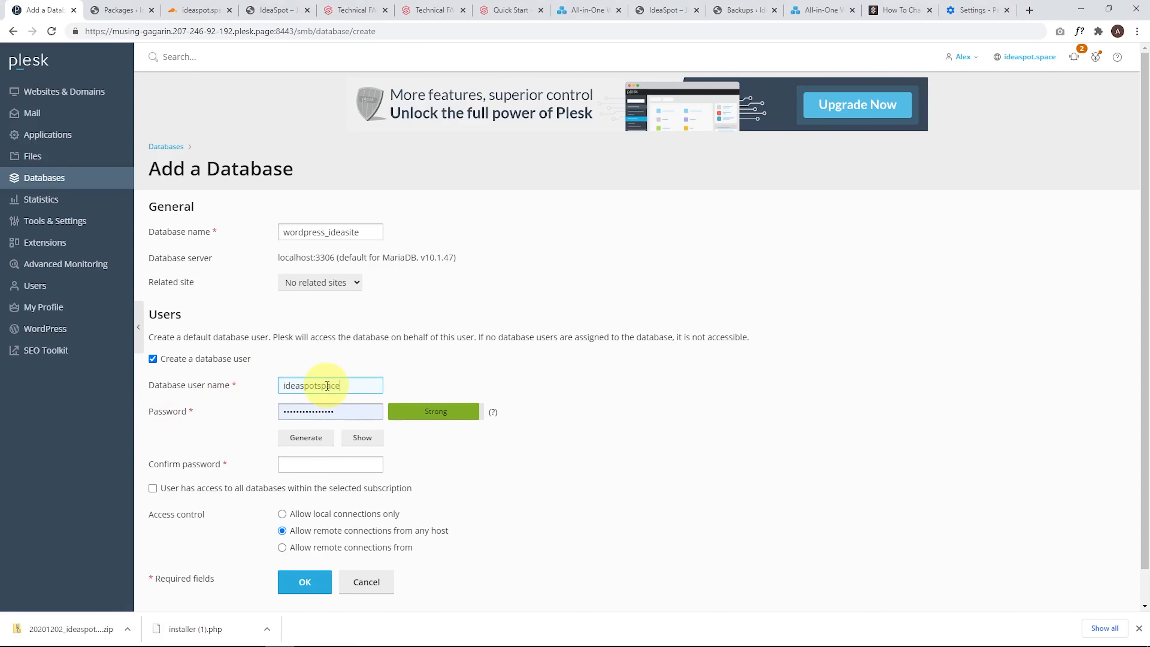
click(361, 438)
click(307, 437)
click(306, 438)
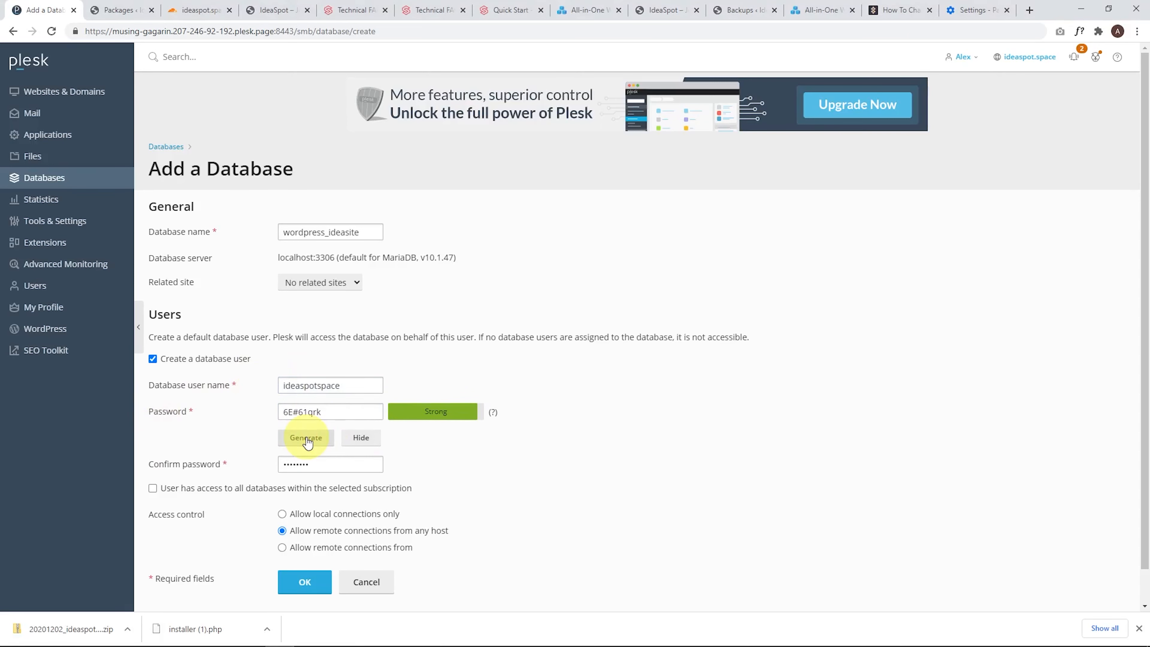
click(306, 437)
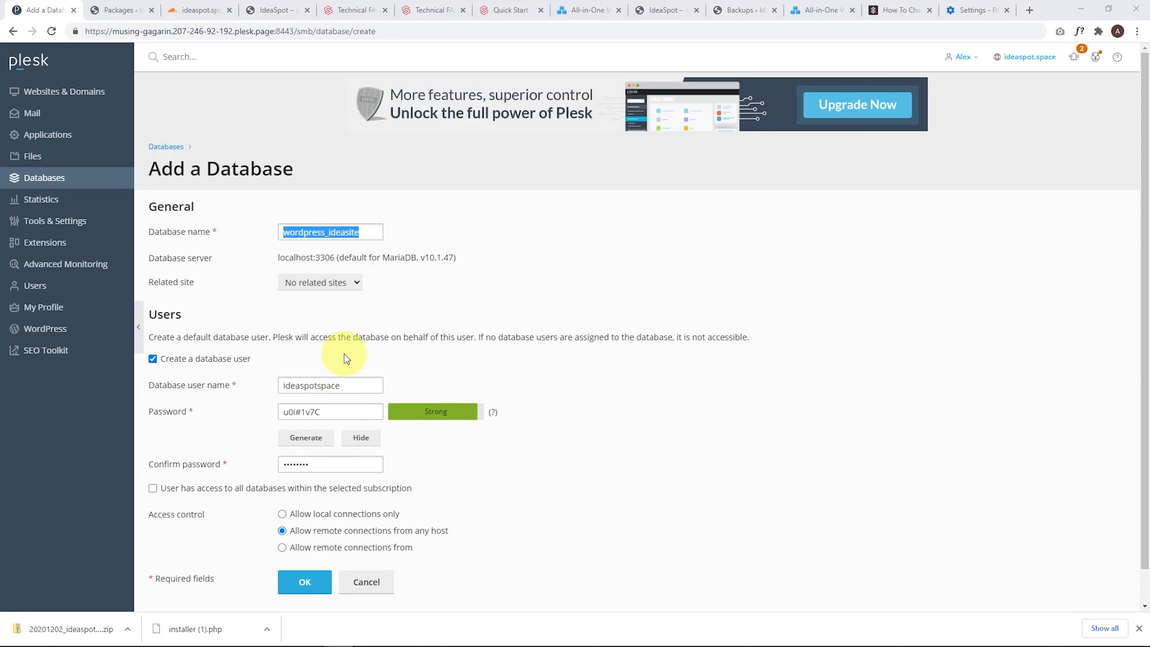
scroll(480, 513, down, 1)
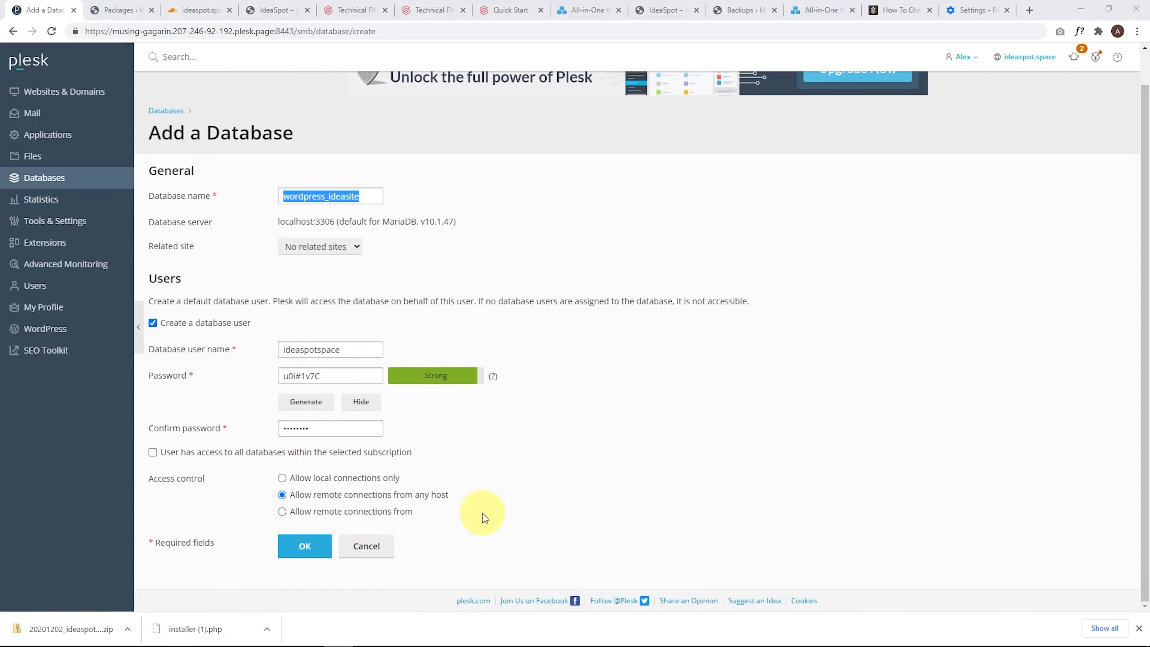
- Create the wordpress_ideasite database with its new user and assign it to the ideaspot.space site
click(294, 542)
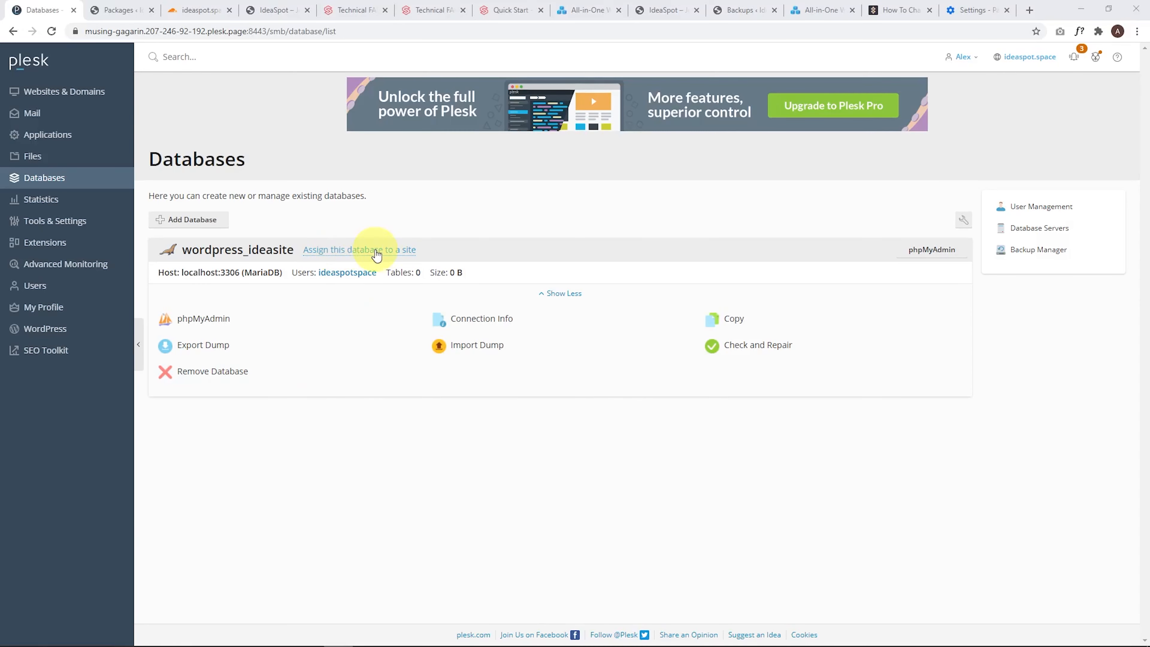
click(364, 250)
click(380, 250)
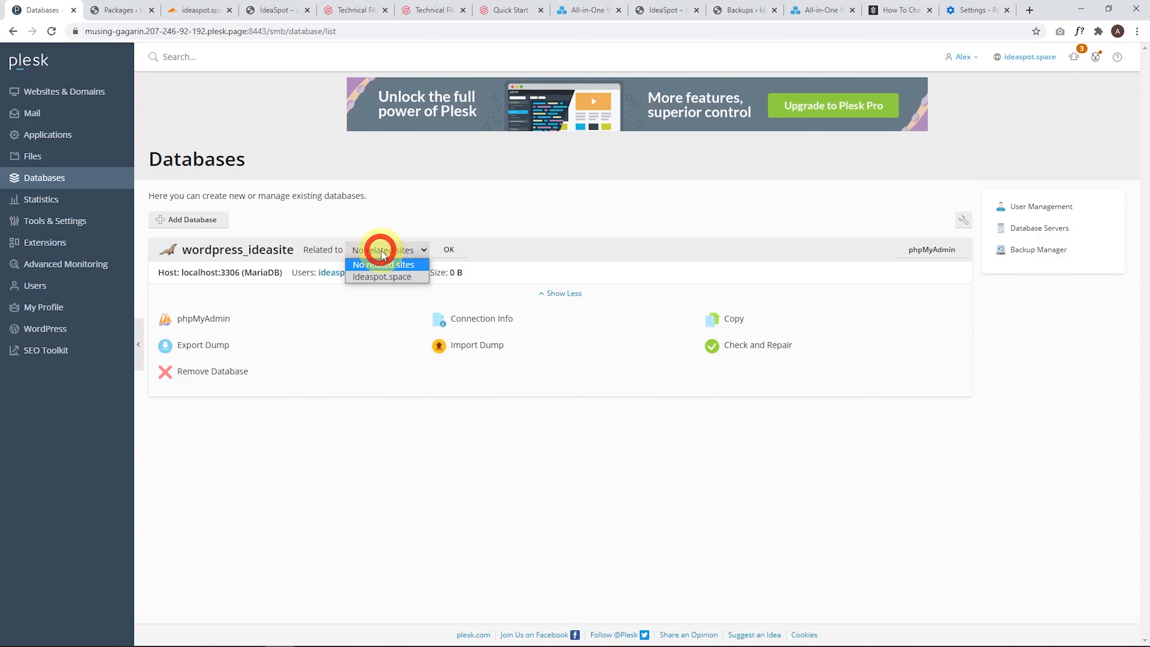
click(380, 277)
click(448, 250)
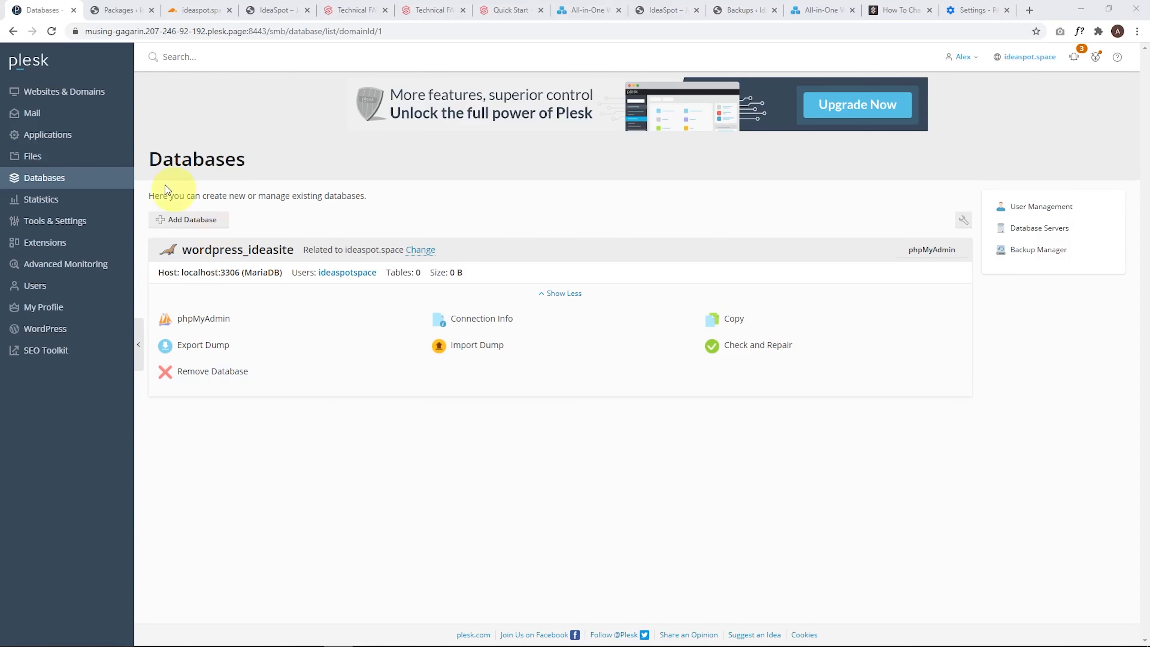
- Upload the downloaded Duplicator archive zip and installer.php into the httpdocs folder in the Plesk file manager
click(43, 159)
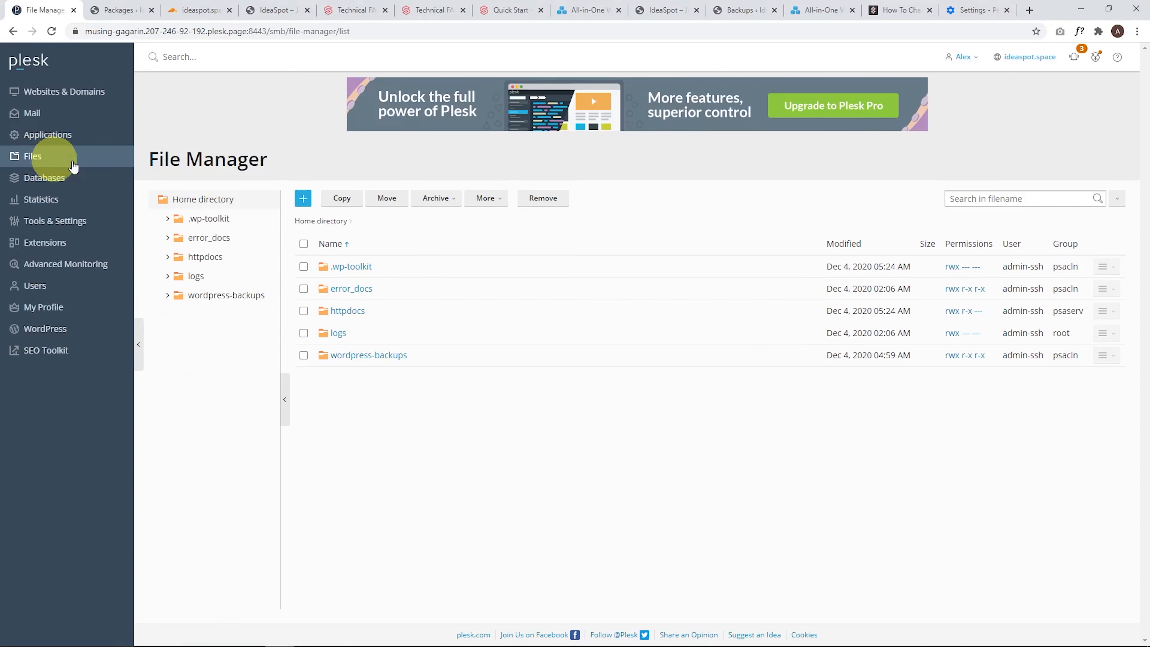
click(348, 312)
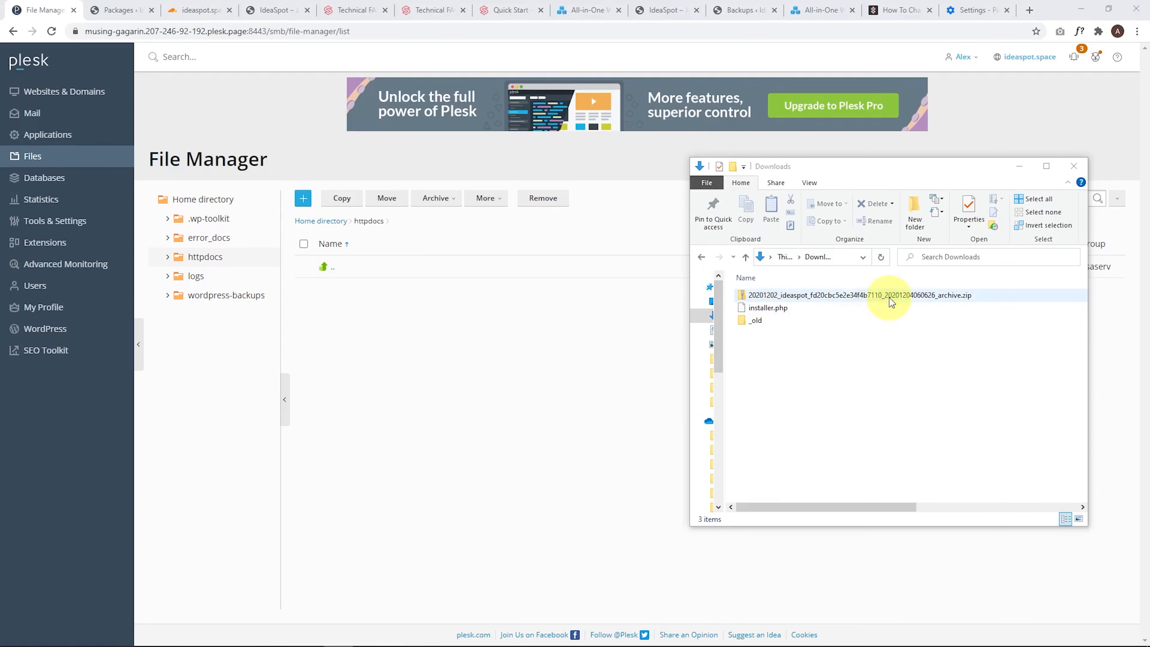
click(785, 297)
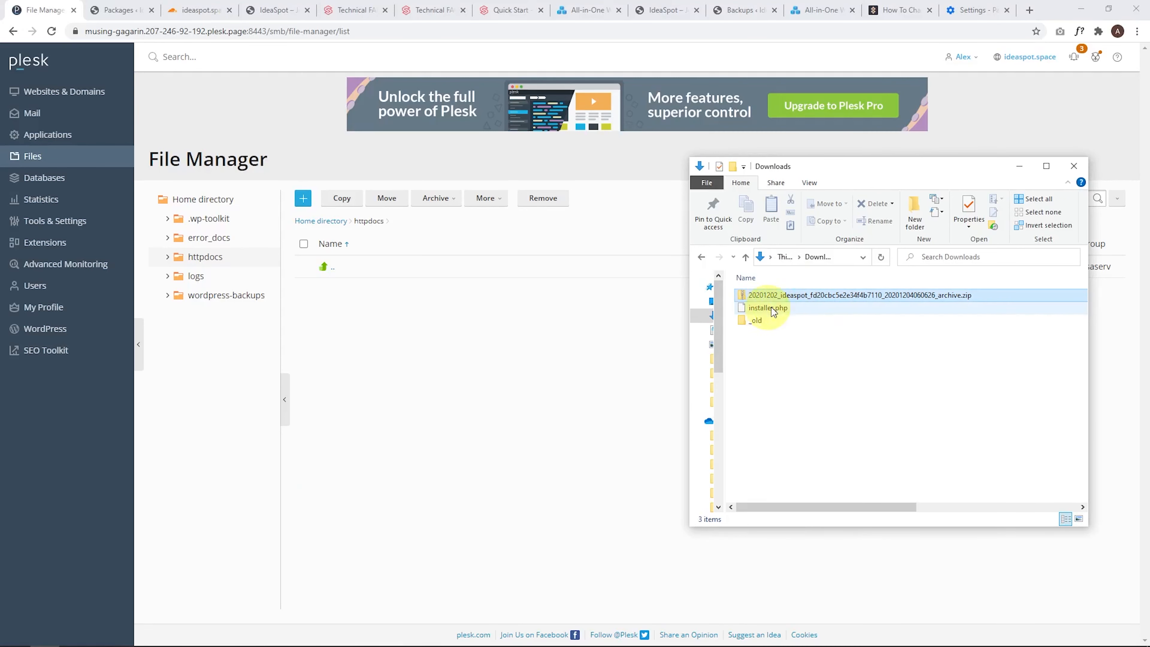
drag(774, 299, 436, 351)
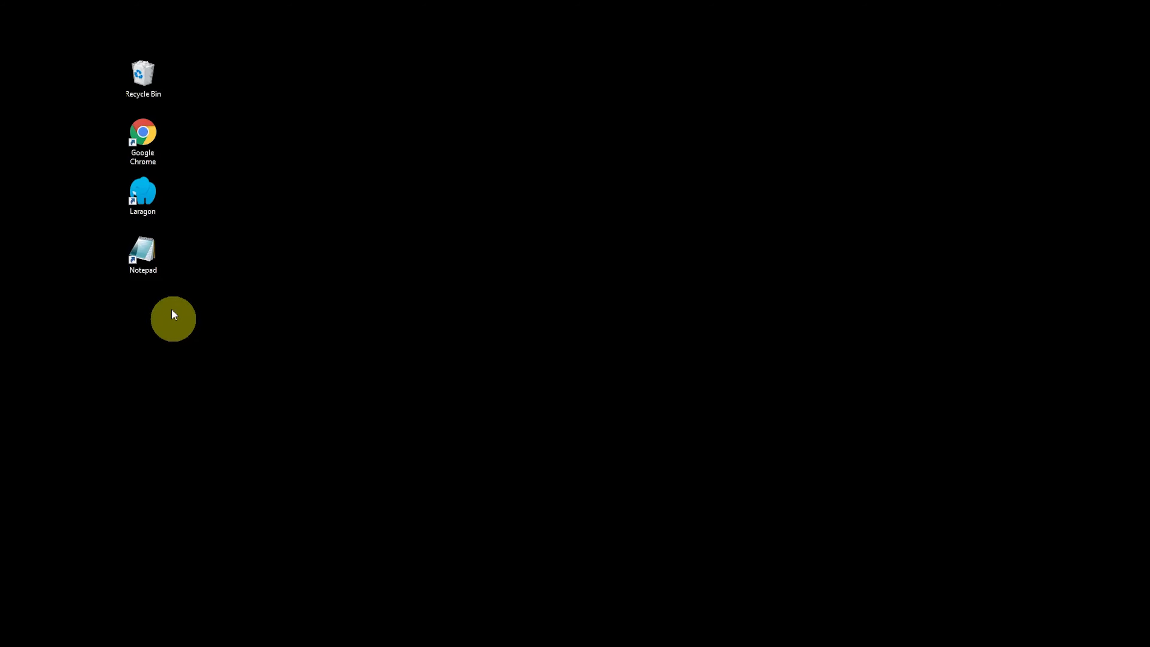
- Run Notepad as administrator and open the hosts file from C:\Windows\System32\drivers\etc, showing all file types
right_click(148, 262)
click(204, 313)
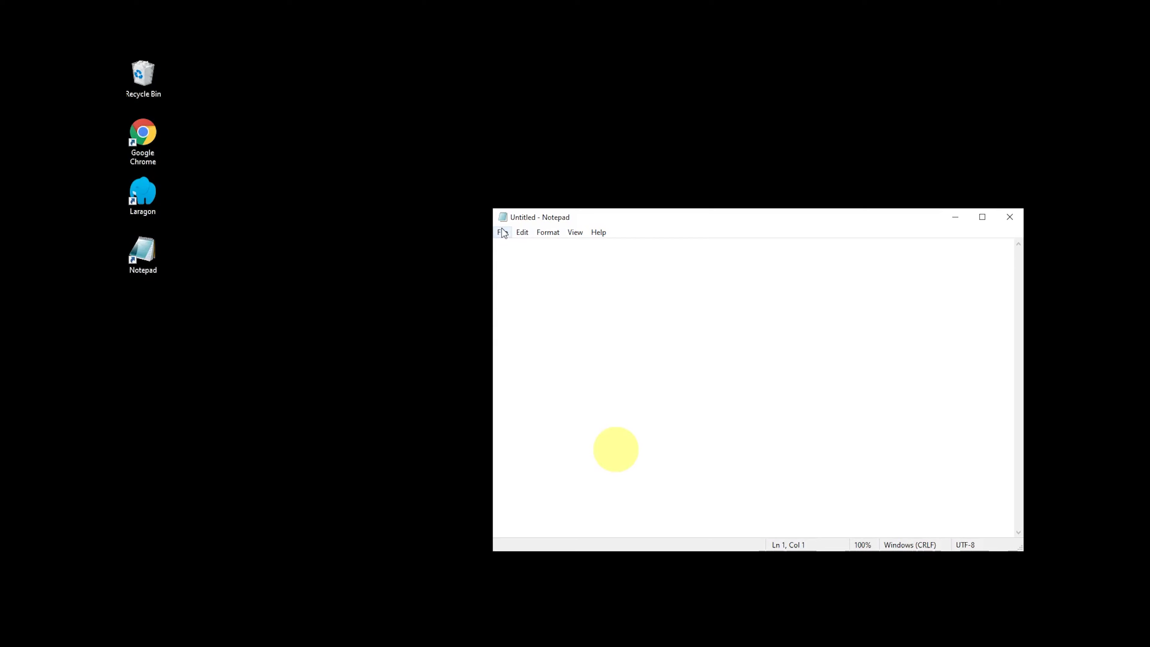
click(502, 232)
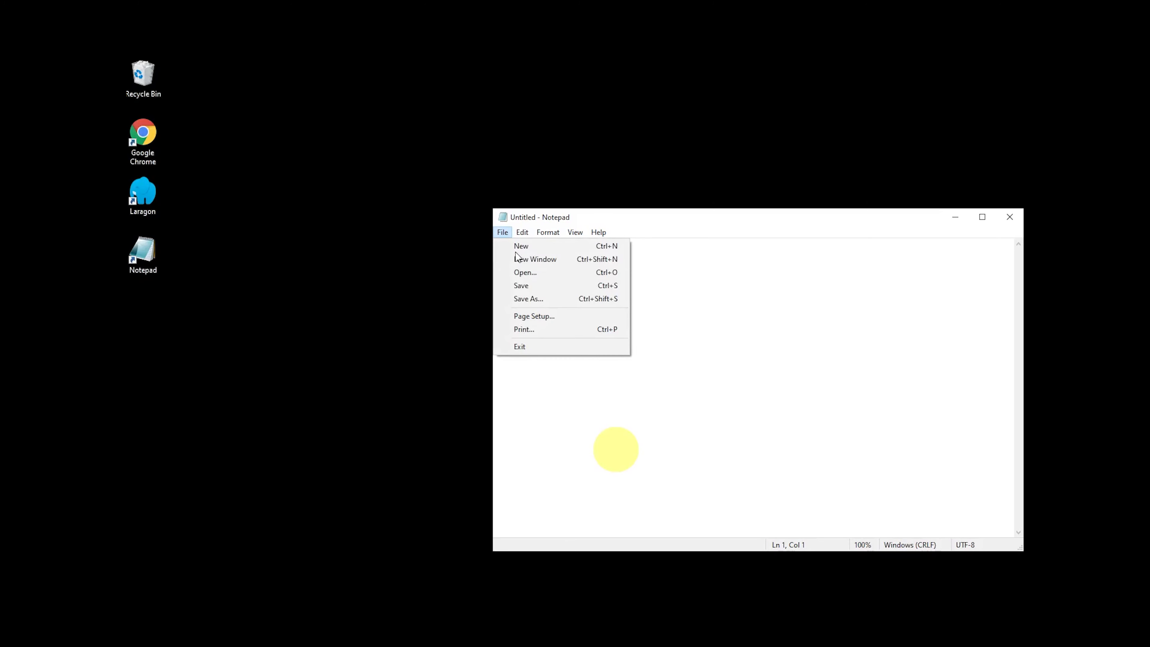
click(520, 277)
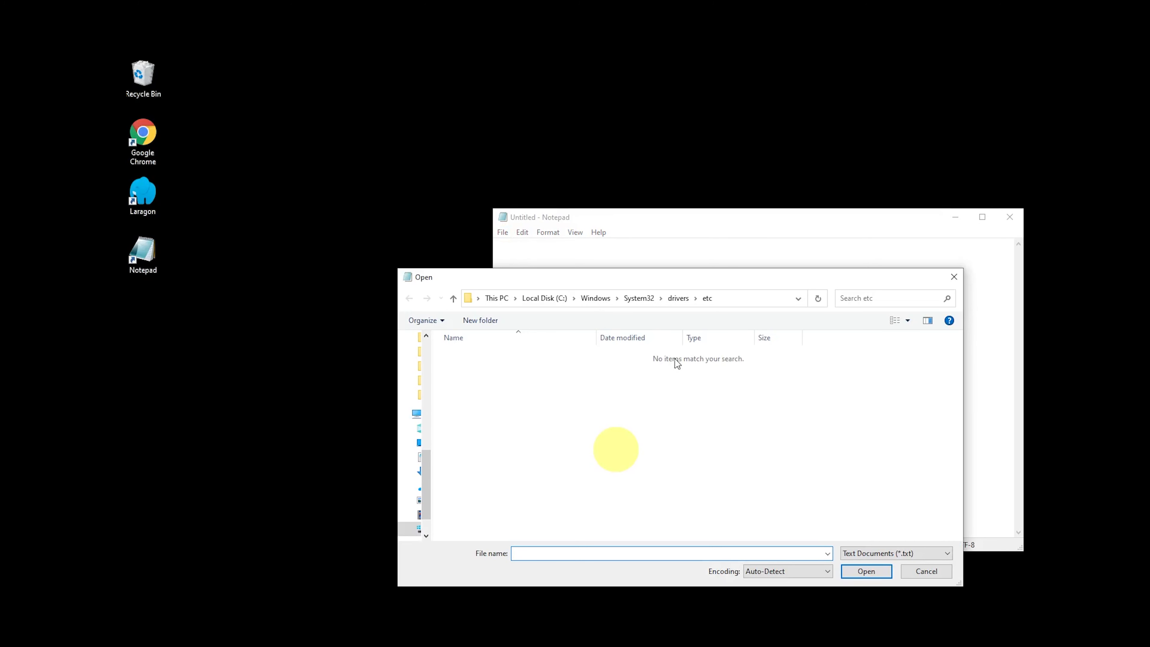
click(899, 551)
click(901, 567)
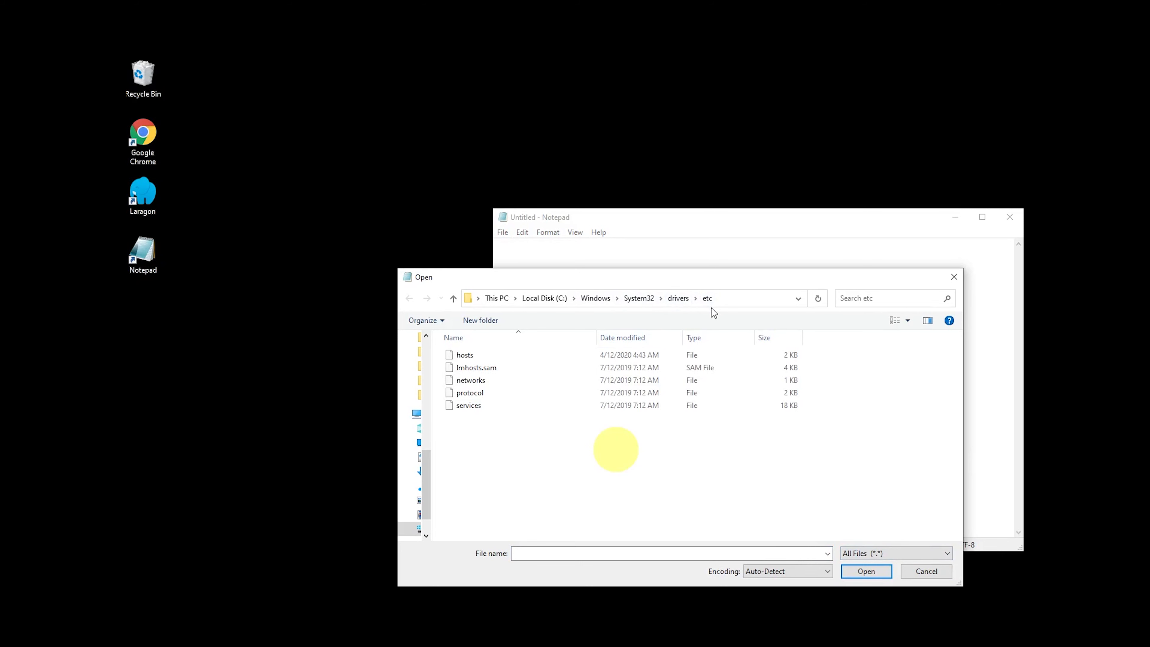
double_click(478, 354)
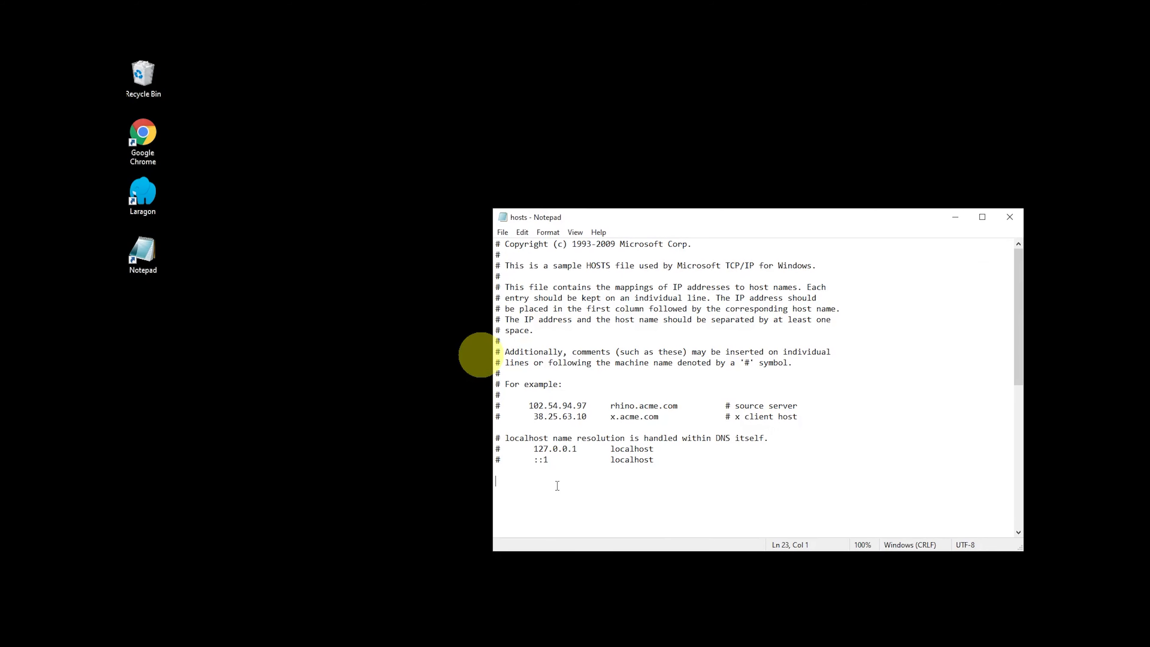
- Add a hosts entry mapping 207.246.92.192 to ideaspot.space and save the file
text(207.246.92.192	ideaspot.space)
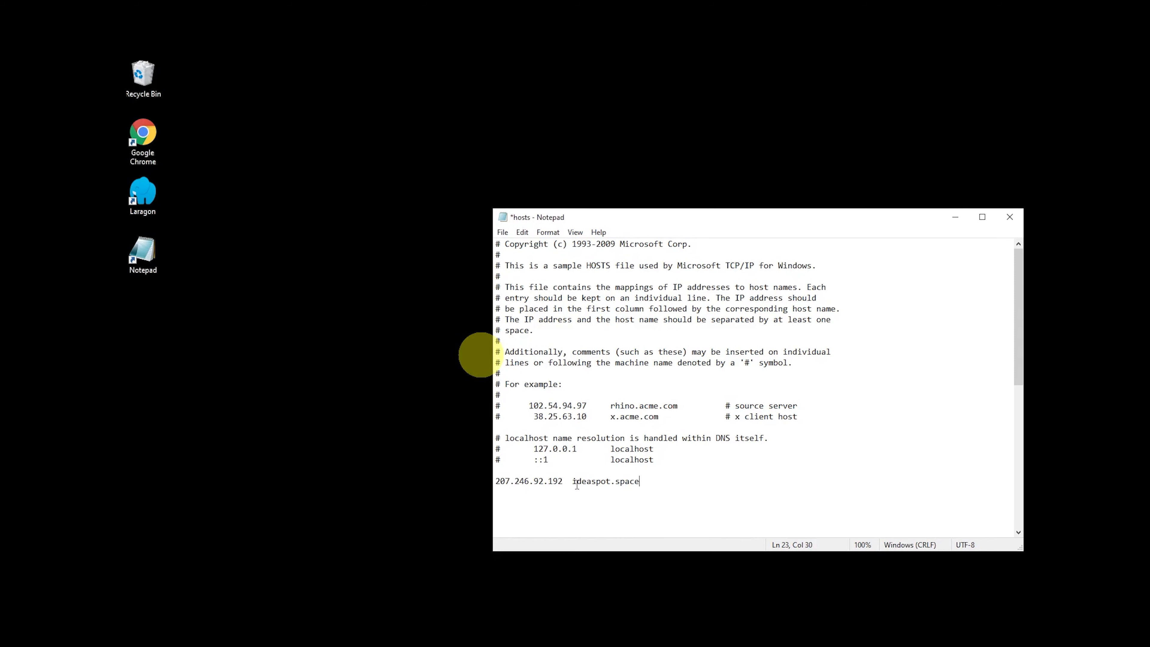
click(503, 233)
click(531, 285)
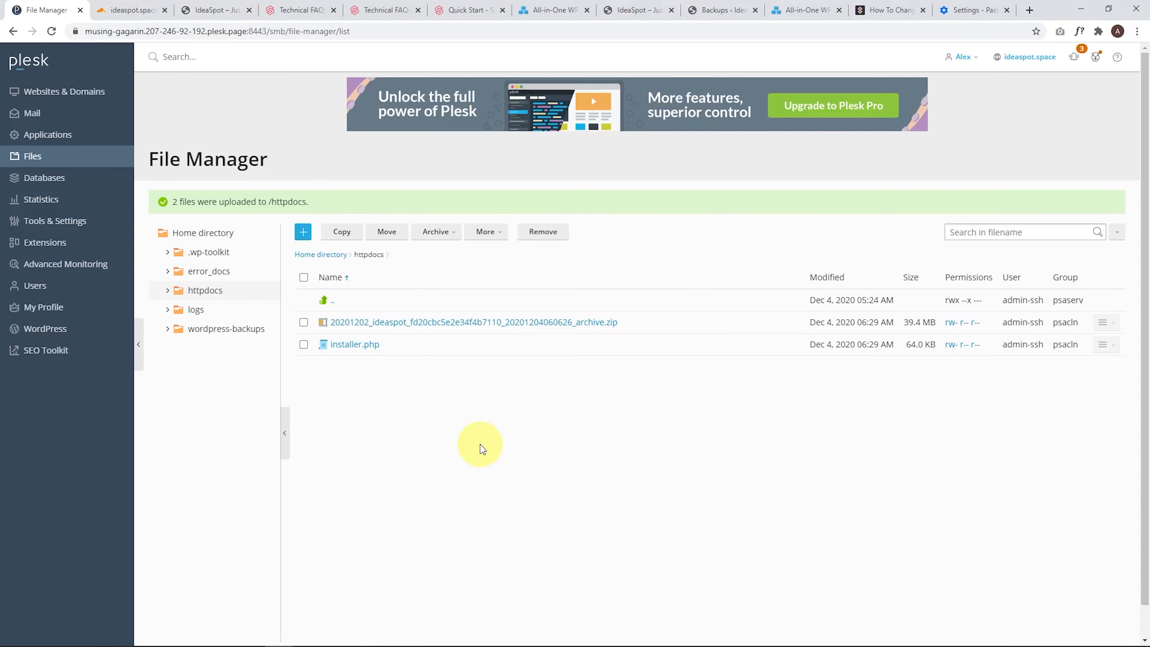
- Visit ideaspot.space in a new incognito browser window and proceed past the certificate warning
key(ctrl+shift+n)
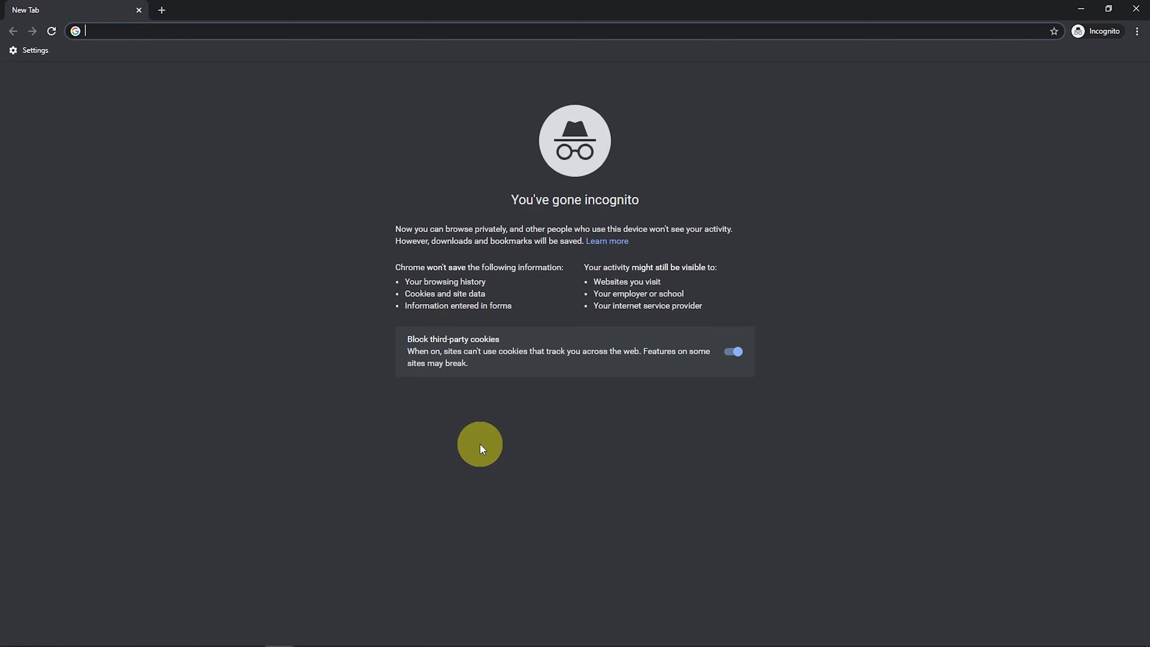
text(ideaspot.space)
key(Return)
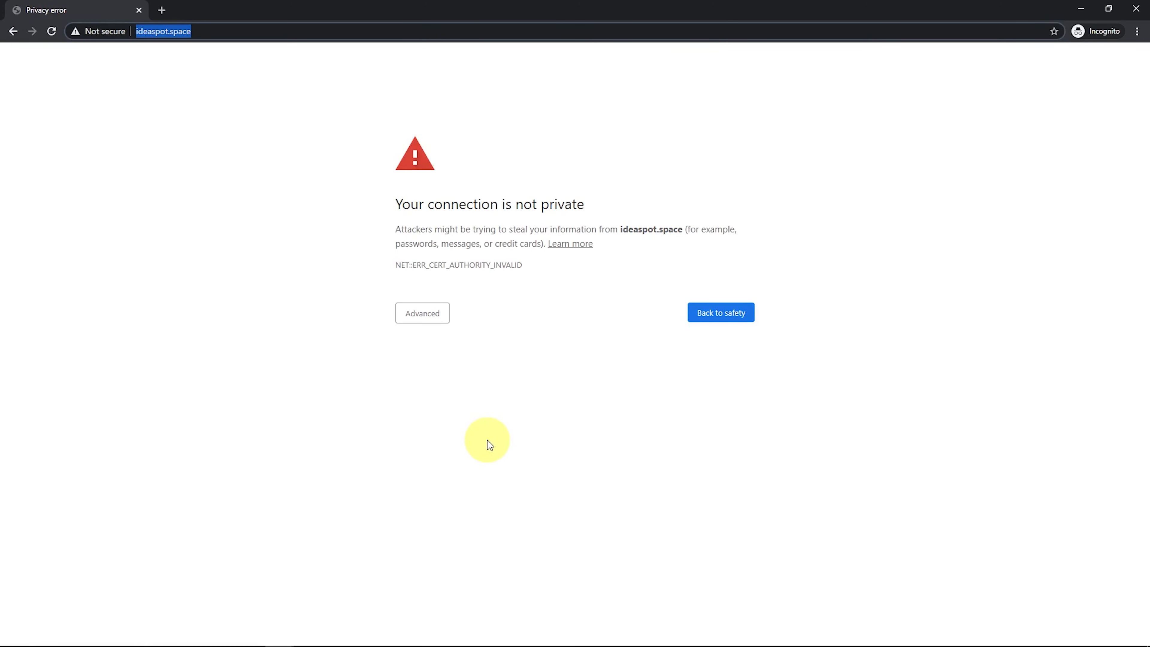
click(420, 318)
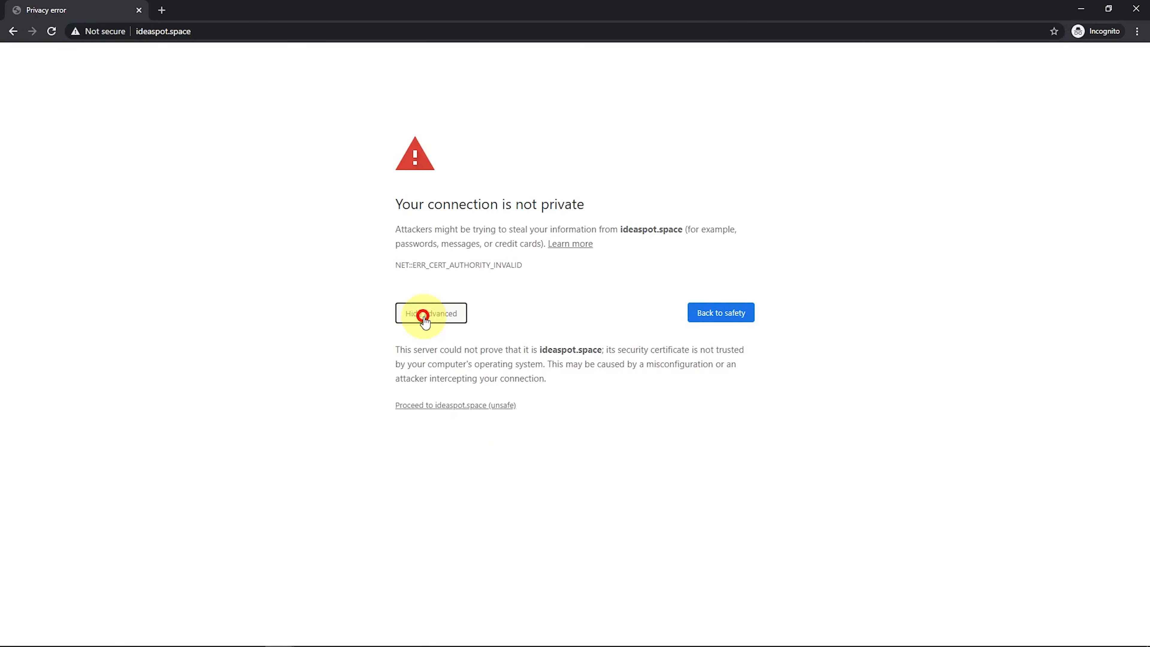
click(448, 405)
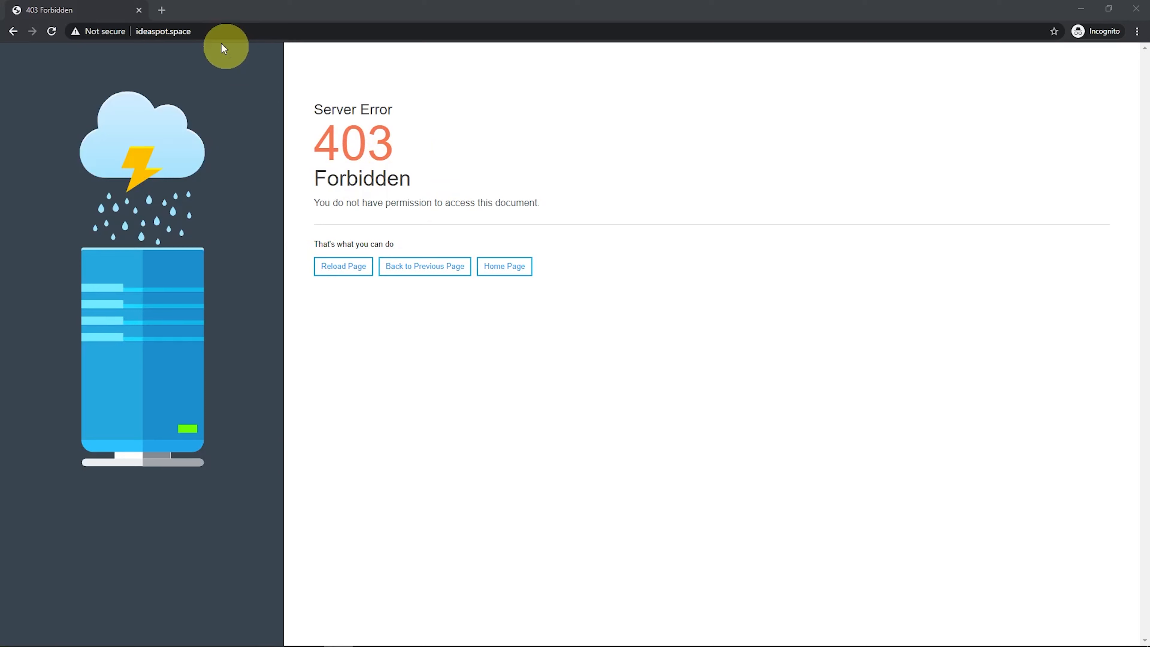
click(223, 31)
click(269, 29)
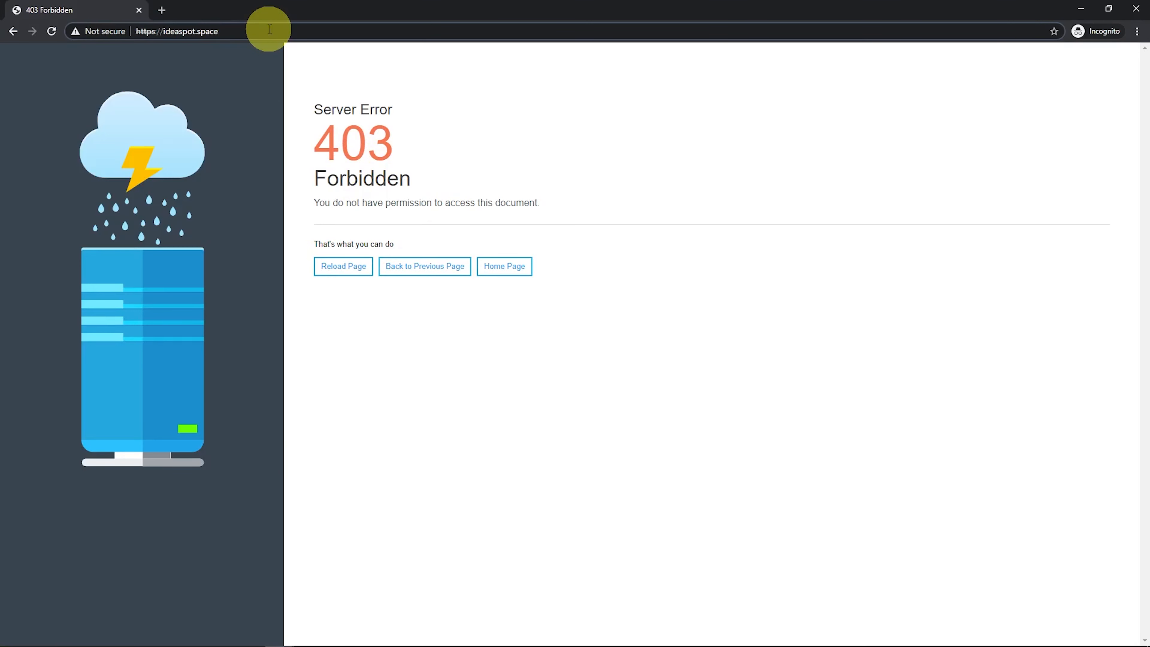
text(/installer.php)
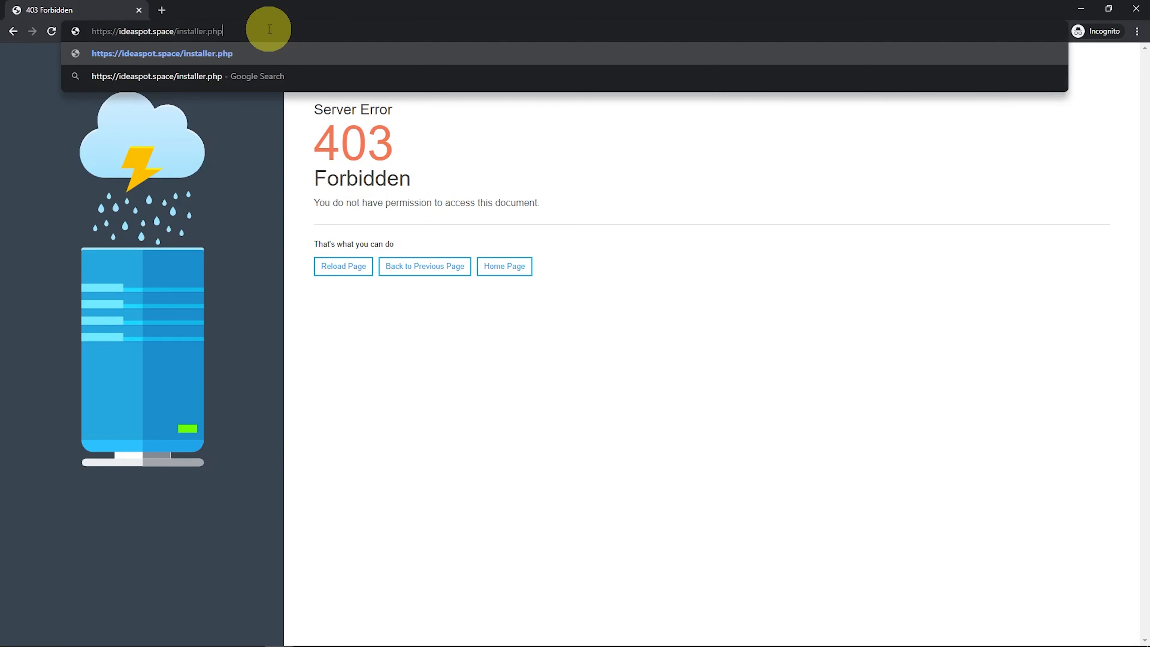
key(Return)
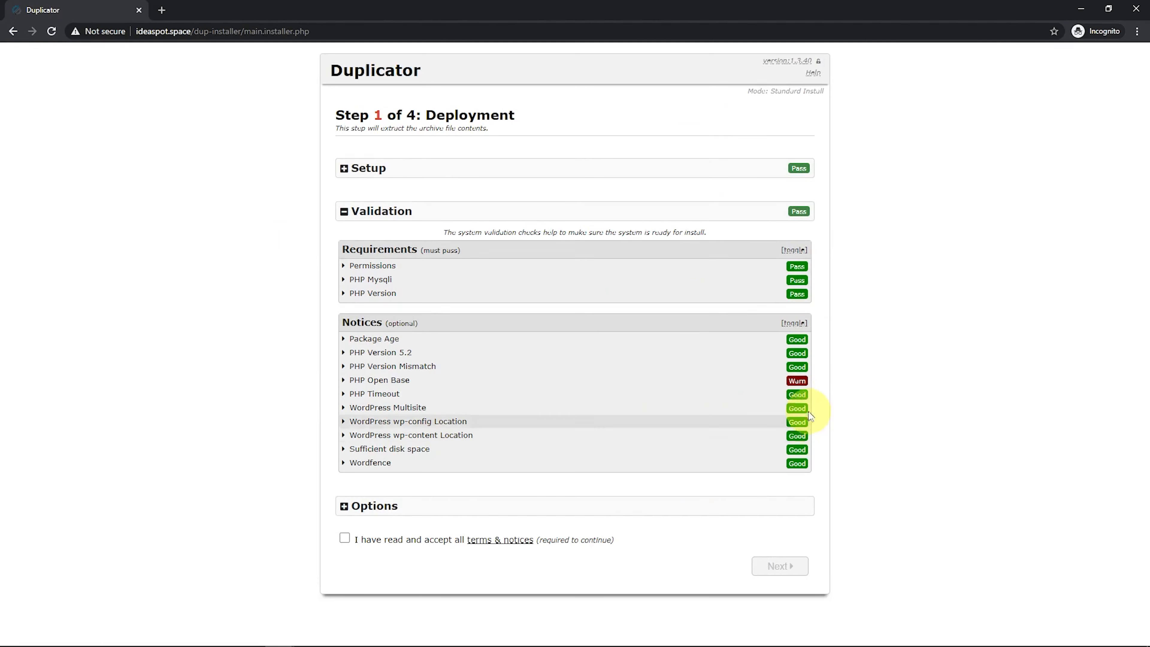
- Review the PHP Open Base notice, accept the terms and notices, and run the archive deployment
click(461, 383)
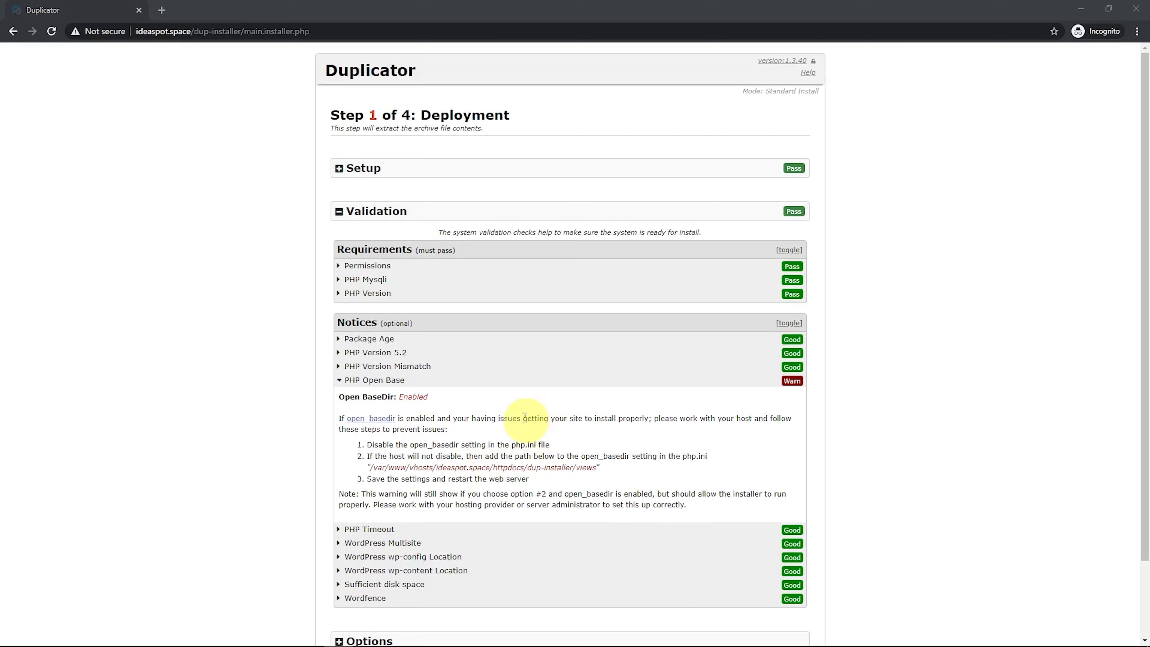
scroll(531, 430, down, 2)
click(340, 584)
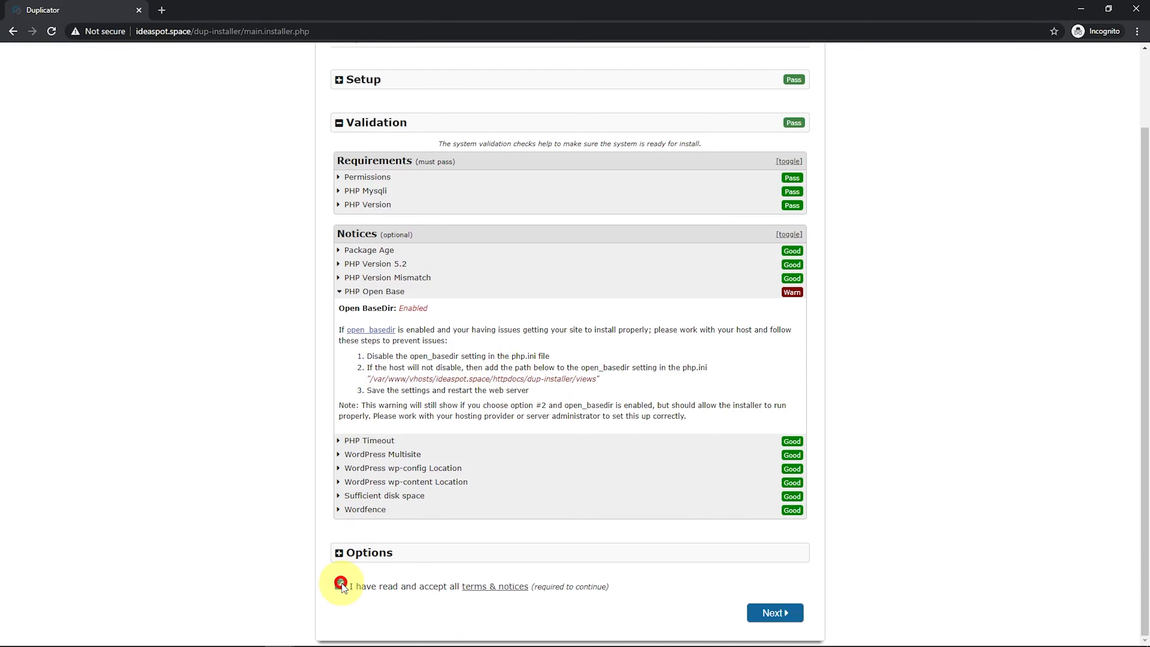
click(770, 611)
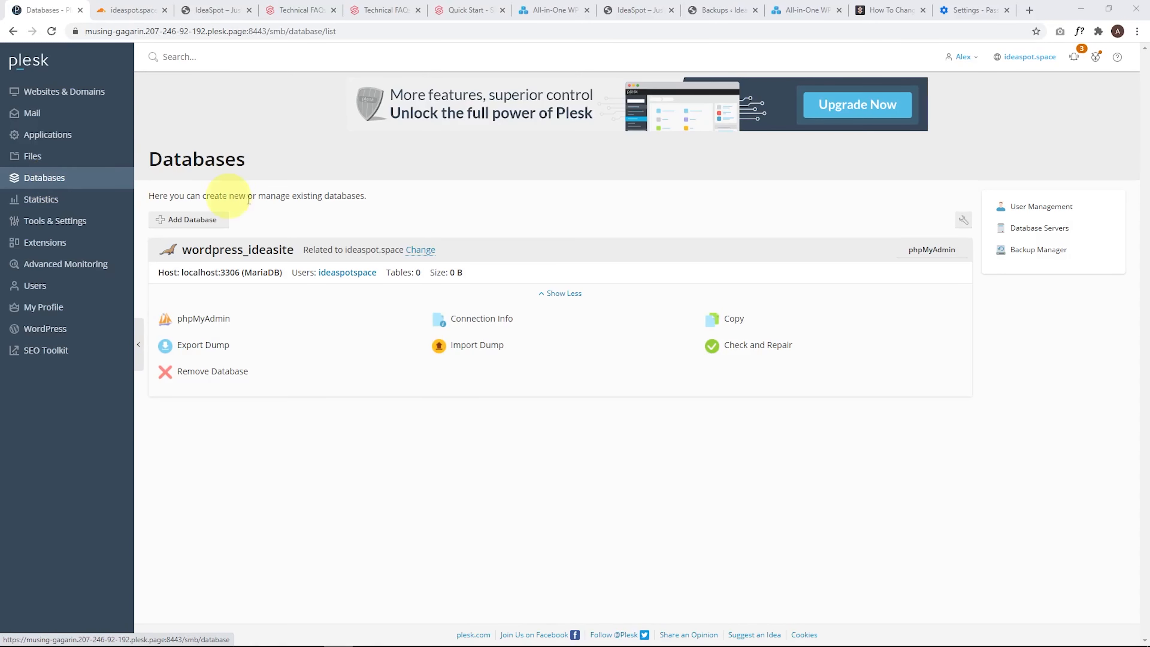
- Look up the database user in Plesk, test the installer's connection to wordpress_ideasite, and confirm the database installation
click(347, 273)
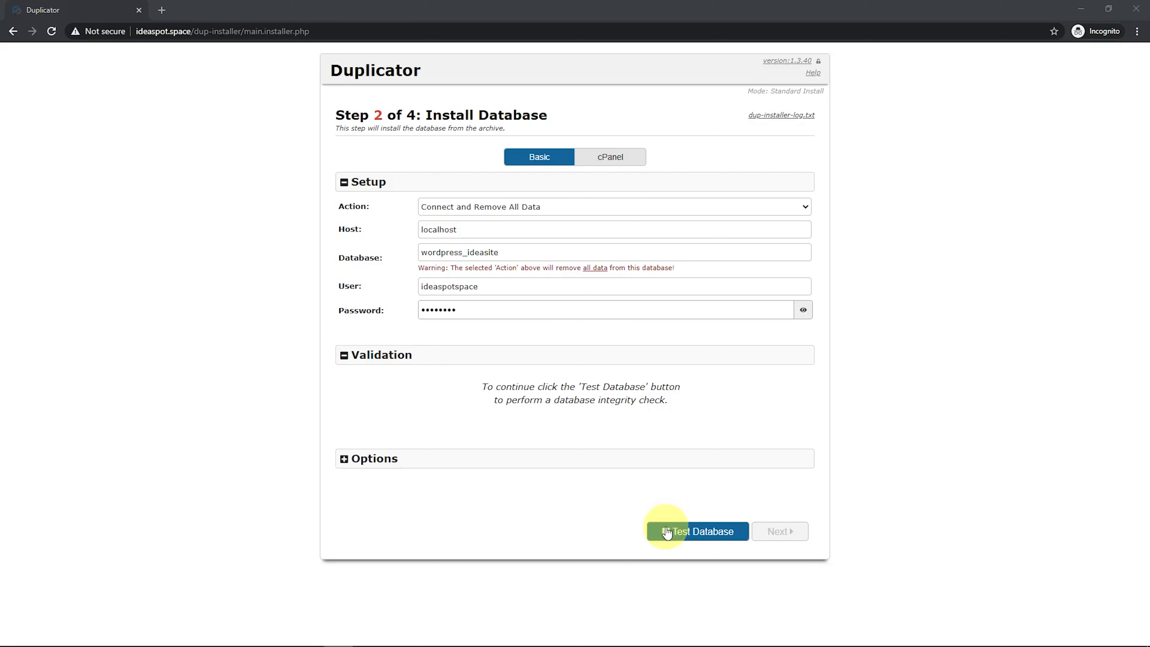
click(695, 531)
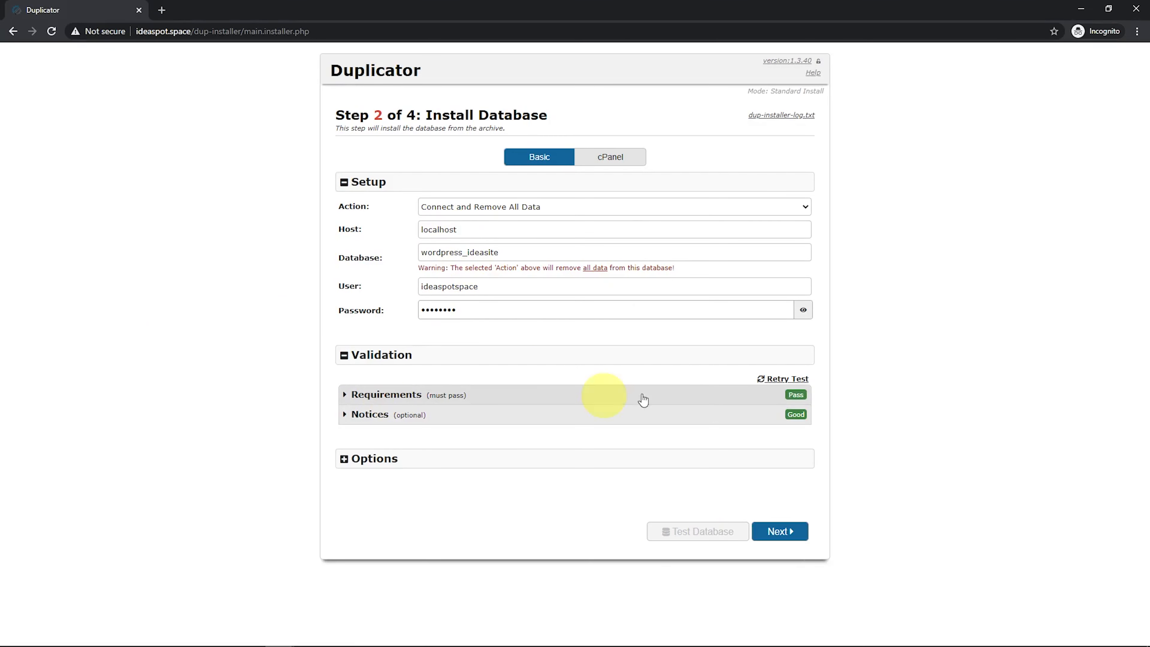
click(779, 531)
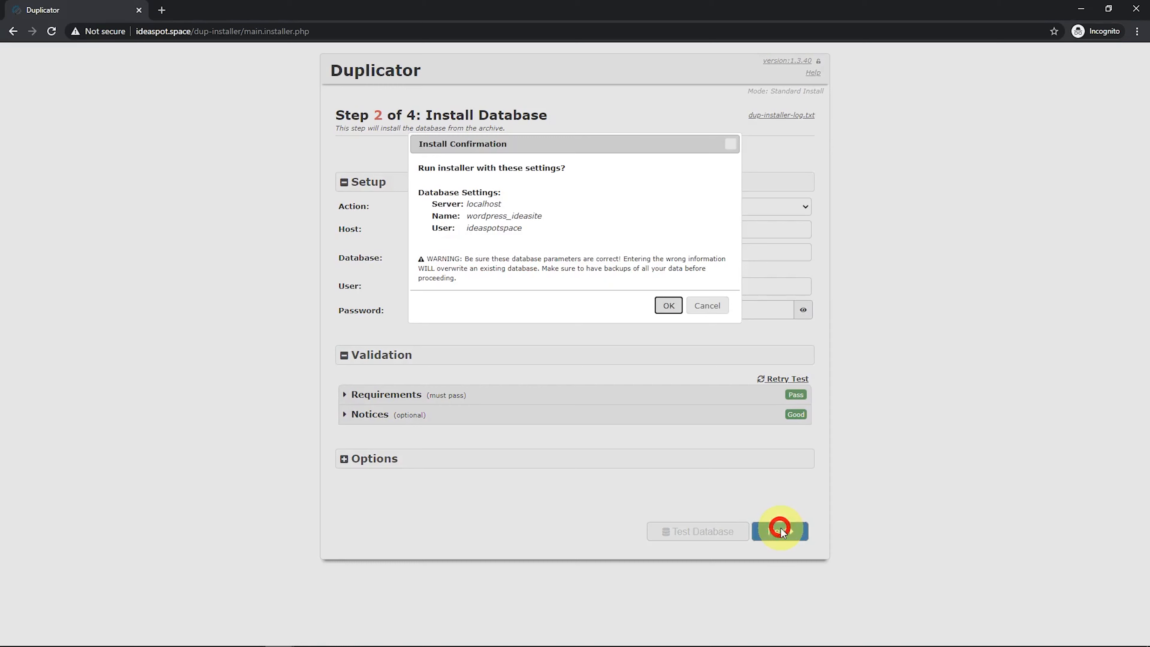
click(668, 305)
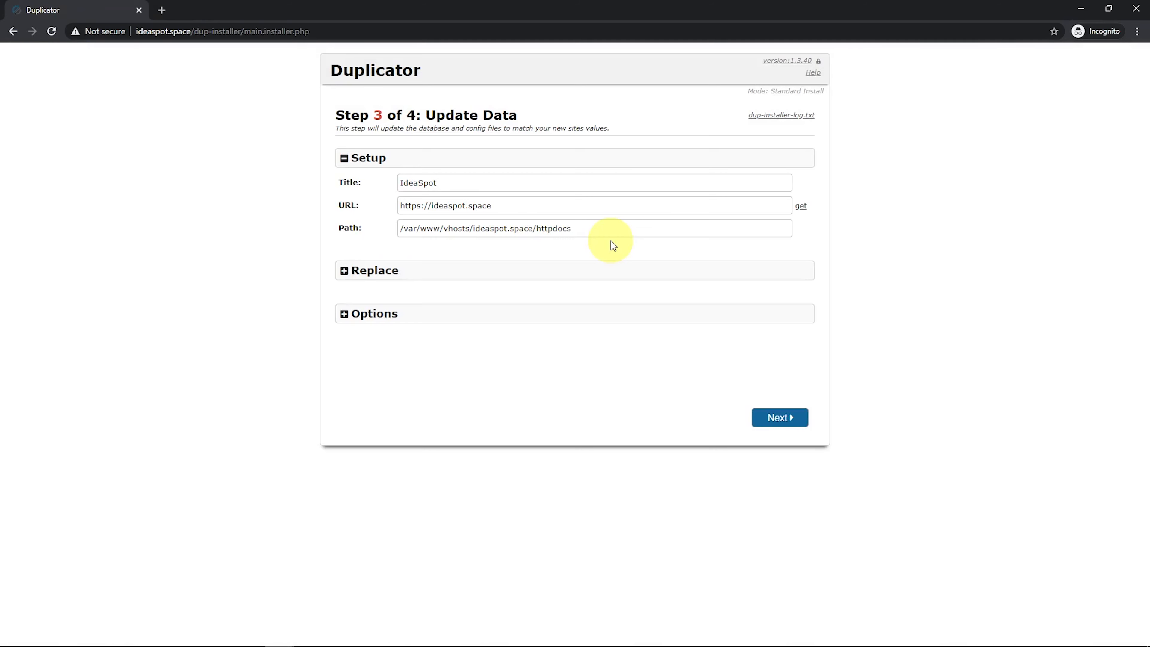
- Run the data update with the existing site title, URL and path, and log in to WordPress admin with installer-file deletion enabled
click(796, 422)
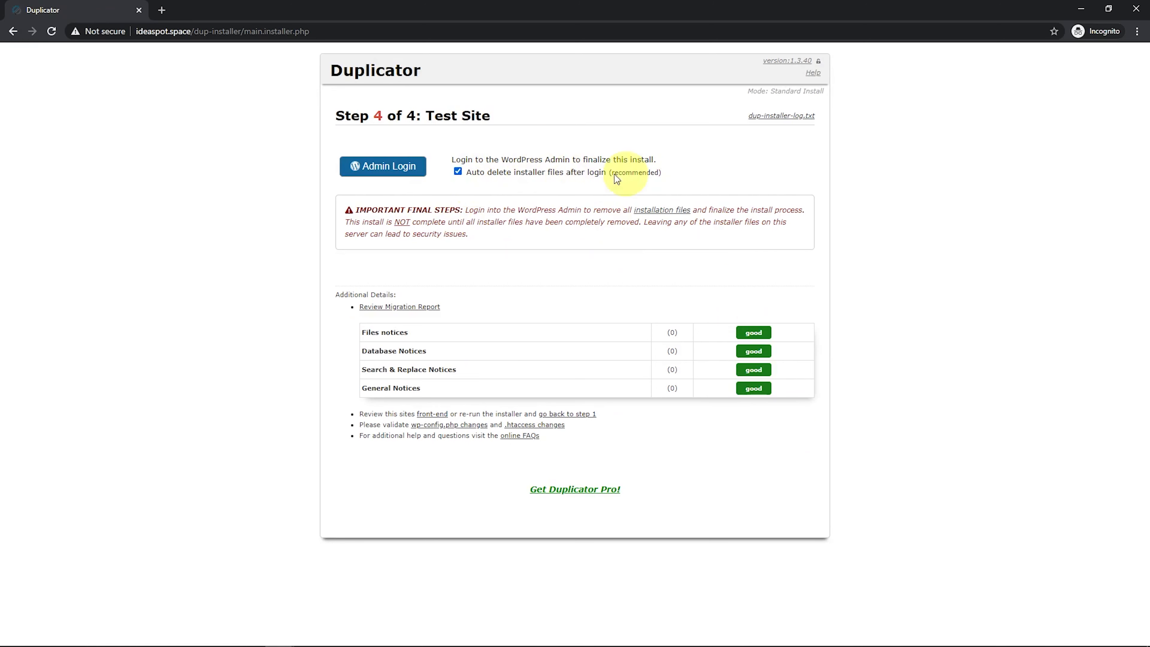
click(383, 171)
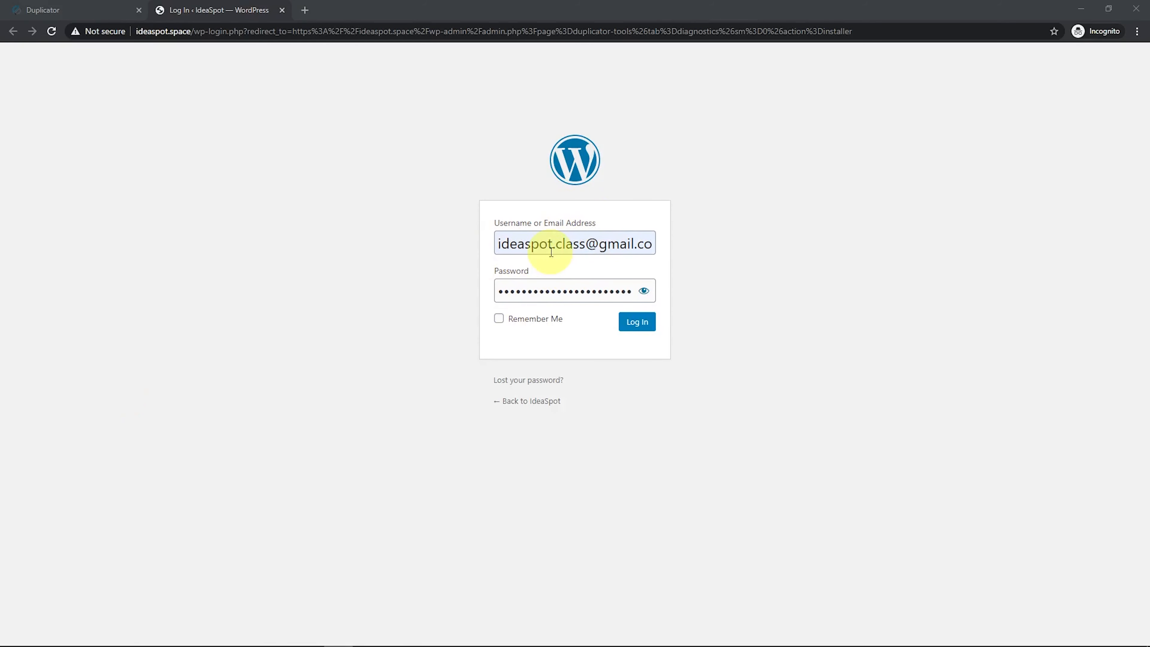
click(619, 325)
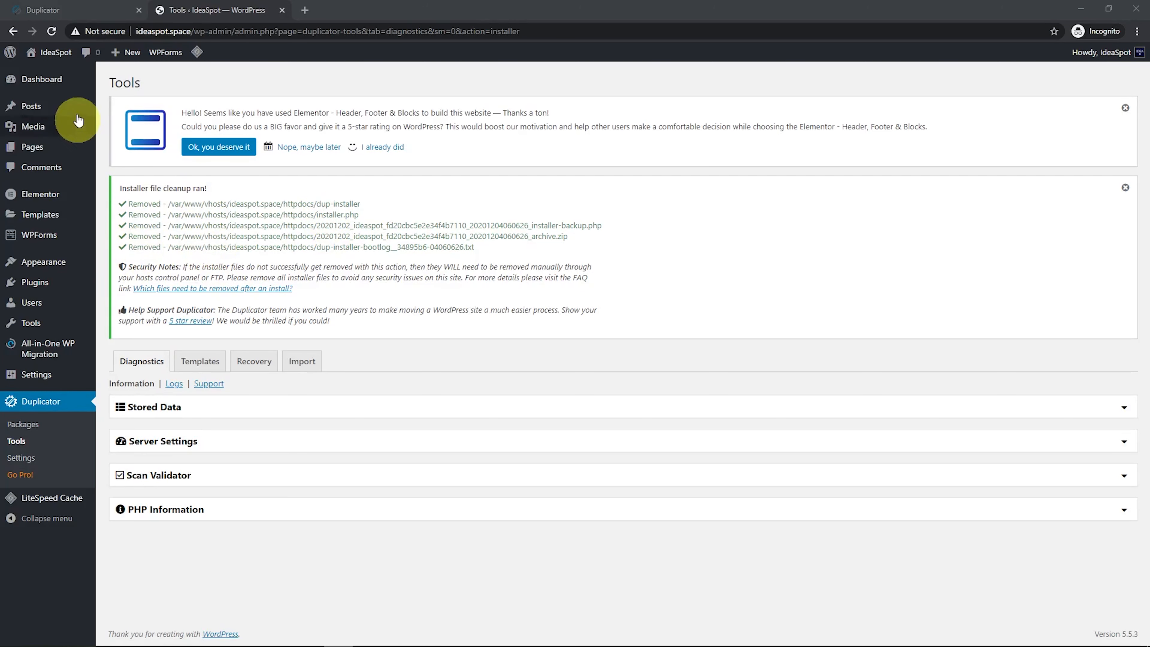
- Open the migrated site's front end in a new tab and check it
right_click(43, 73)
click(88, 80)
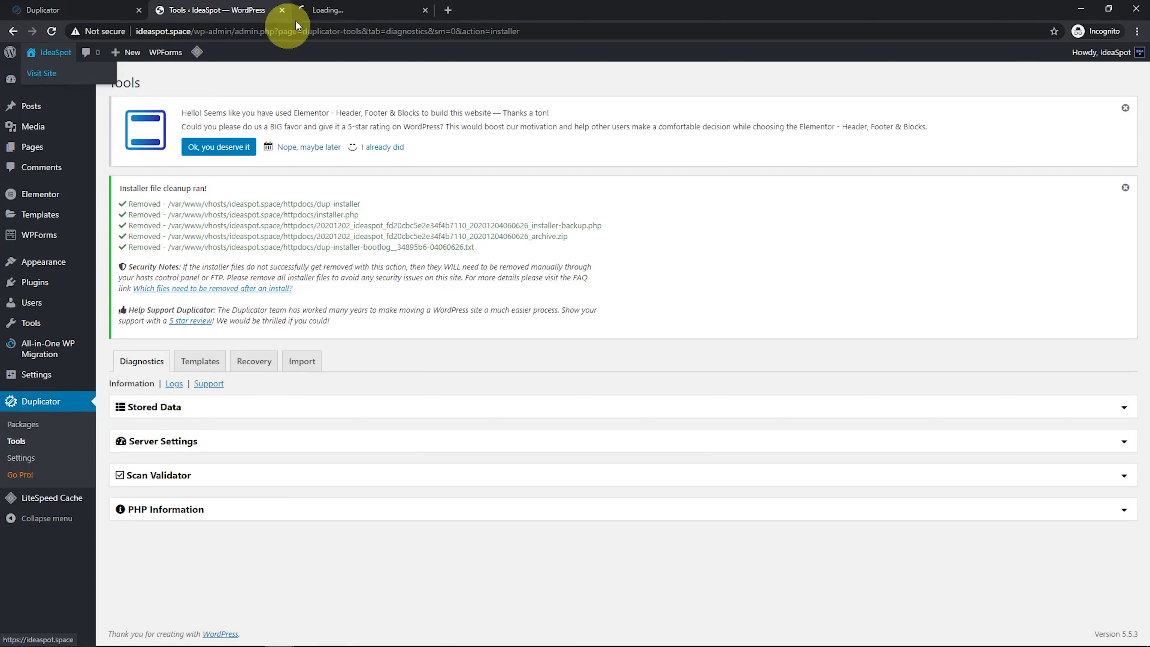
click(326, 10)
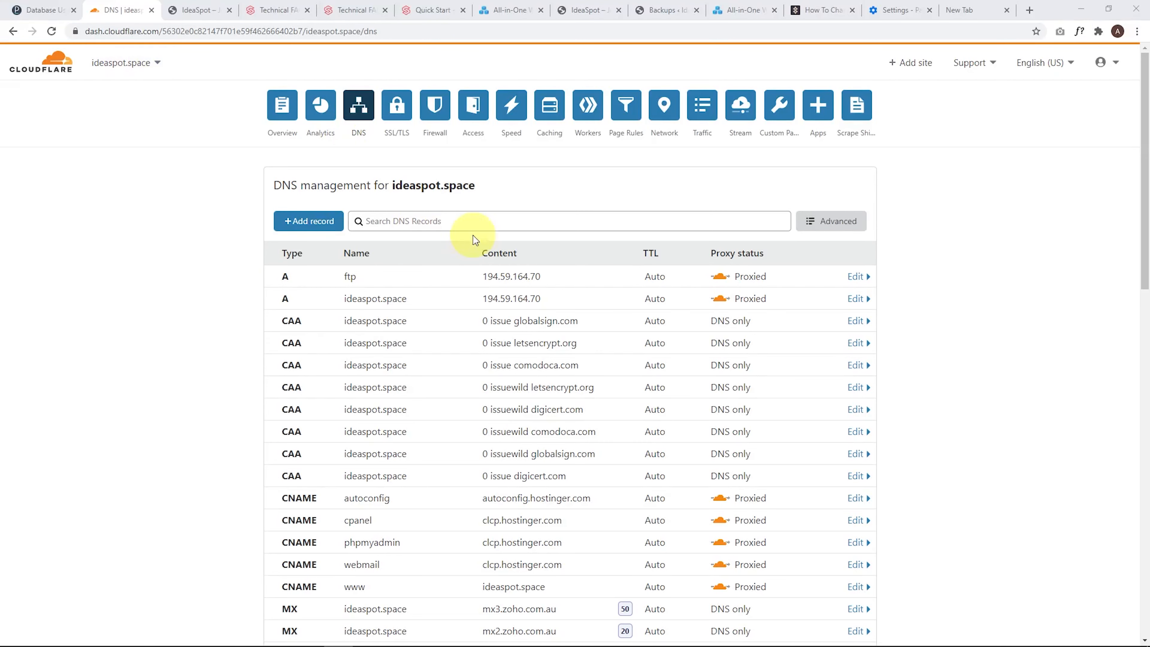
- In Cloudflare's DNS records for ideaspot.space, set the ftp A record's IPv4 address to 207.246.92.192 and save it
click(492, 275)
drag(570, 317, 457, 316)
text(207.246.92.192)
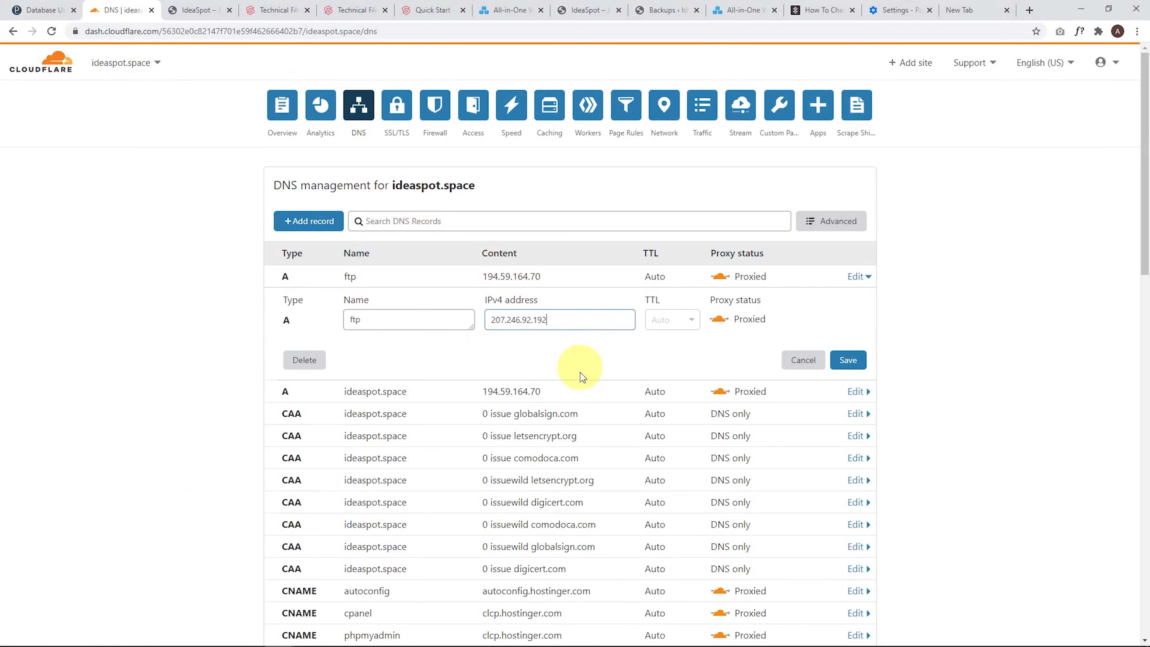
click(852, 359)
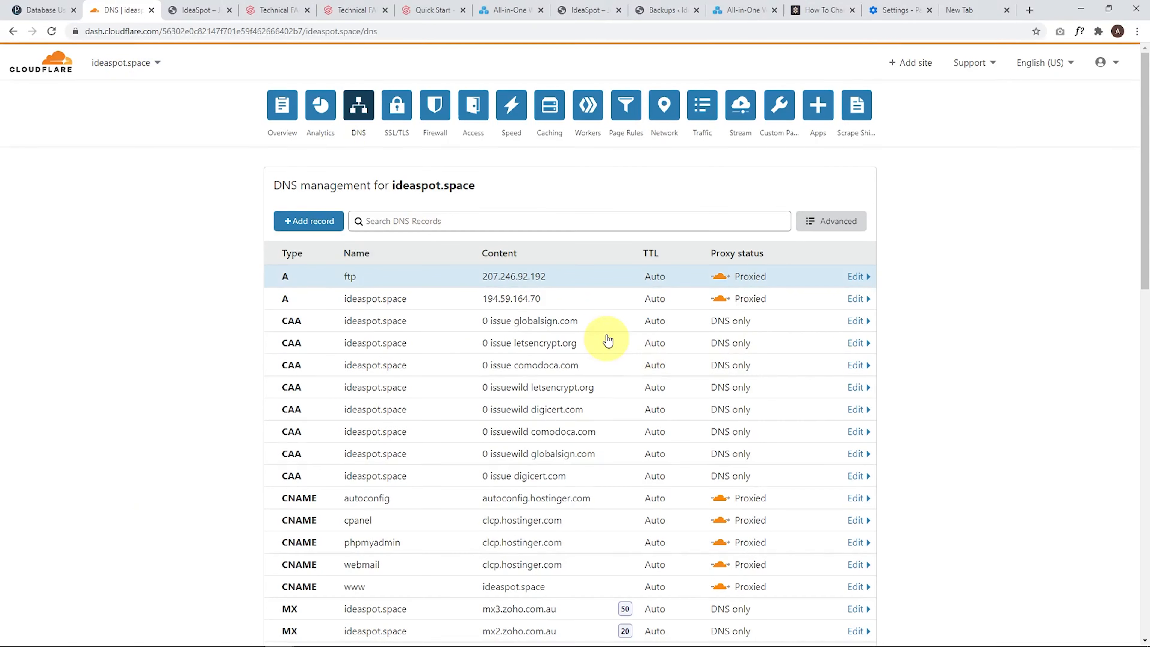
- Set the ideaspot.space A record's IPv4 address to 207.246.92.192 and save it
click(526, 295)
drag(566, 338, 449, 331)
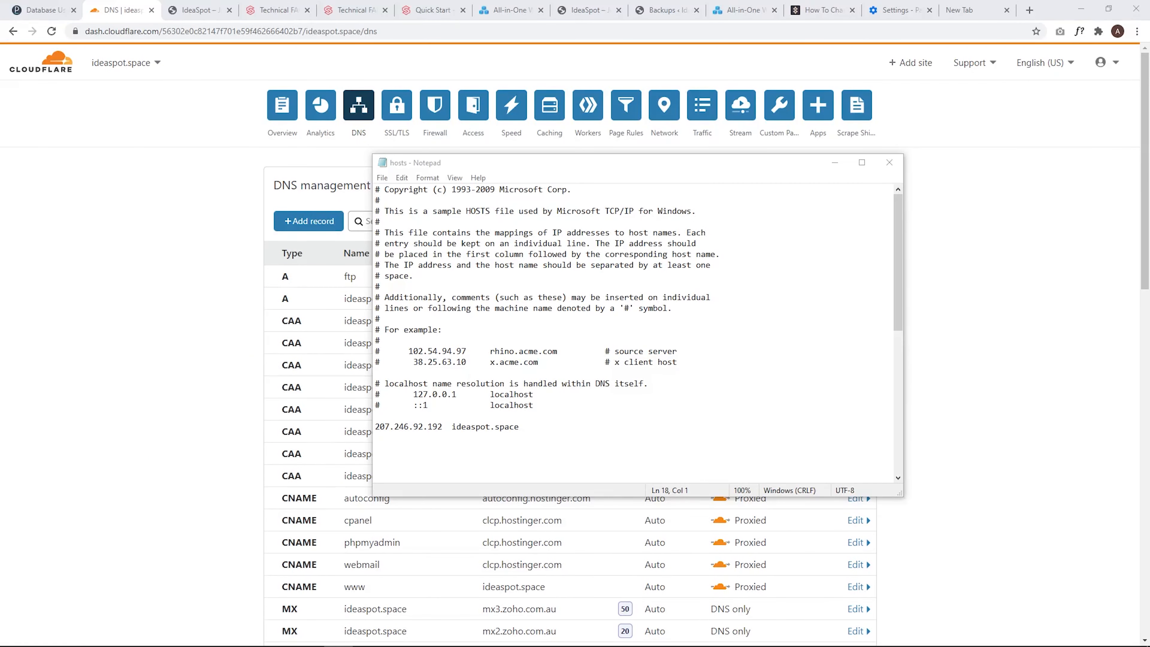
- Switch to the hosts file in Notepad, delete its ideaspot.space entry, save the file and minimize it
drag(541, 428, 375, 427)
key(BackSpace)
key(BackSpace)
key(BackSpace)
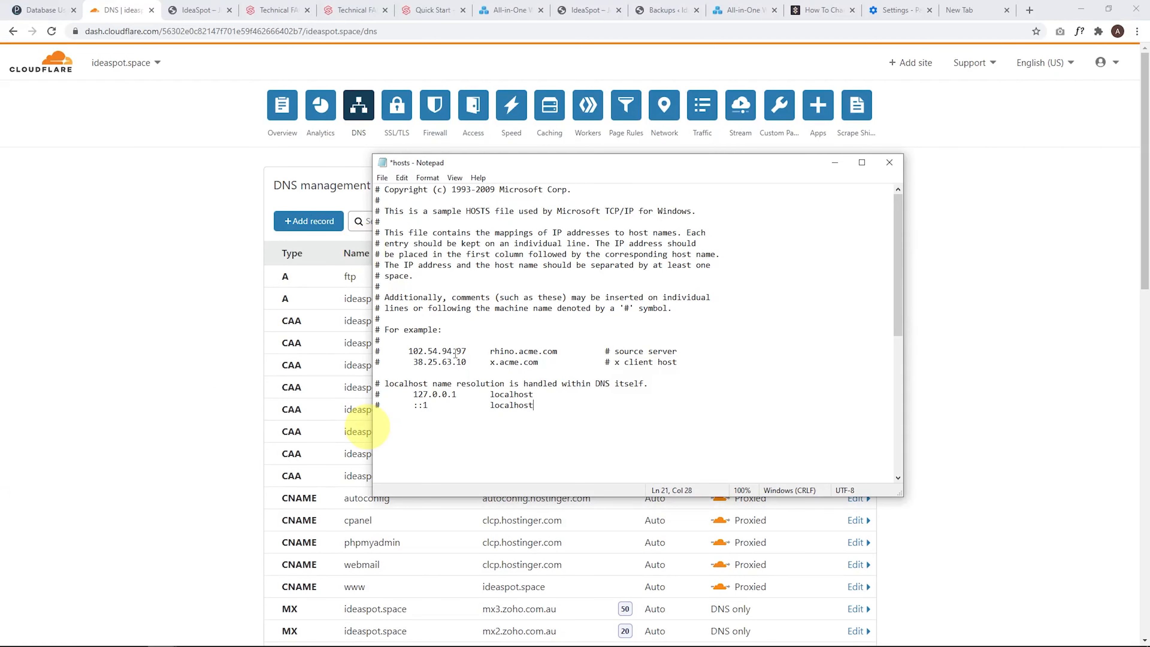
click(382, 178)
click(417, 230)
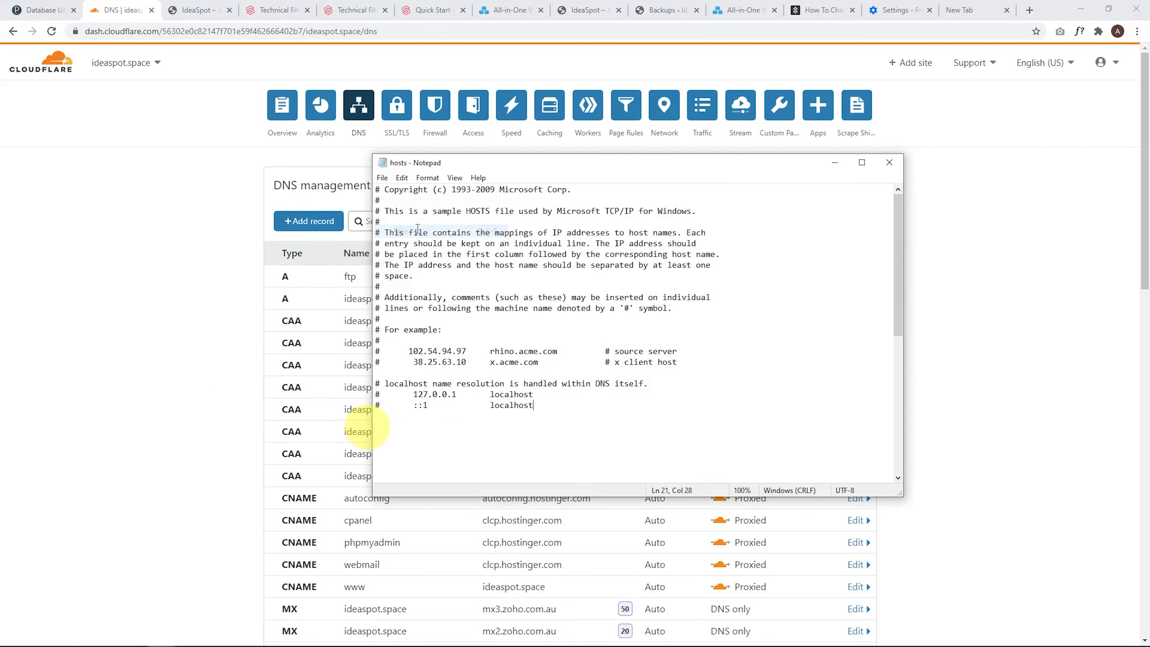
click(835, 162)
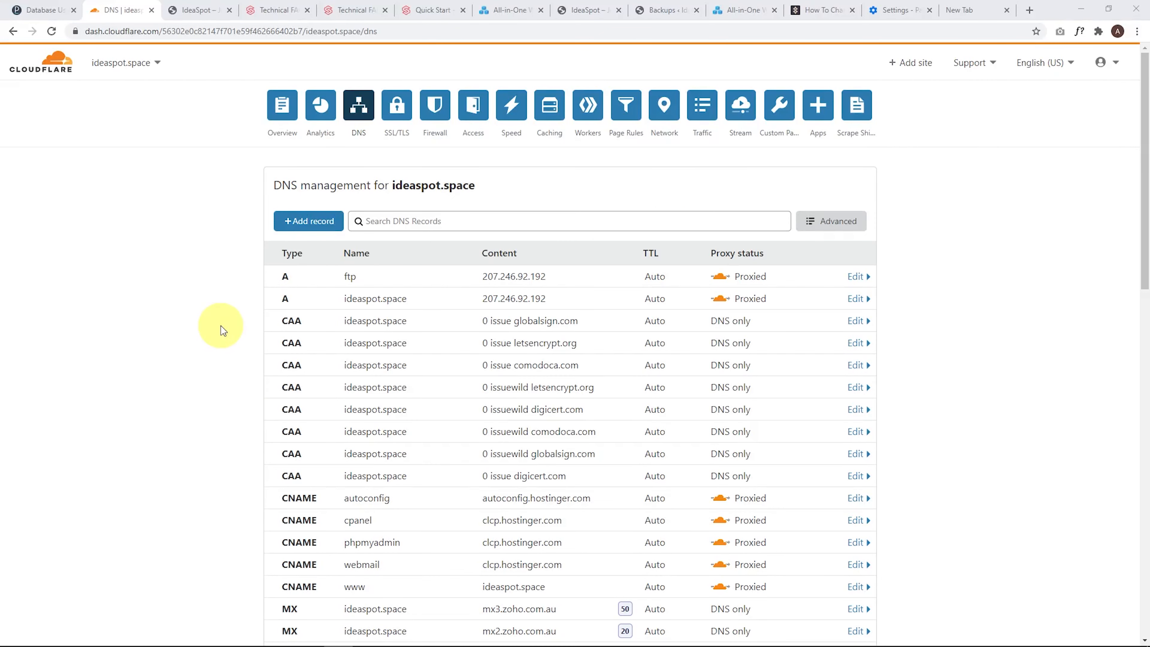
- Load ideaspot.space in a new browser window and check its Who We Are and Home pages
key(ctrl+n)
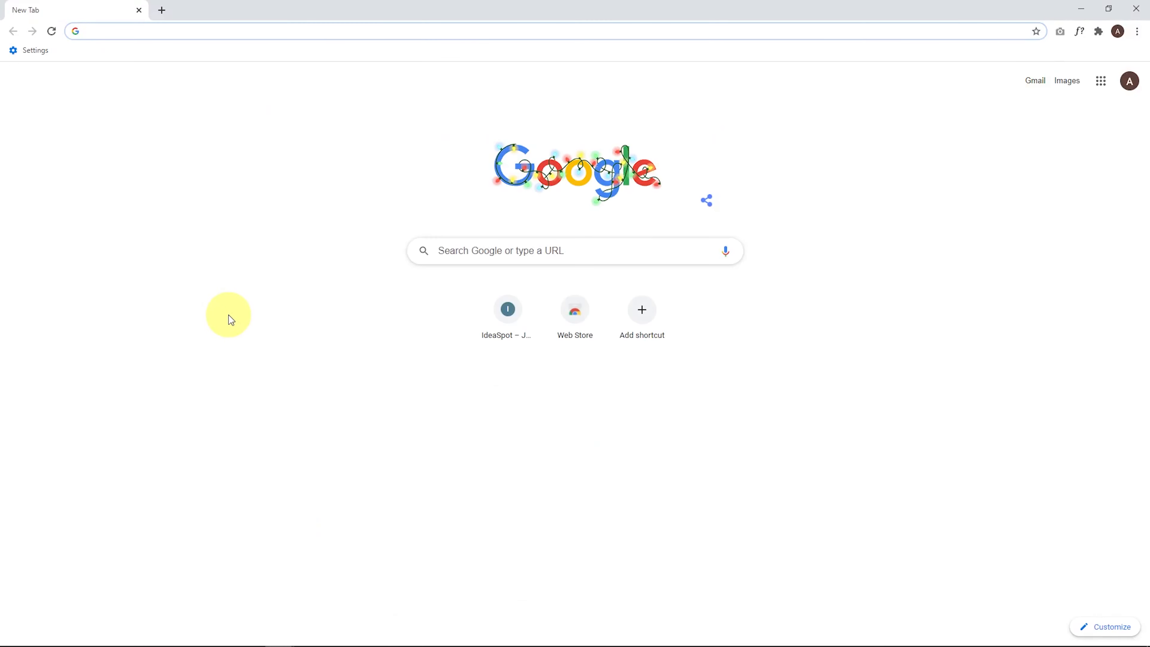
text(i)
key(Return)
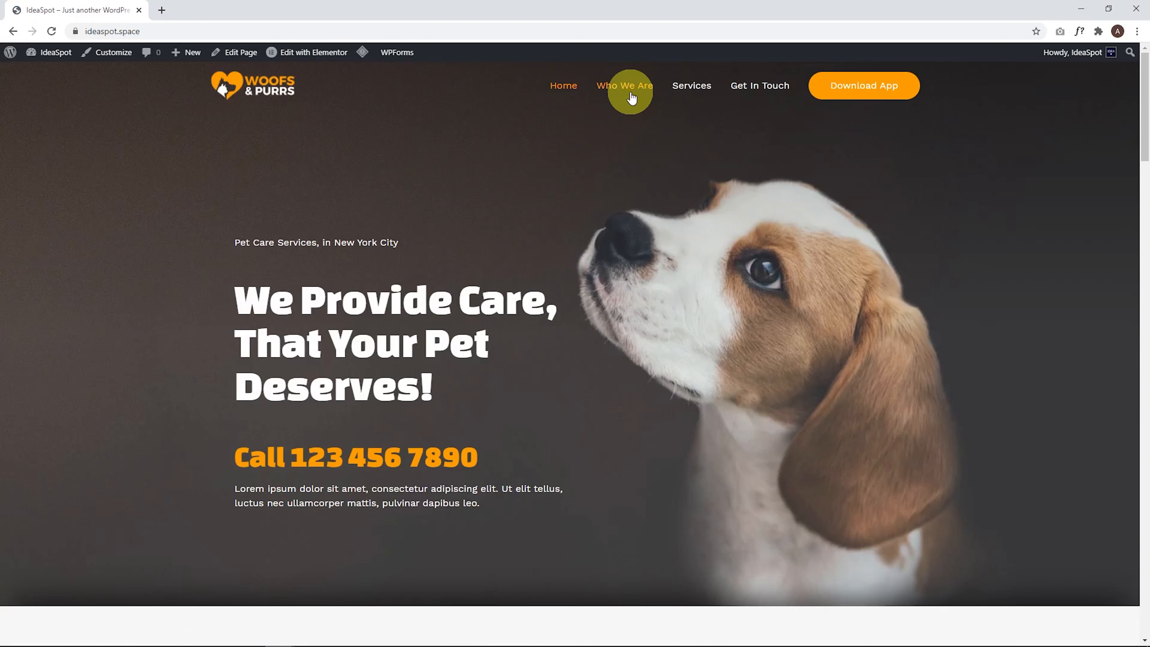
click(636, 89)
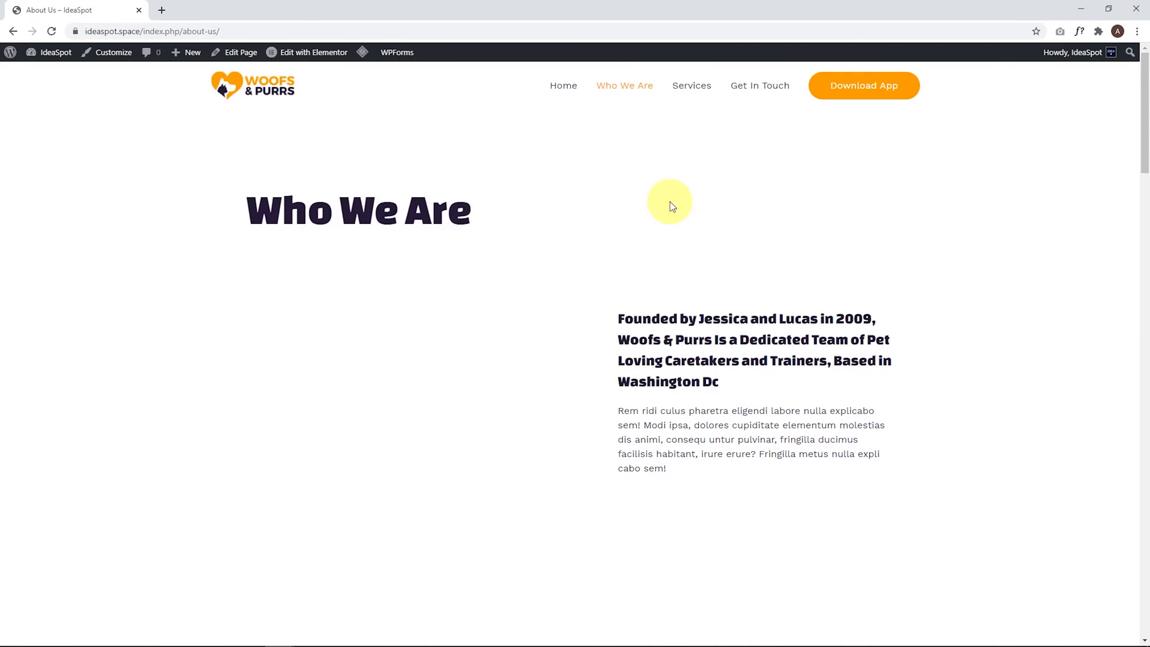
click(571, 88)
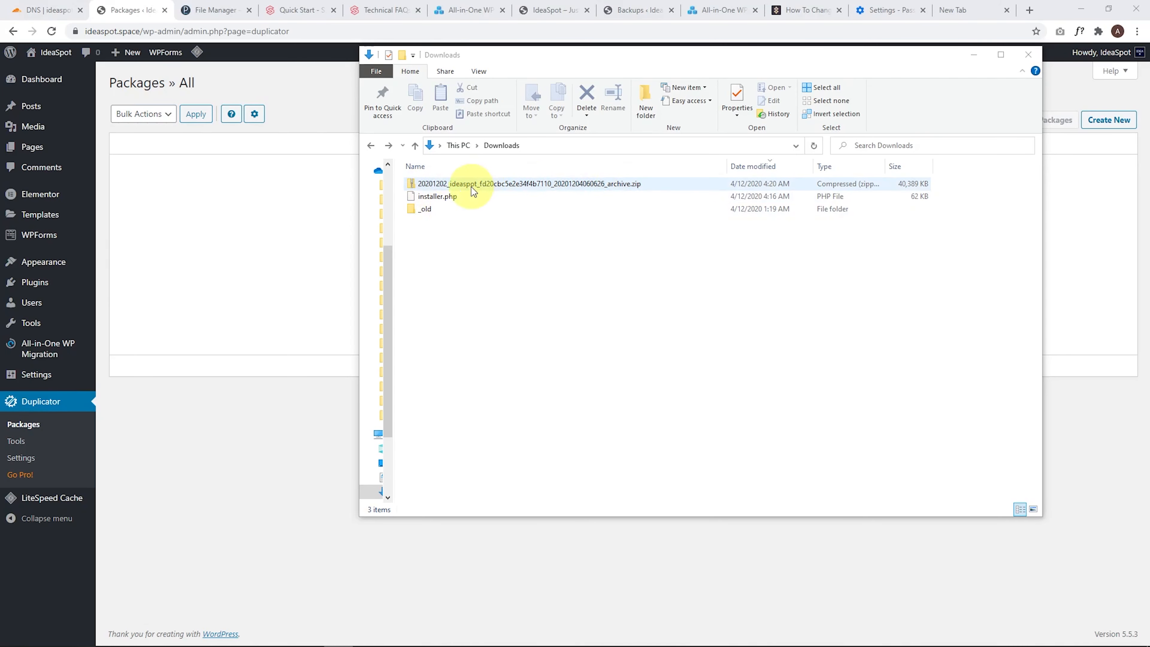
double_click(424, 184)
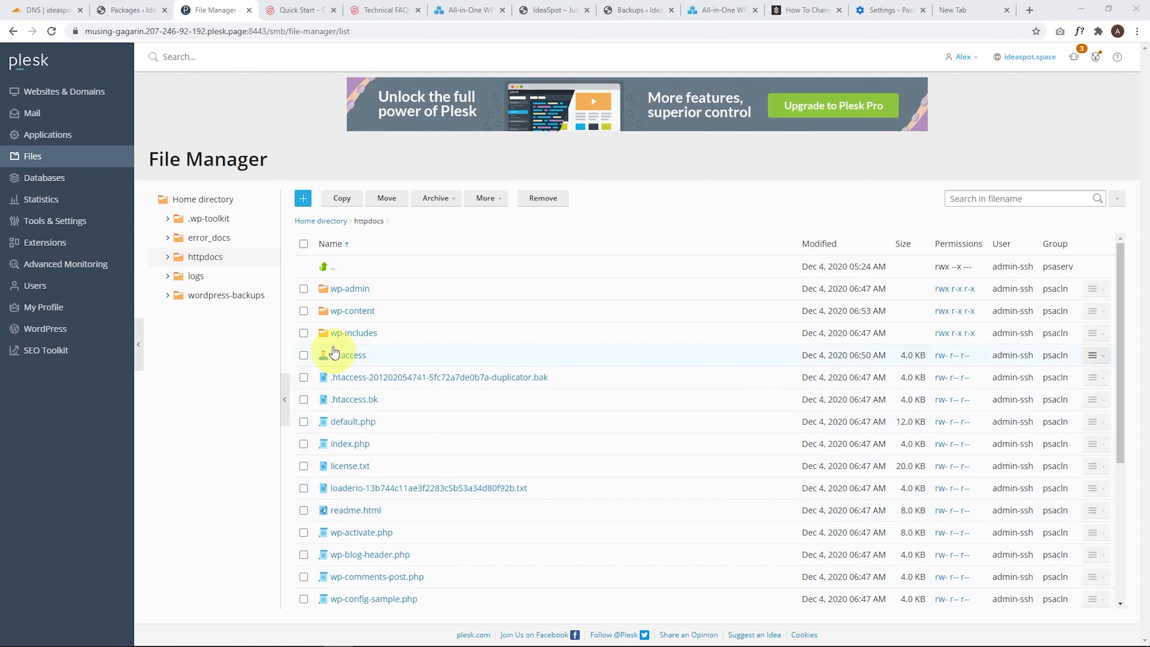
- Select all files and folders in httpdocs in Plesk's File Manager and open the archive options
click(302, 244)
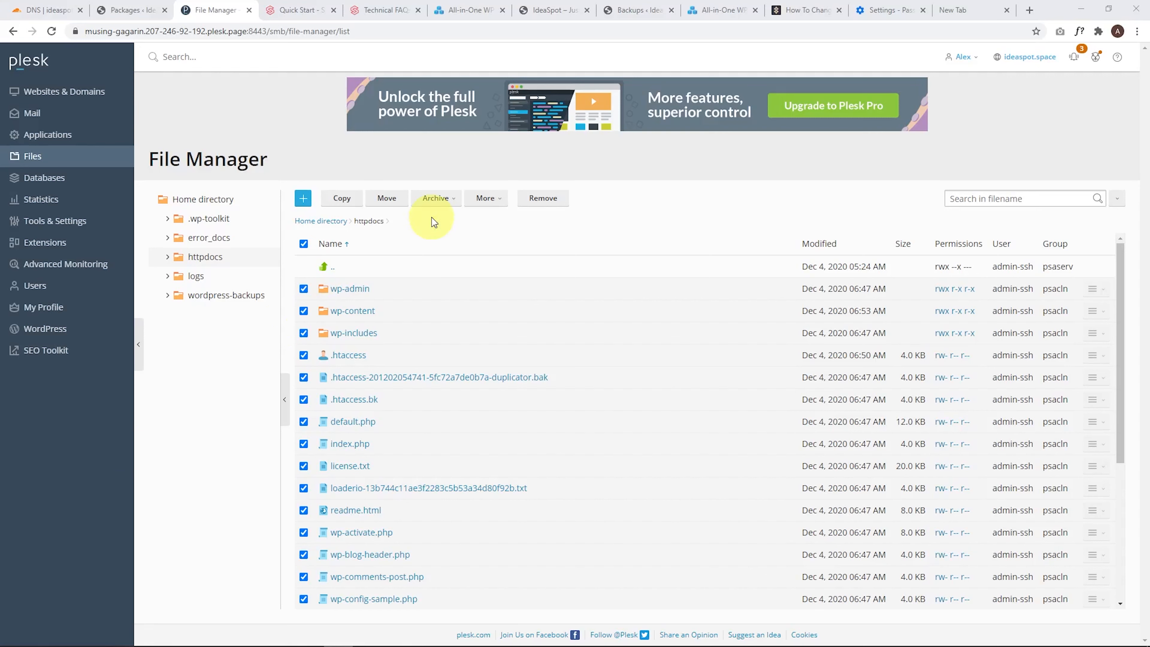
click(436, 198)
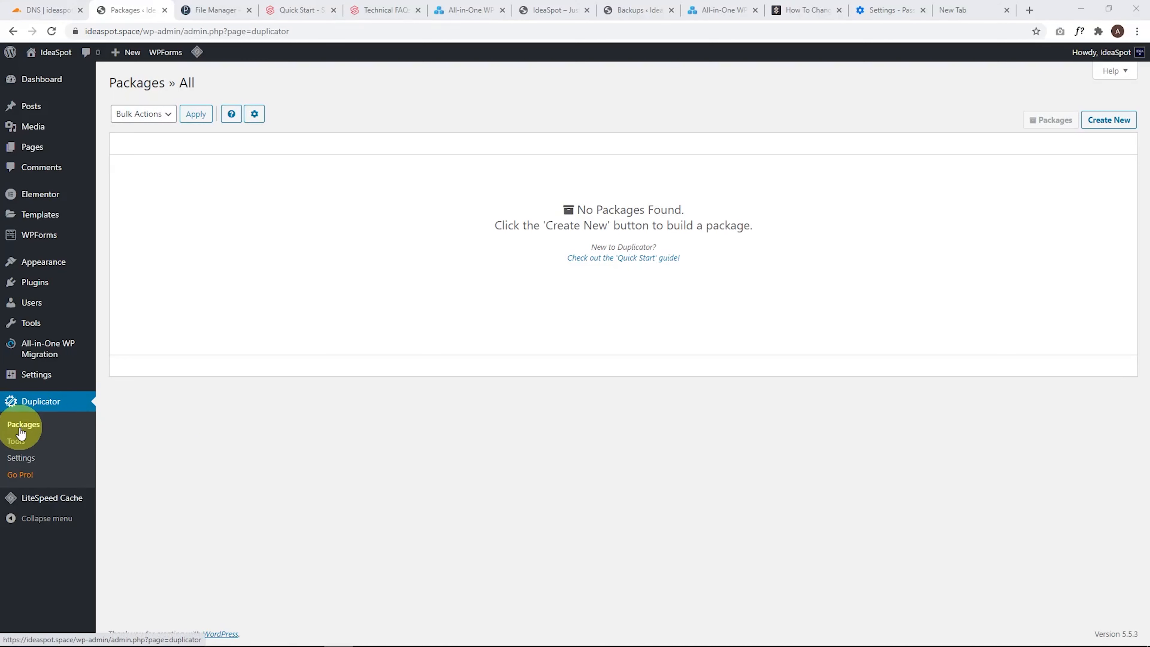
- Create a Duplicator package that archives only the database, scan it, accept the notices and build it
click(1117, 123)
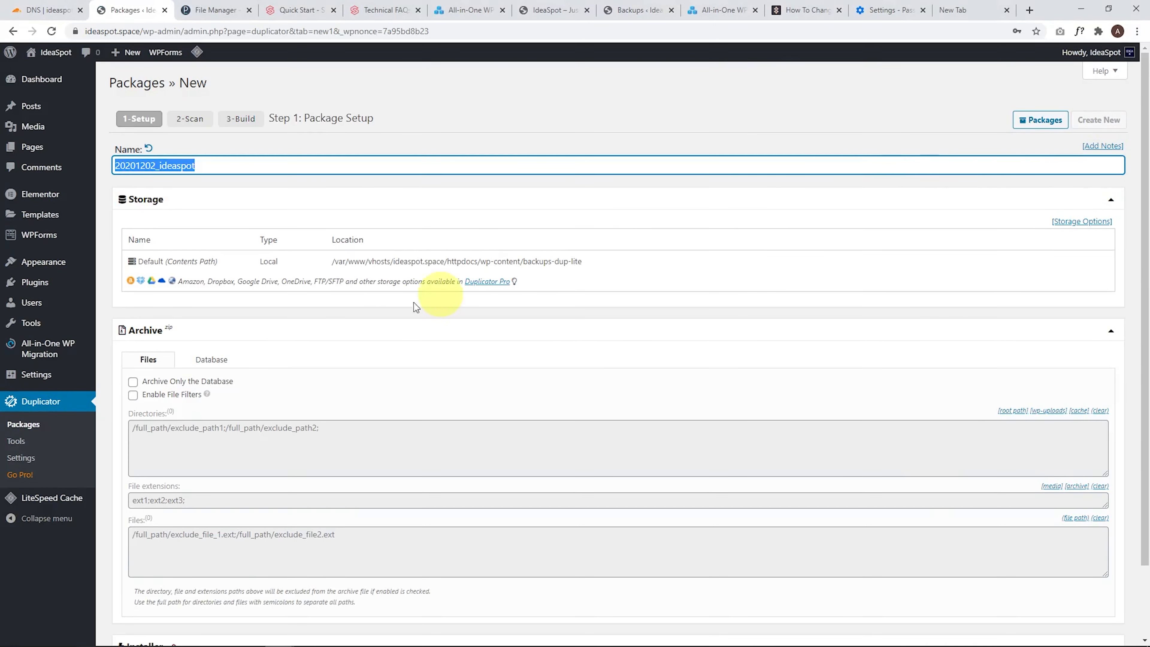
click(173, 382)
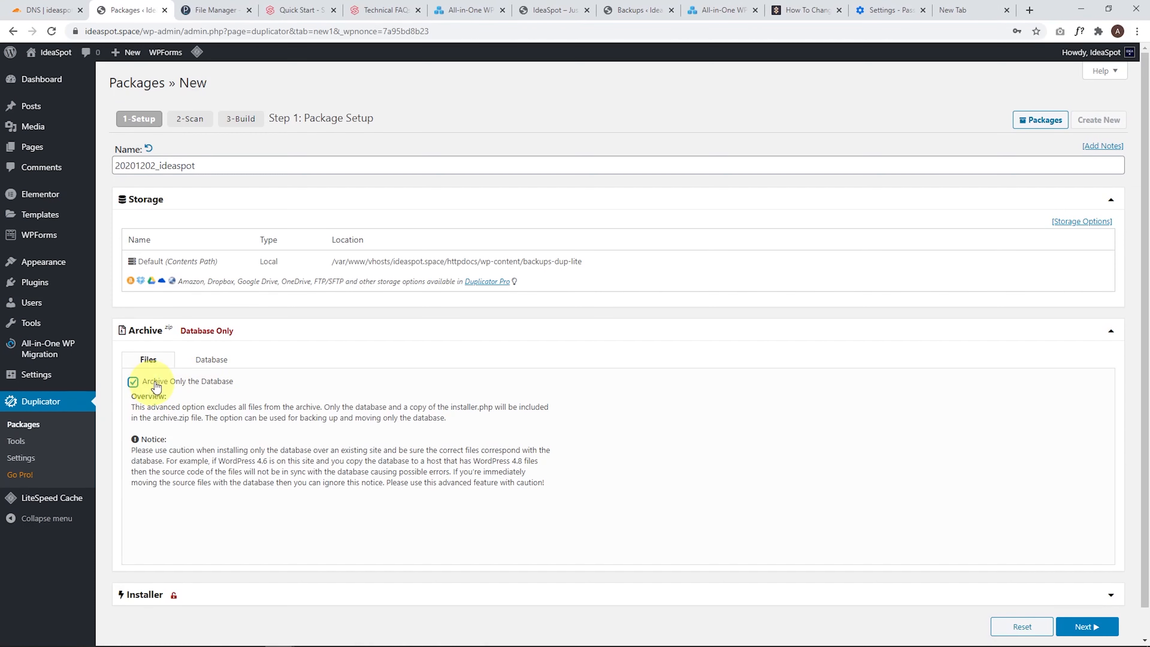
scroll(543, 385, down, 1)
click(1087, 596)
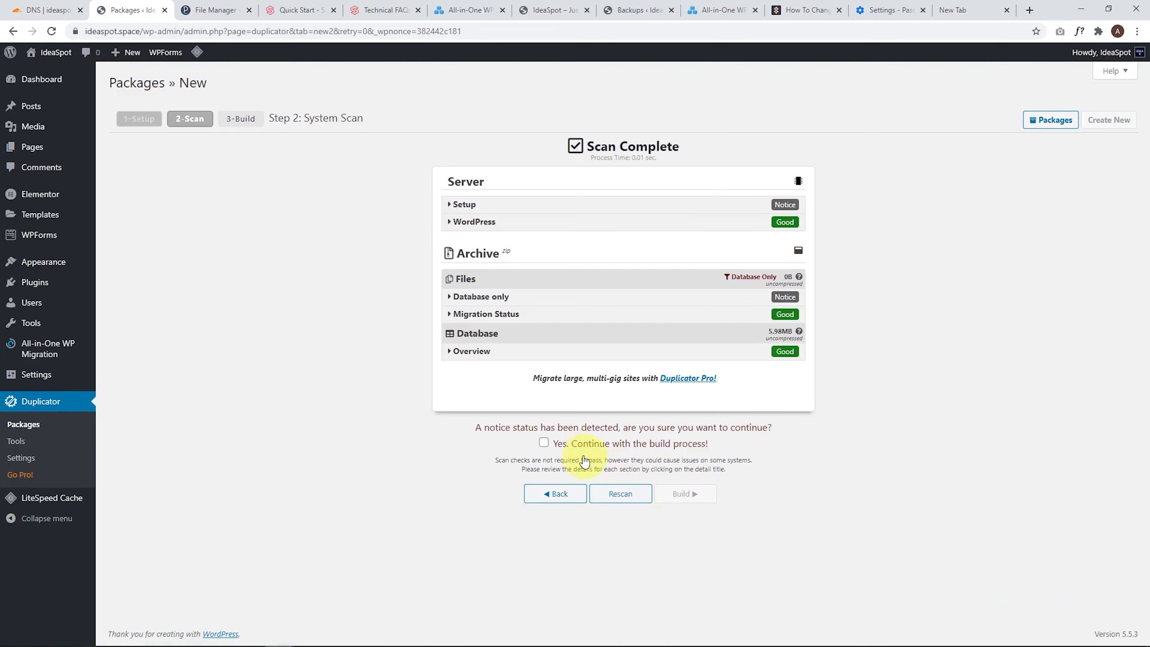
click(559, 443)
click(678, 496)
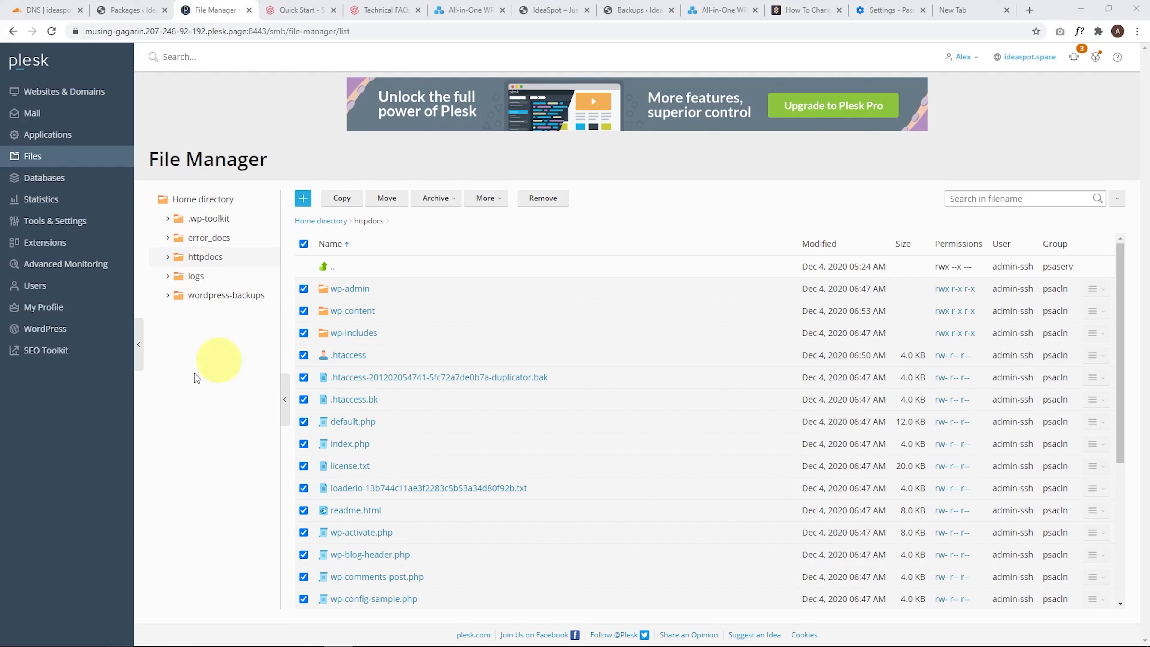
- Read the Two-Part Install section of Duplicator's Quick Start guide, covering manual file copying and the database-only package
key(ctrl+Tab)
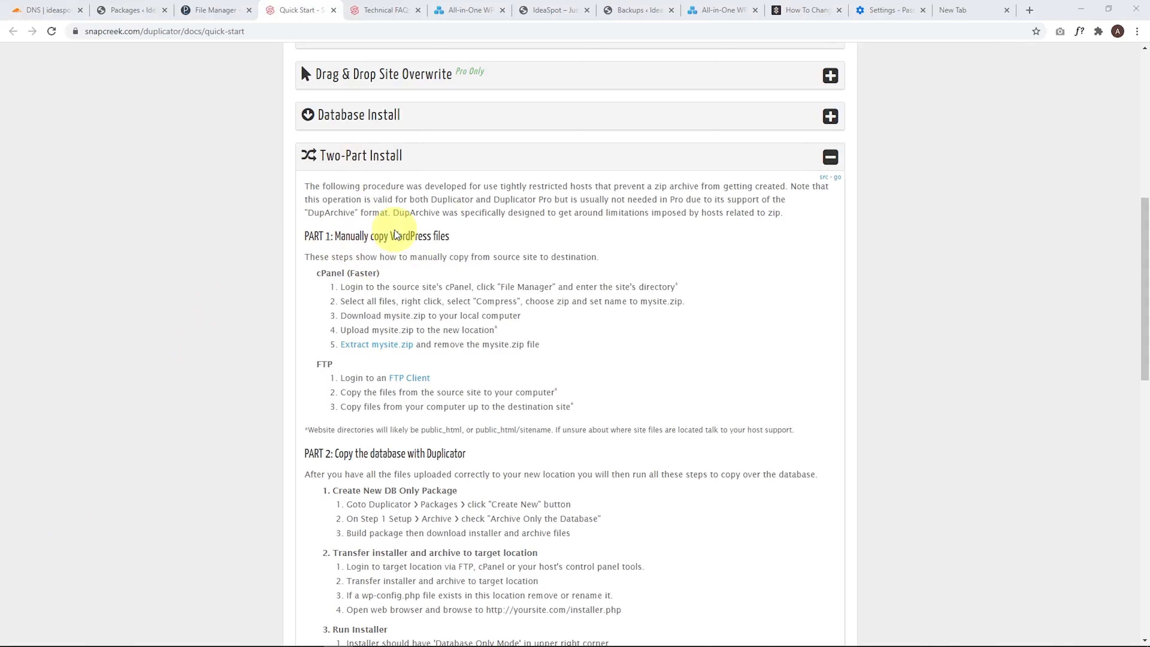
scroll(392, 252, down, 1)
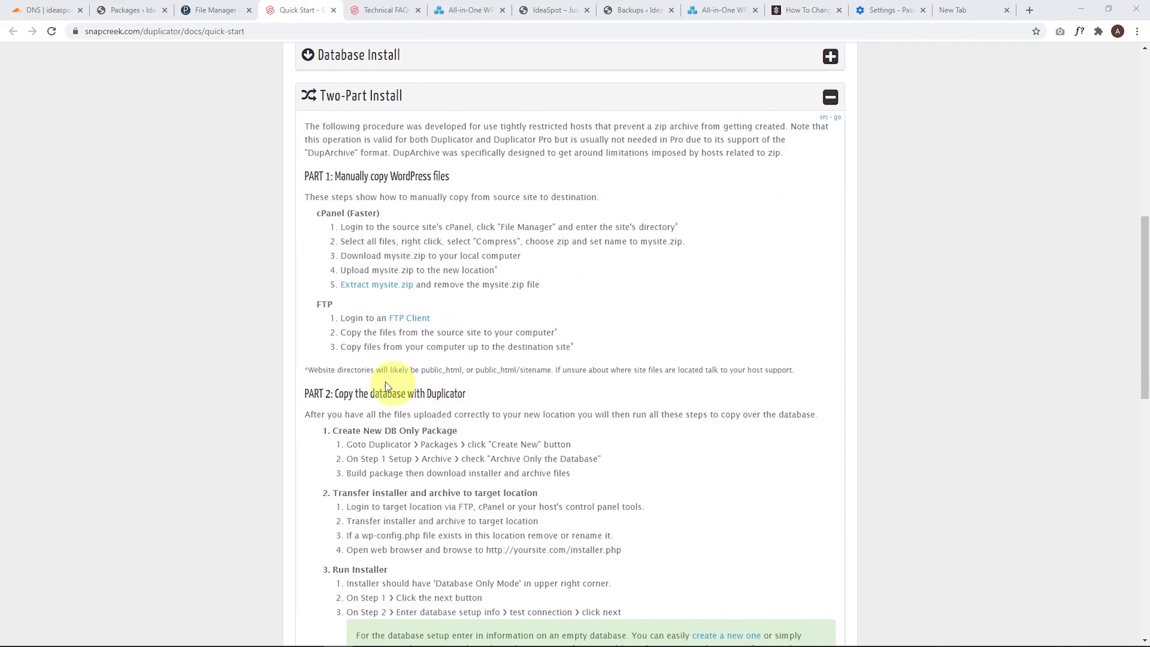
scroll(401, 364, down, 1)
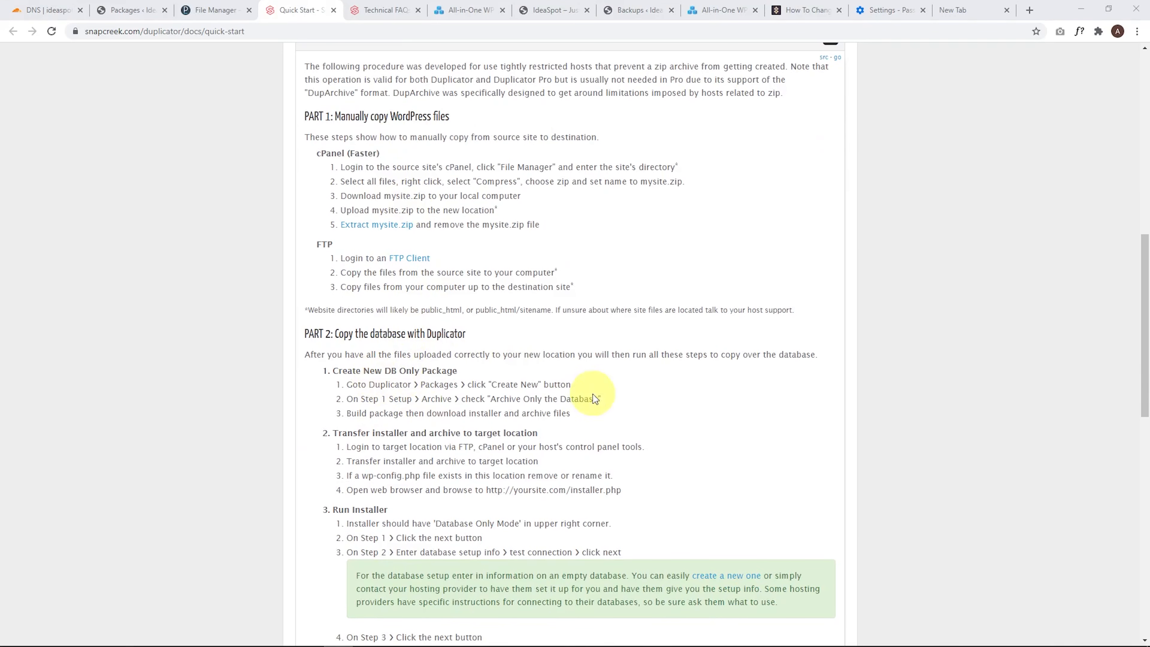
scroll(361, 187, down, 2)
scroll(281, 113, up, 1)
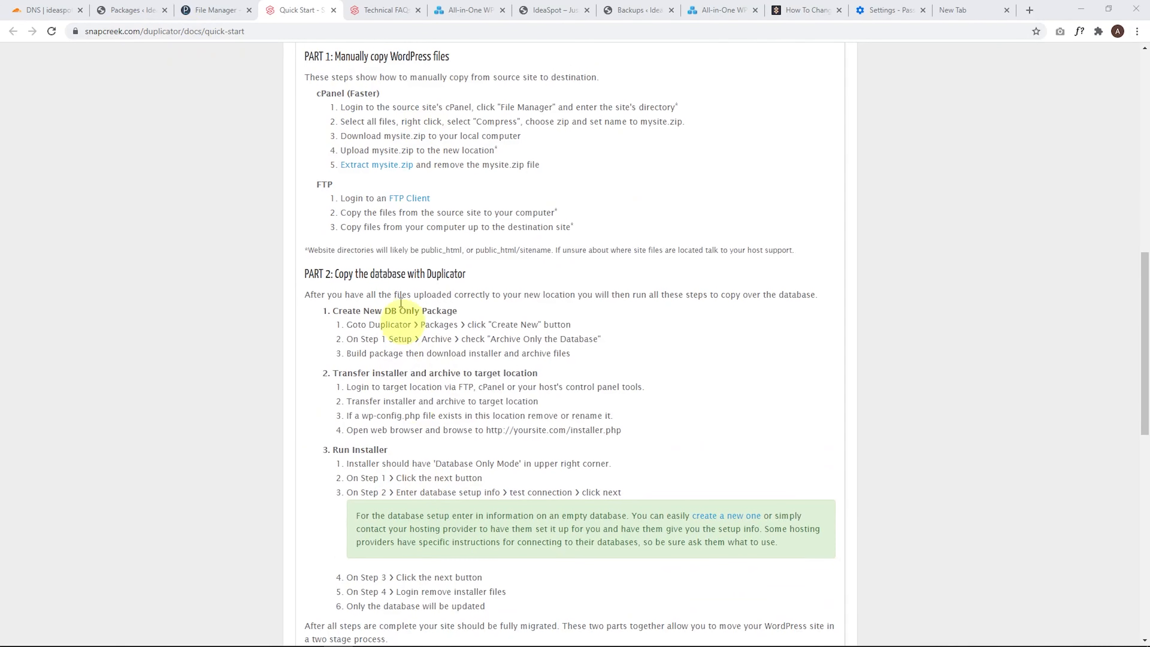
scroll(416, 464, up, 2)
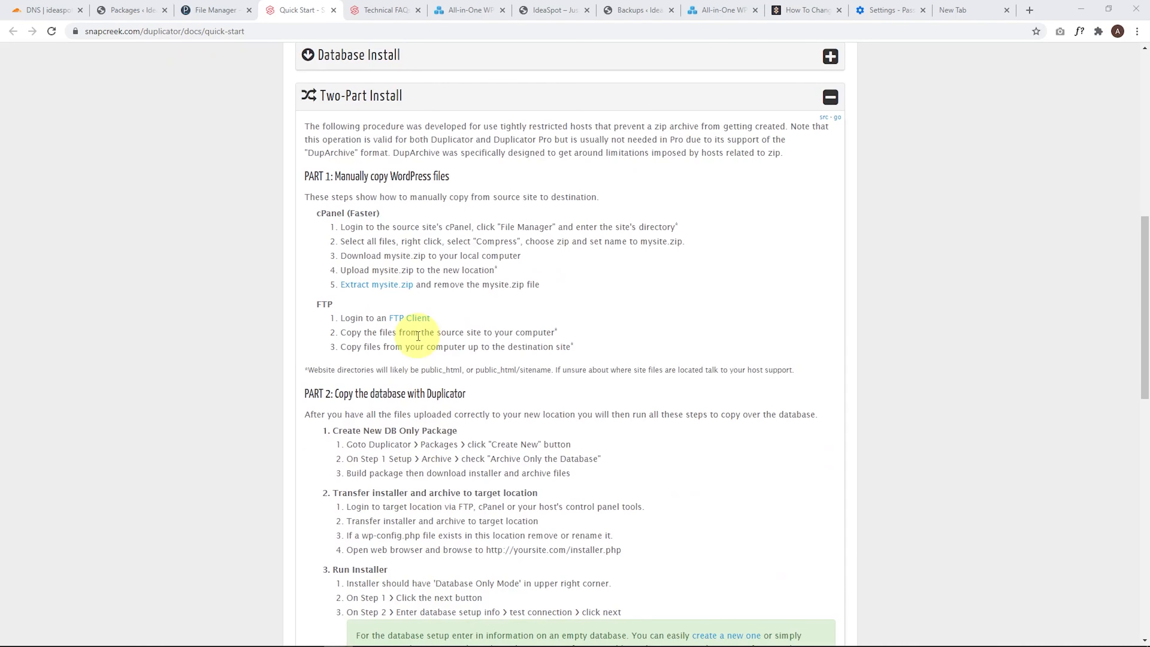